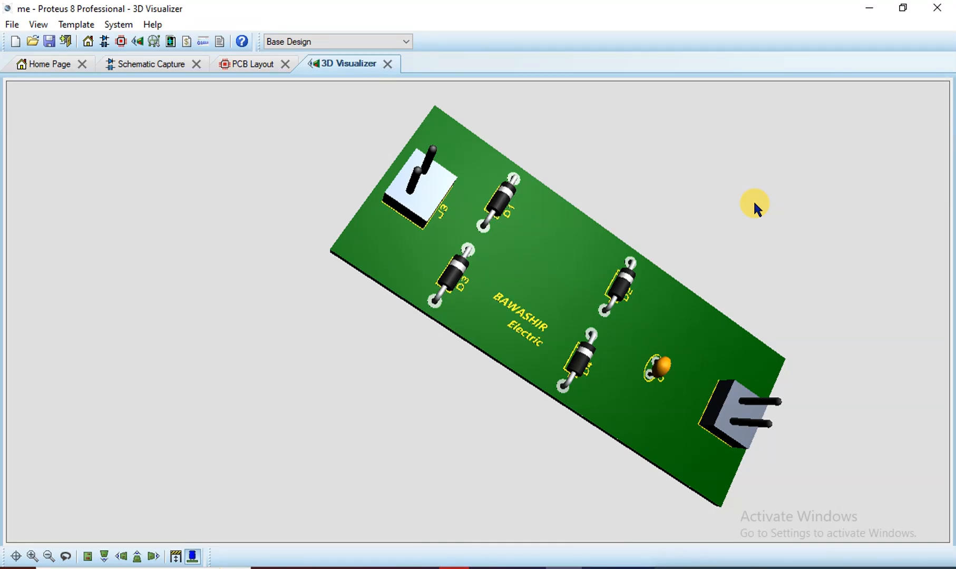
Orbit the 3D Visualizer view to inspect the rectifier board's underside, then exit navigation
key("n")
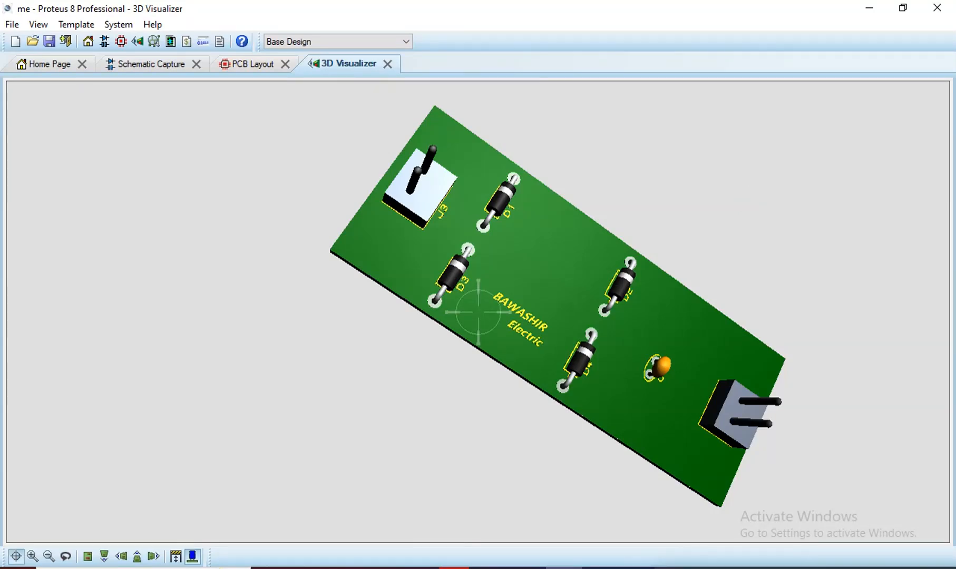
mouse_move(478, 313)
left_mouse_down()
mouse_move(482, 222)
mouse_move(532, 142)
mouse_move(537, 163)
mouse_move(478, 295)
mouse_move(477, 321)
left_mouse_up()
right_click(478, 309)
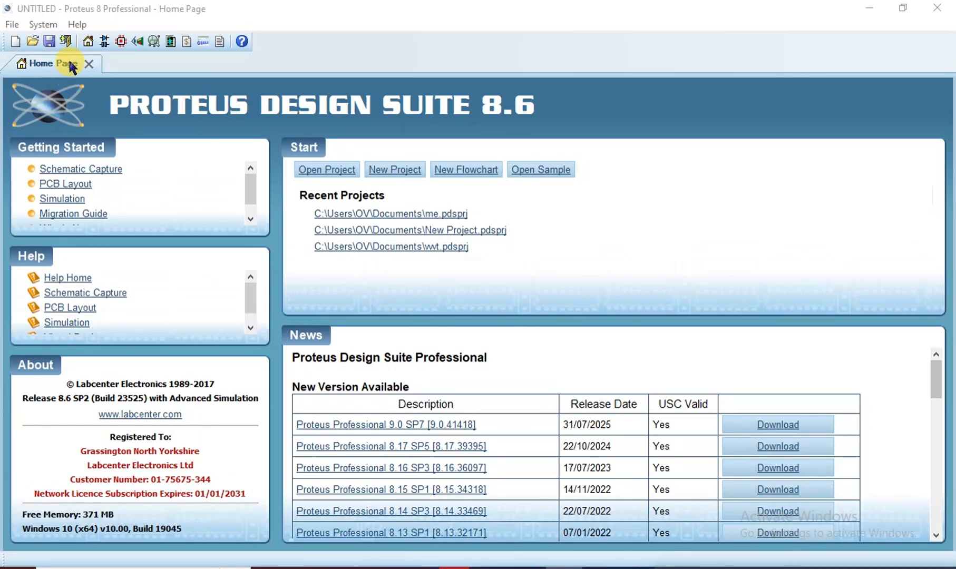
Start Schematic Capture to get an empty schematic sheet for the new design
left_click(104, 42)
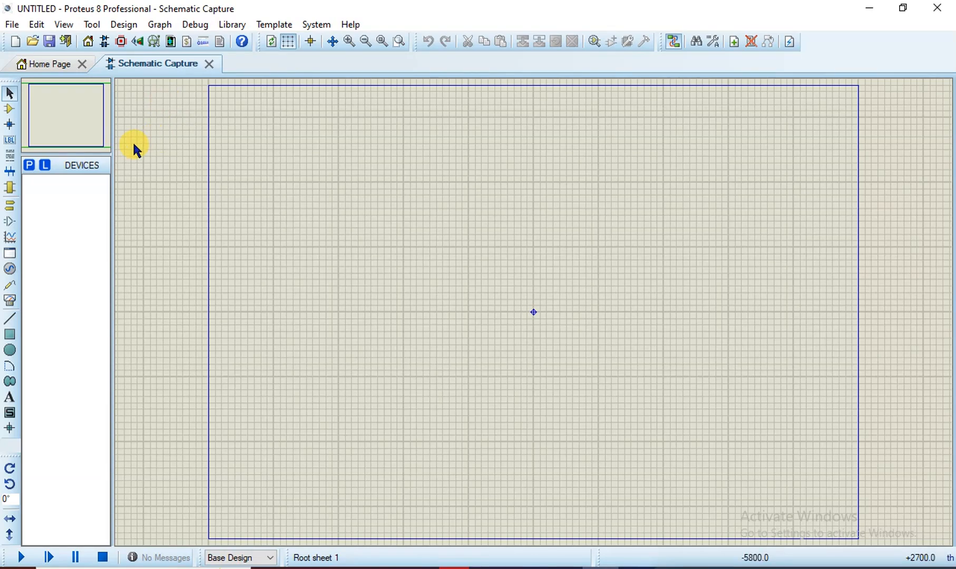
Search the Pick Devices library for 'pitch header bloc' to list the SIL-100 and SIL-156 headers
left_click(30, 166)
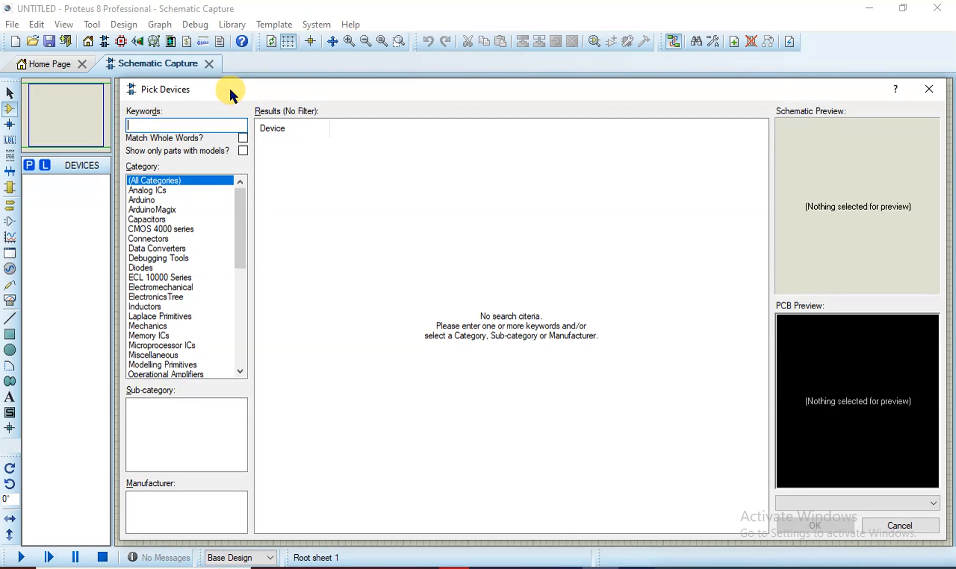
left_click_drag(231, 86, 212, 83)
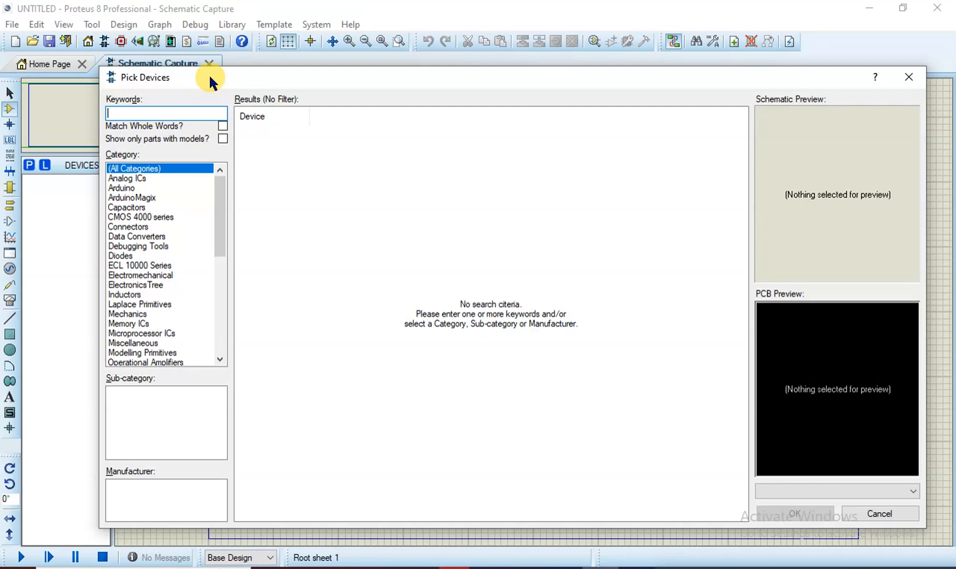
type("ptch")
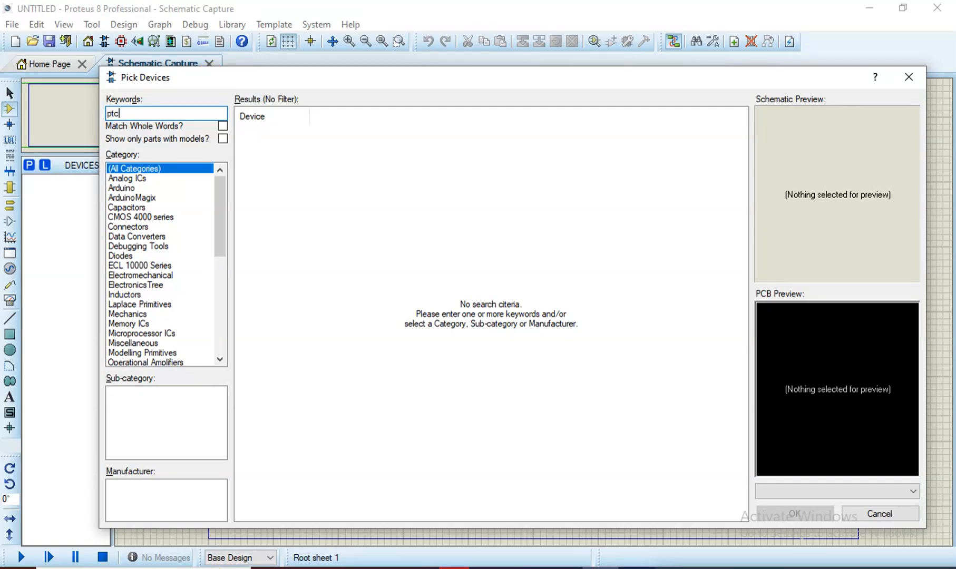
key("BackSpace")
key("BackSpace")
key("BackSpace")
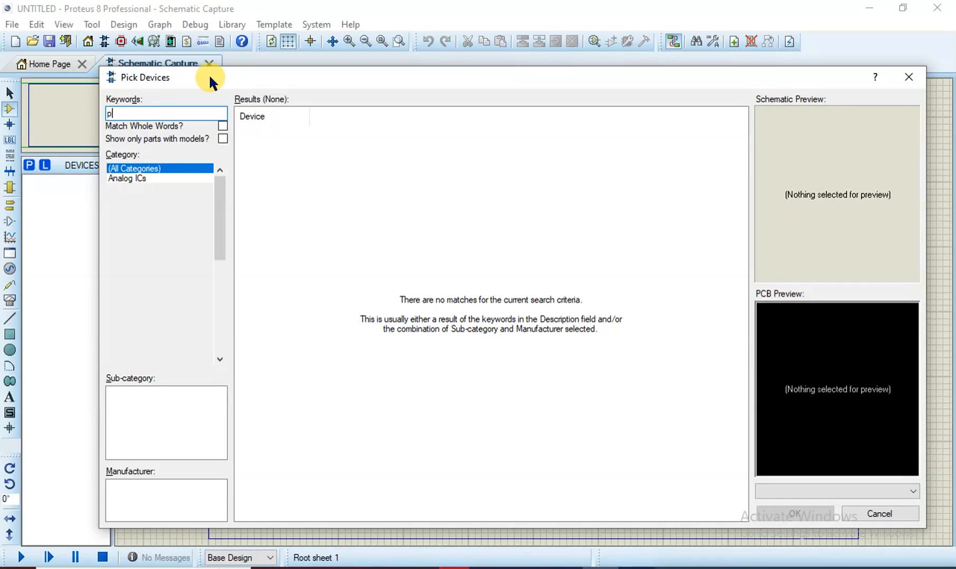
type("itch header bloc")
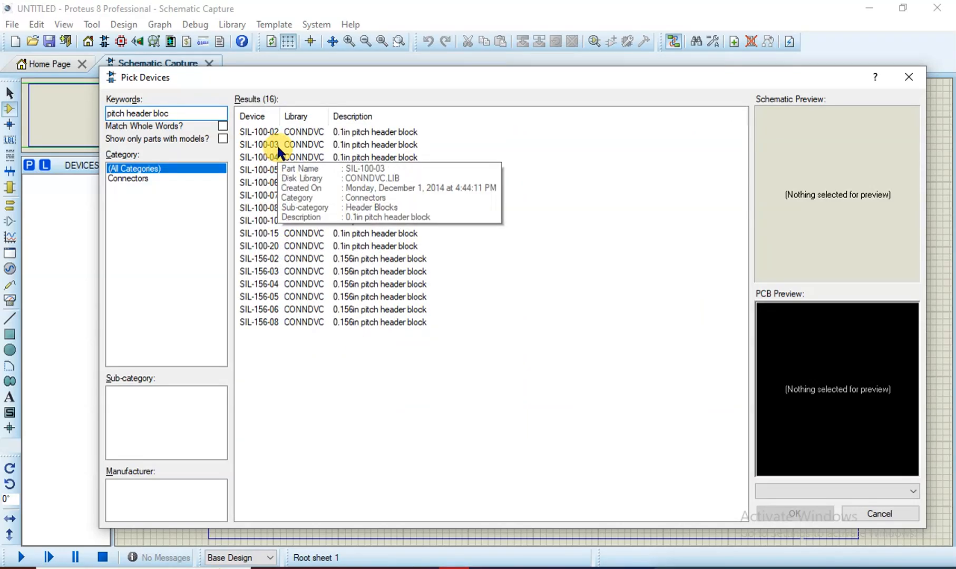
Pick the SIL-100-02 two-pin header from the results and add it to the devices list
left_click(298, 133)
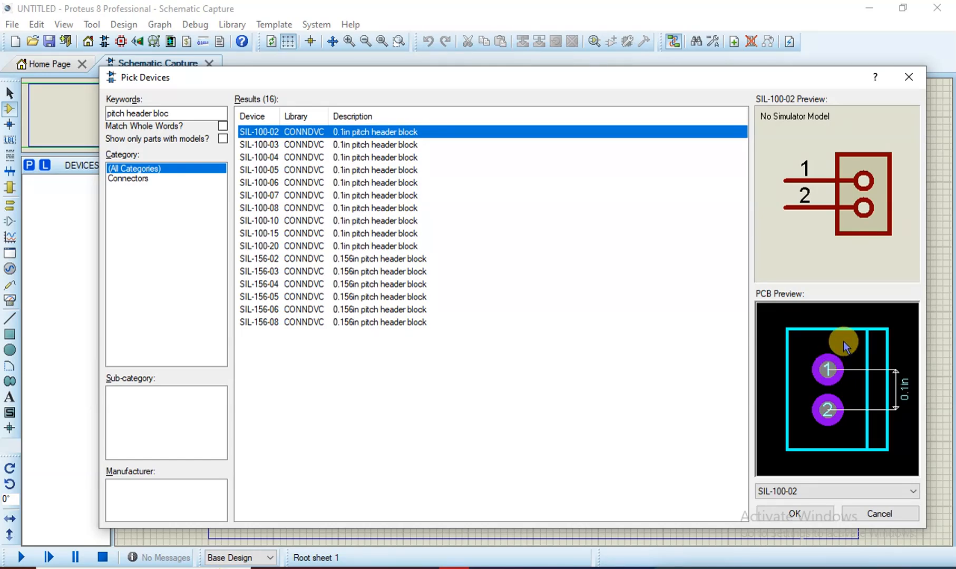
left_click(810, 512)
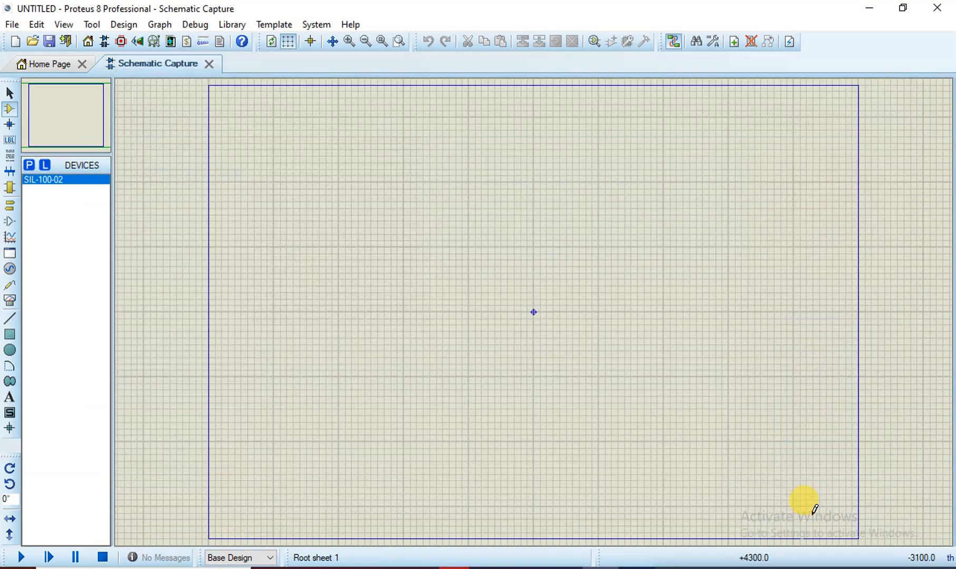
Search for '1n4007' and add the 1N4007 (DIODESINC) diode to the devices list
left_click(29, 166)
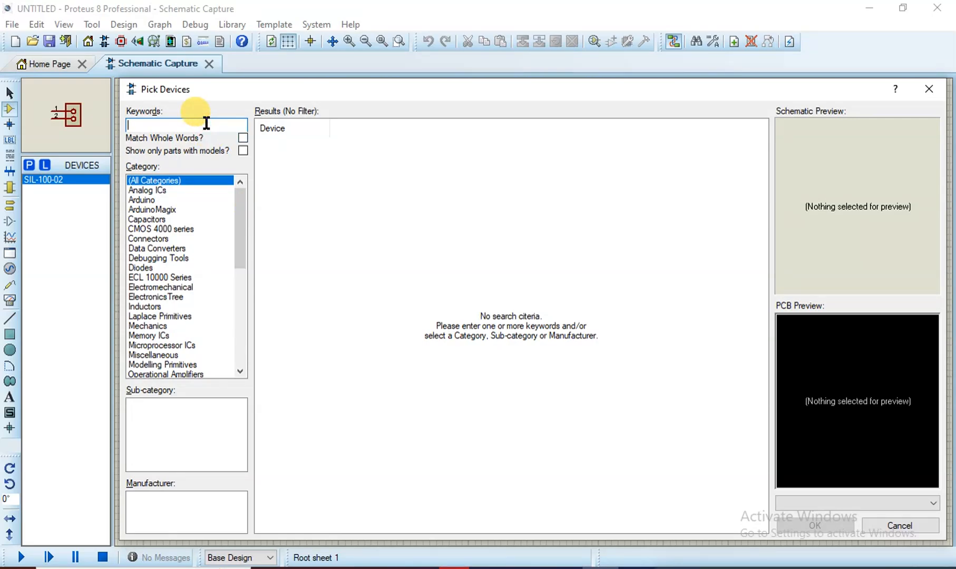
type("1n")
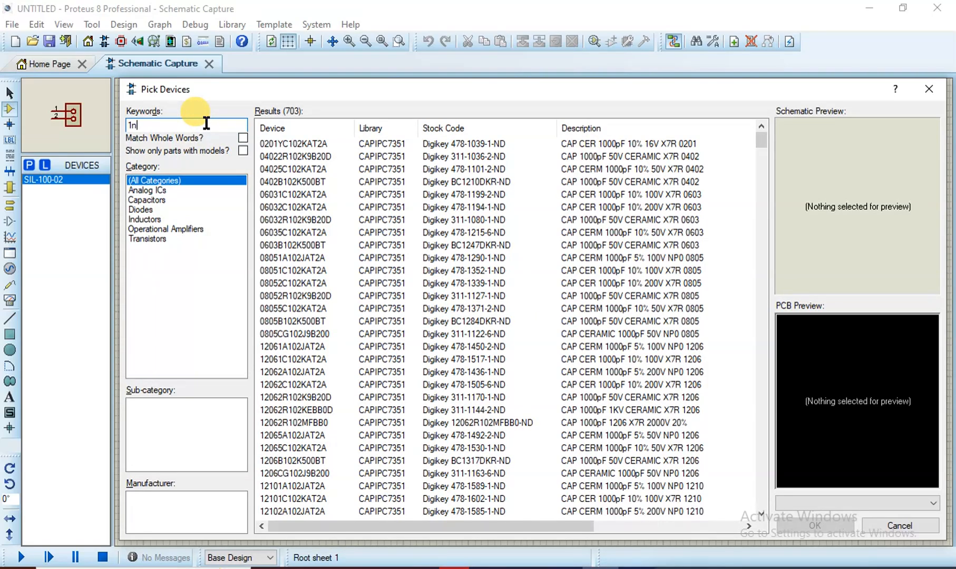
type("4407")
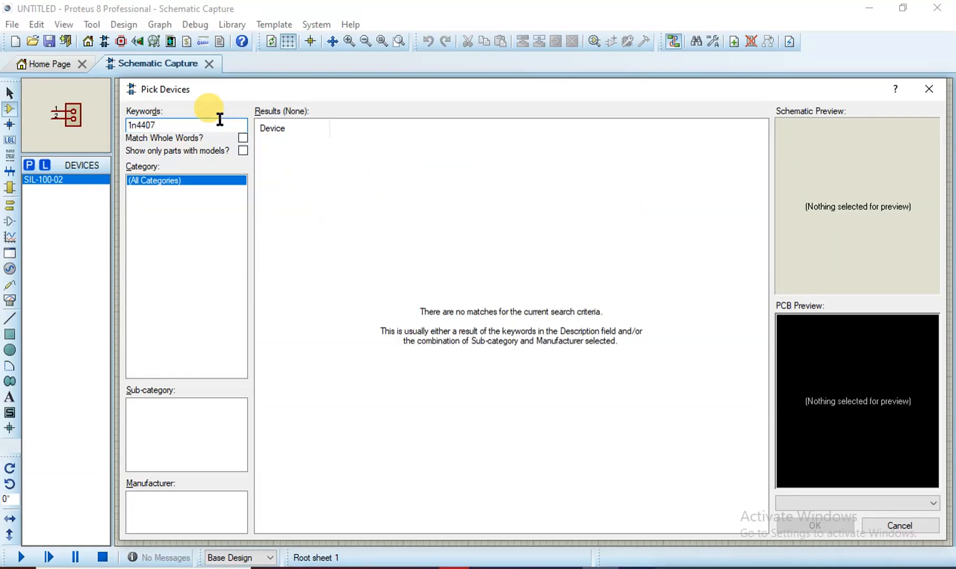
key("Left")
key("Left")
key("BackSpace")
type("0")
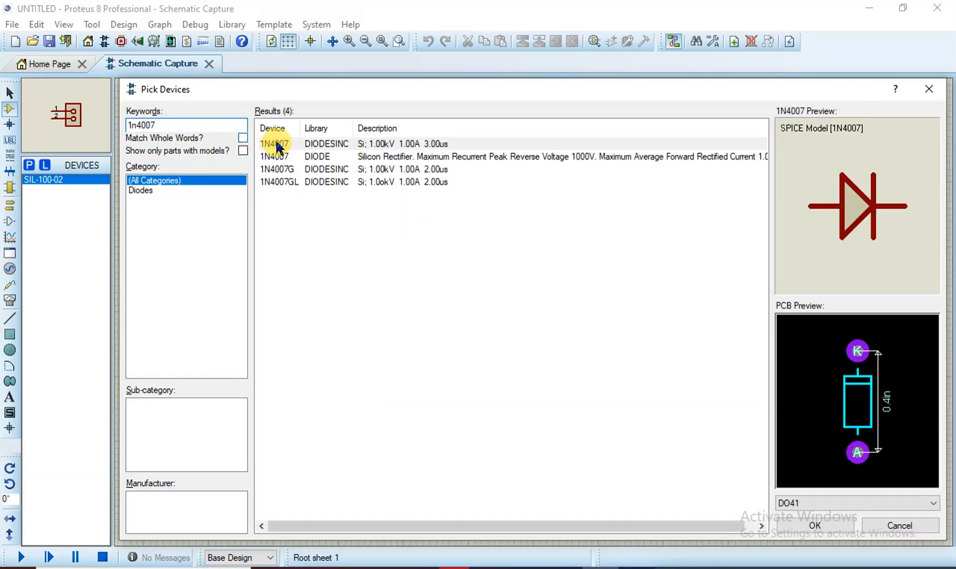
left_click(309, 143)
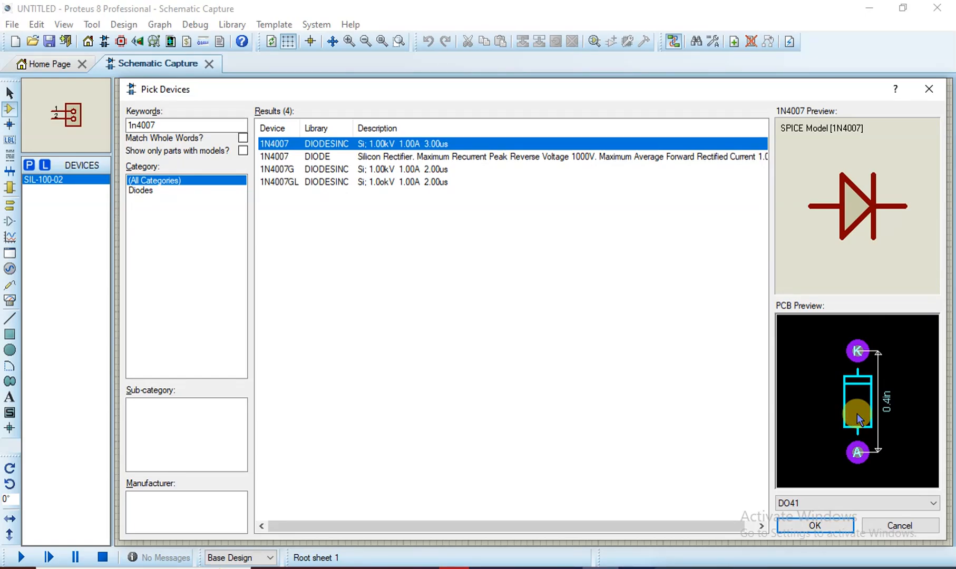
left_click(835, 520)
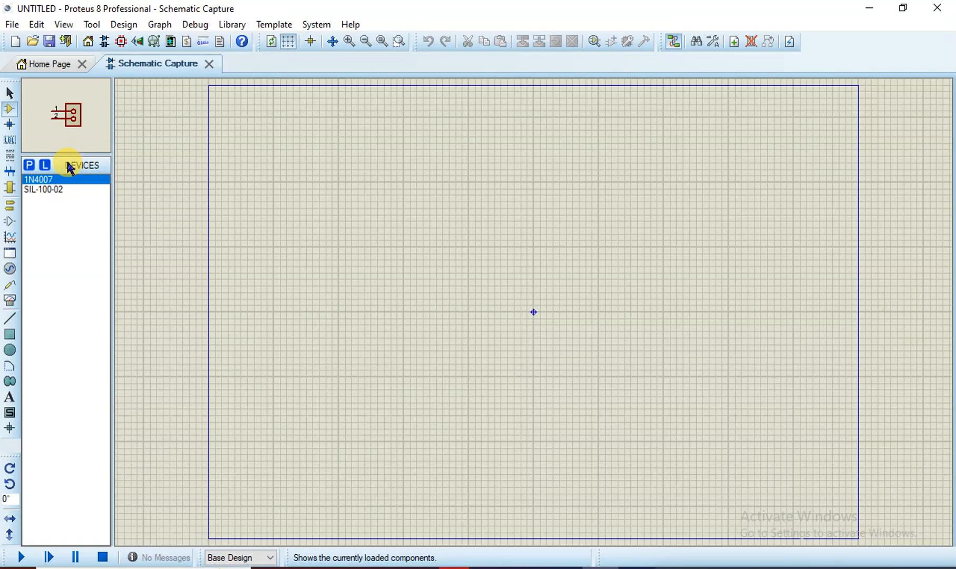
left_click(30, 166)
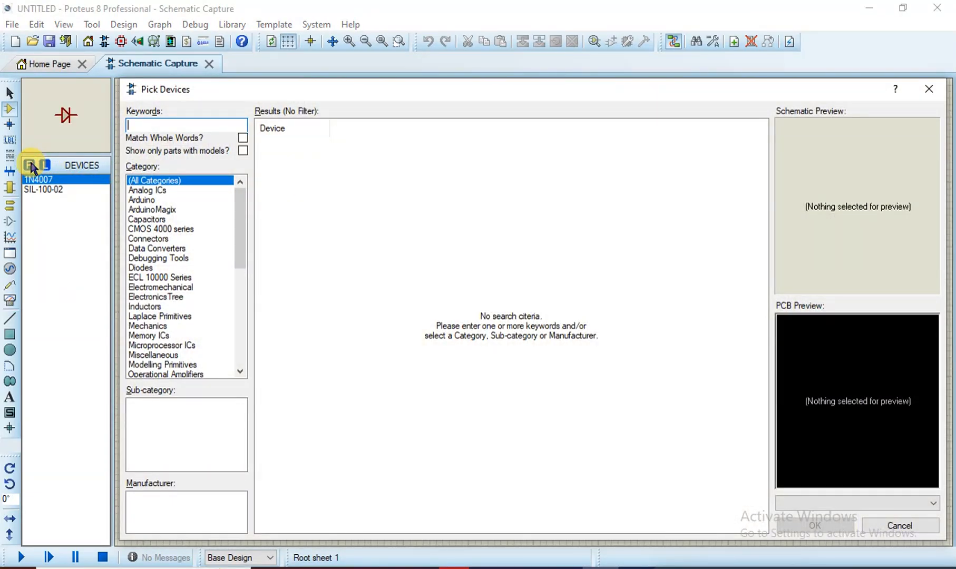
Search for 'cap-pol' and add the CAP-POL polarized capacitor to the devices list
type("cap")
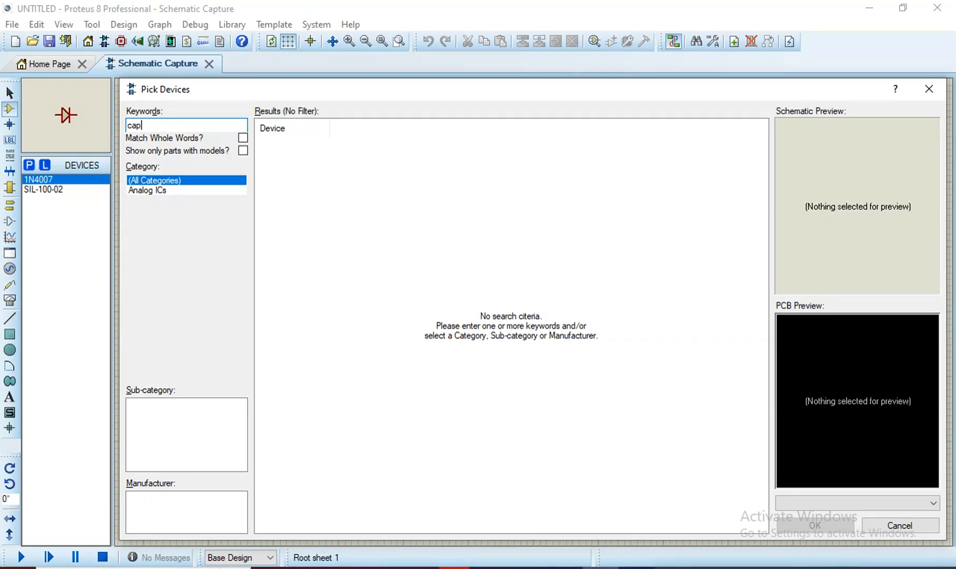
type("_pol")
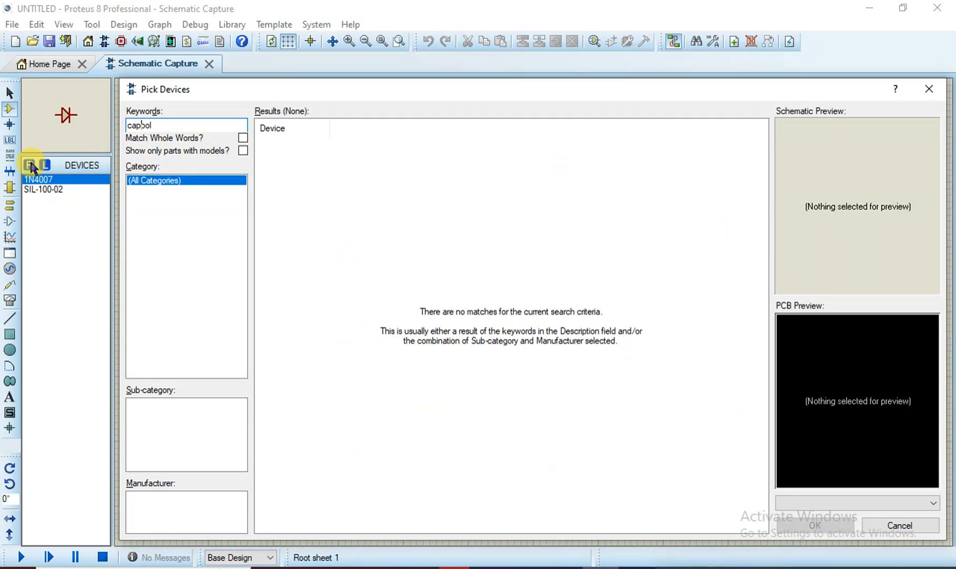
type("-")
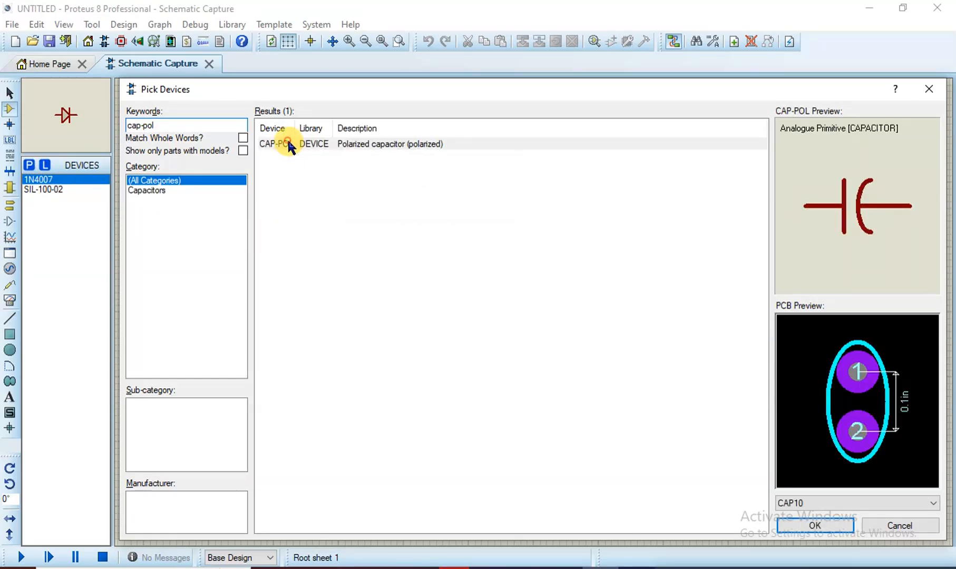
left_click(290, 145)
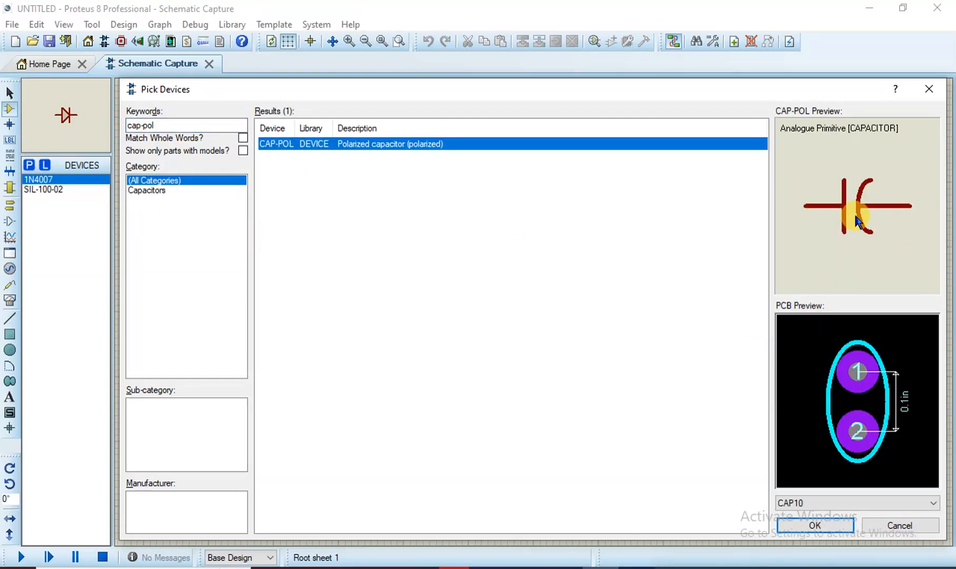
left_click(830, 522)
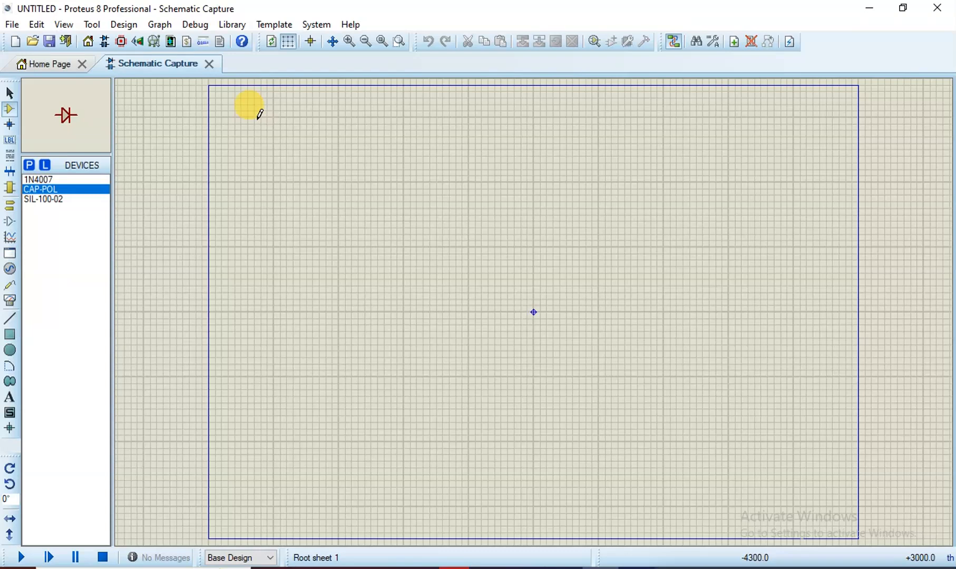
Place the SIL-100-02 header on the sheet as J1, left of centre
left_click(49, 180)
left_click(54, 198)
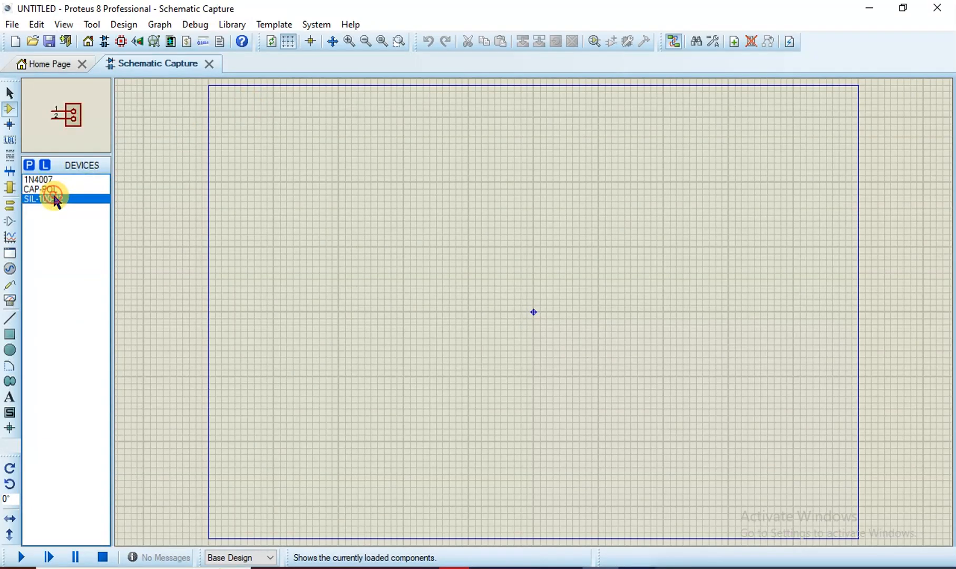
left_click(350, 285)
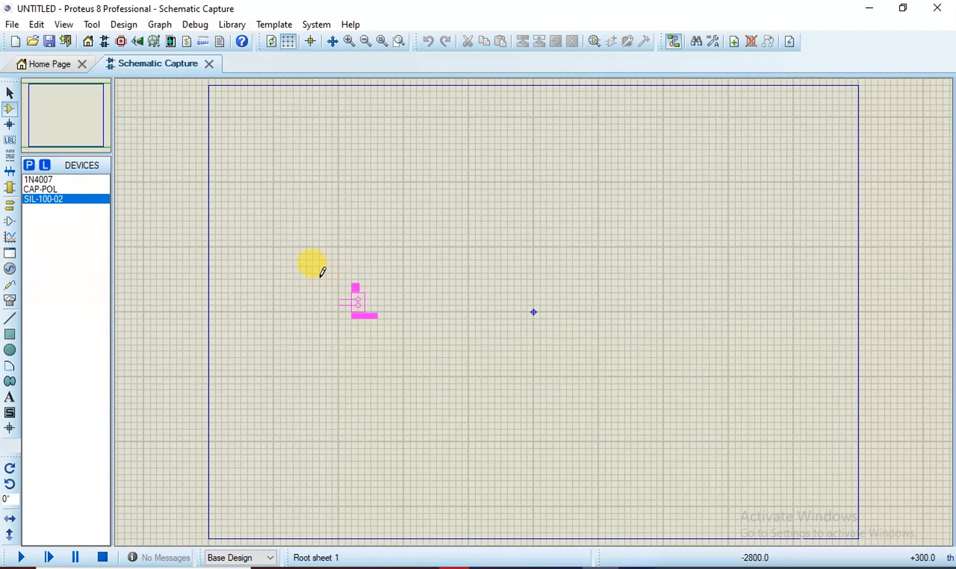
left_click(242, 223)
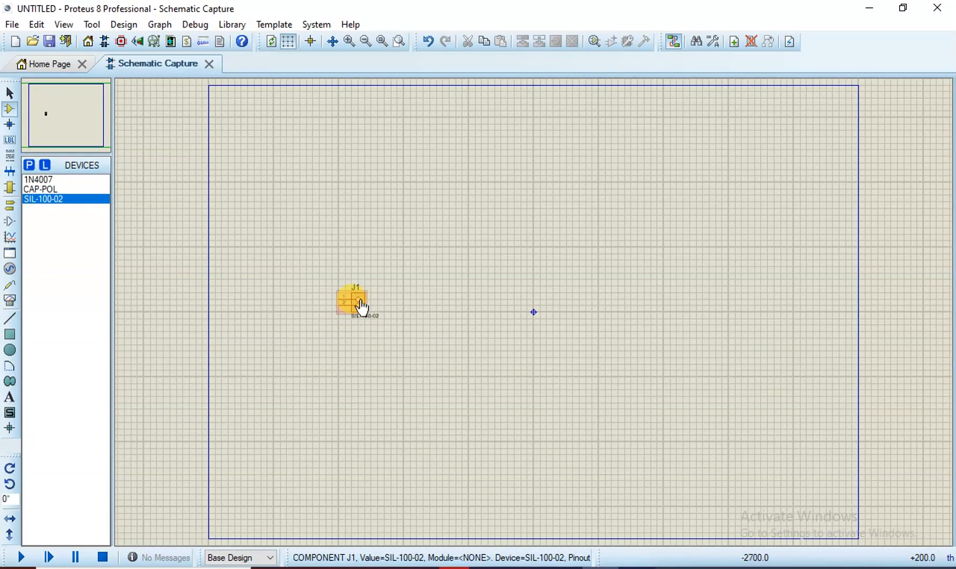
Zoom in on J1 and rotate it clockwise twice so its pins point right
key("F6")
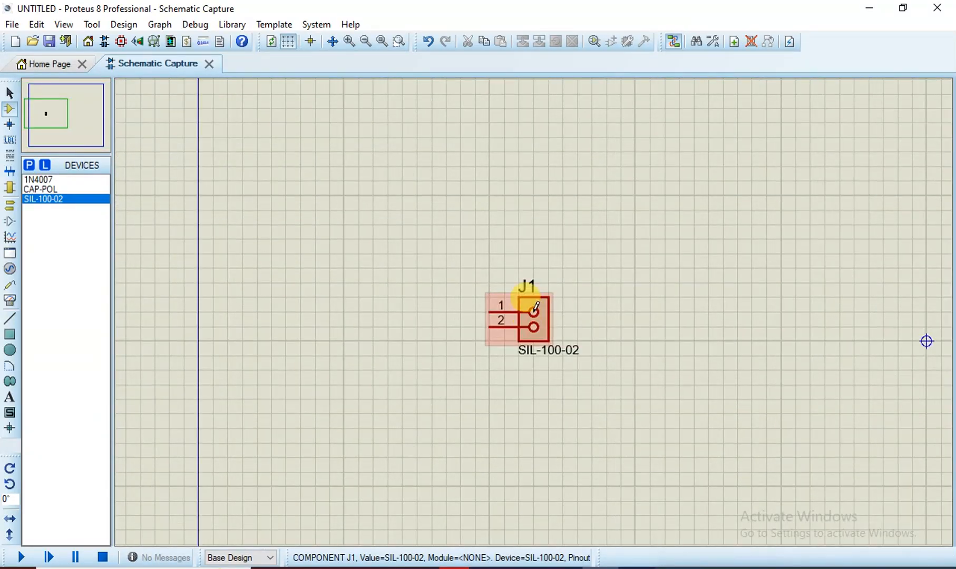
scroll(533, 319, "up", 3)
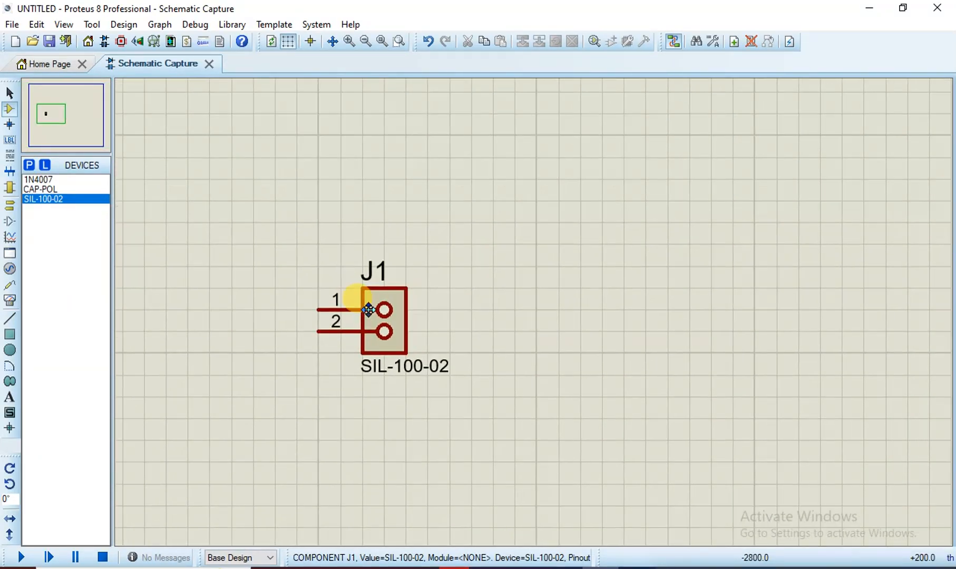
left_click(368, 305)
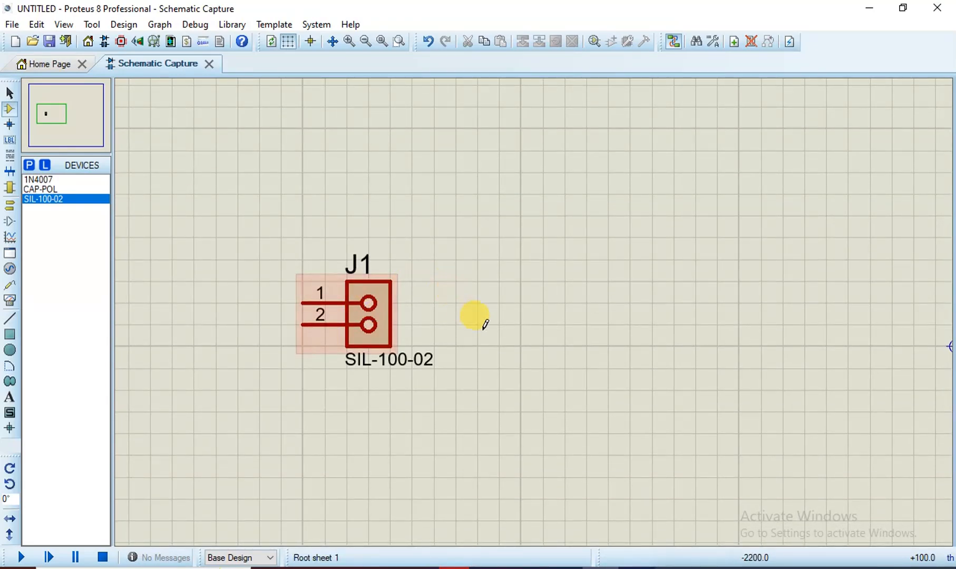
right_click(364, 308)
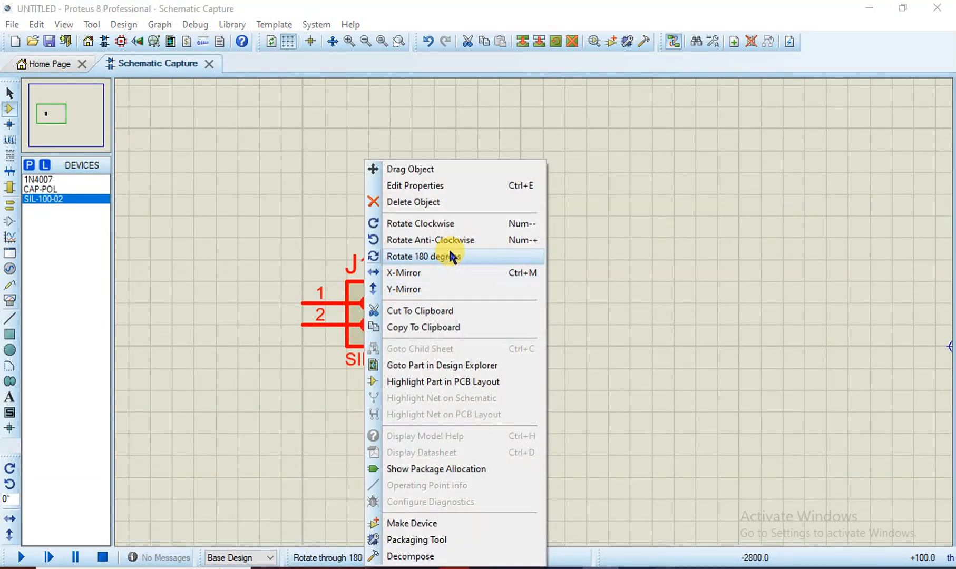
left_click(448, 224)
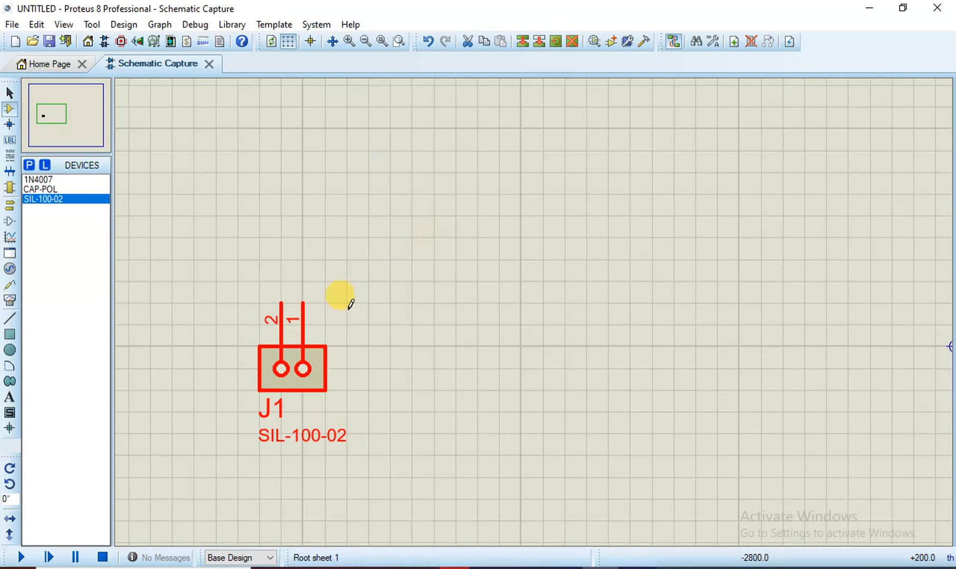
right_click(327, 375)
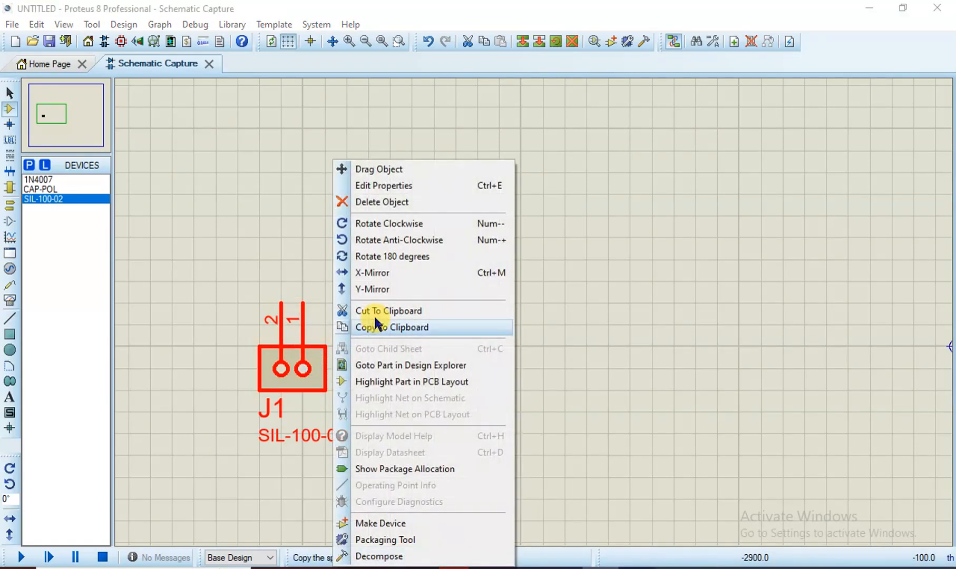
left_click(422, 225)
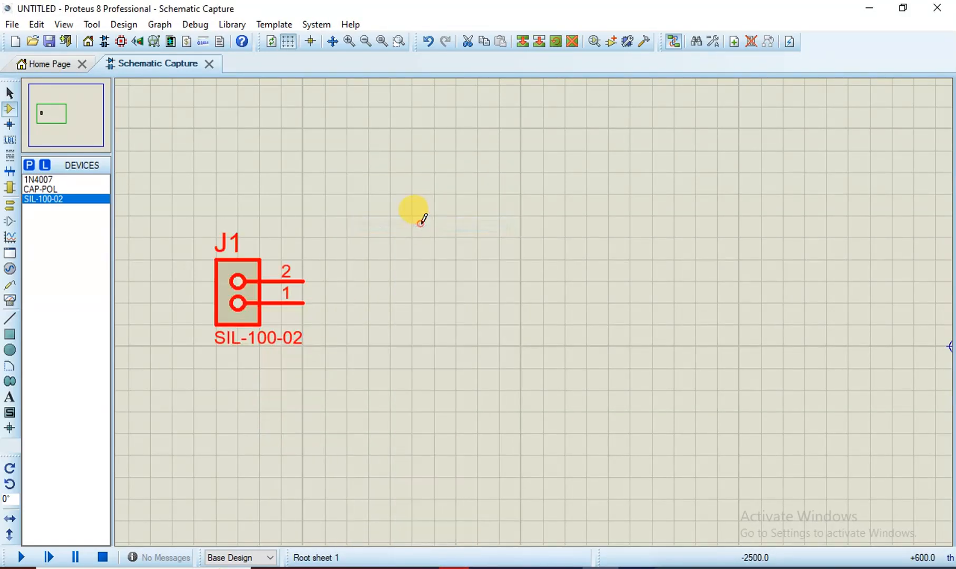
left_click(39, 180)
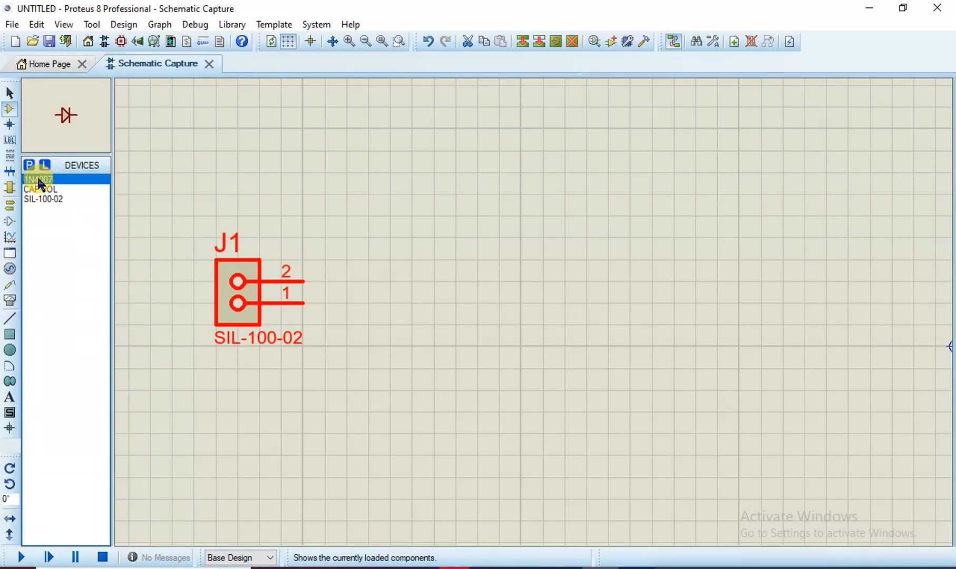
Place 1N4007 diodes D1 and D2 side by side, rotating each to stand vertically
left_click(434, 246)
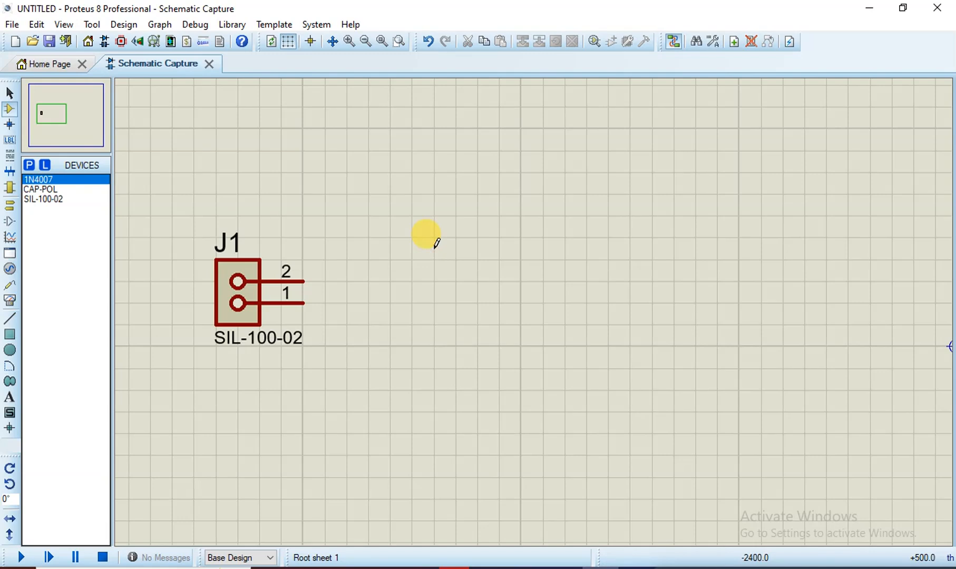
left_click(436, 244)
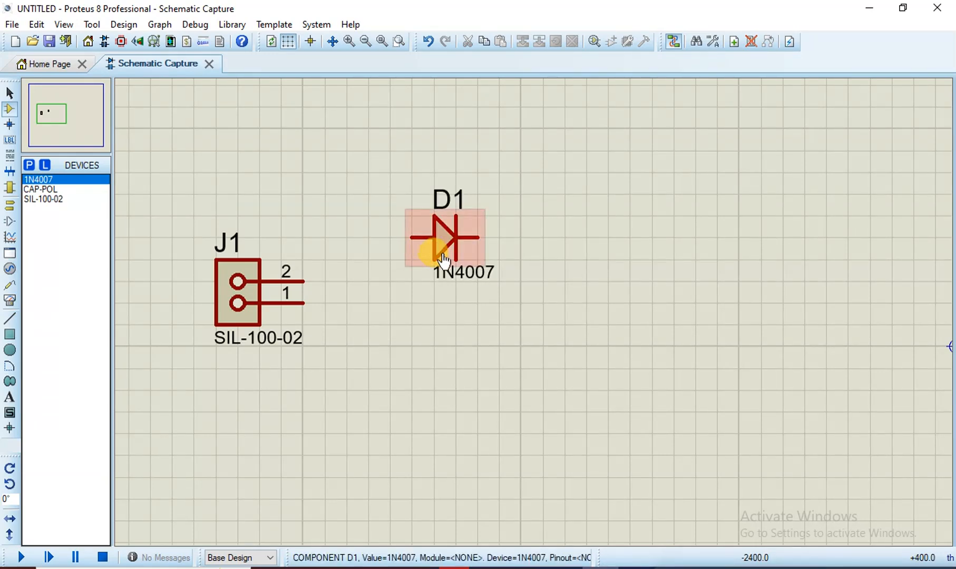
right_click(440, 240)
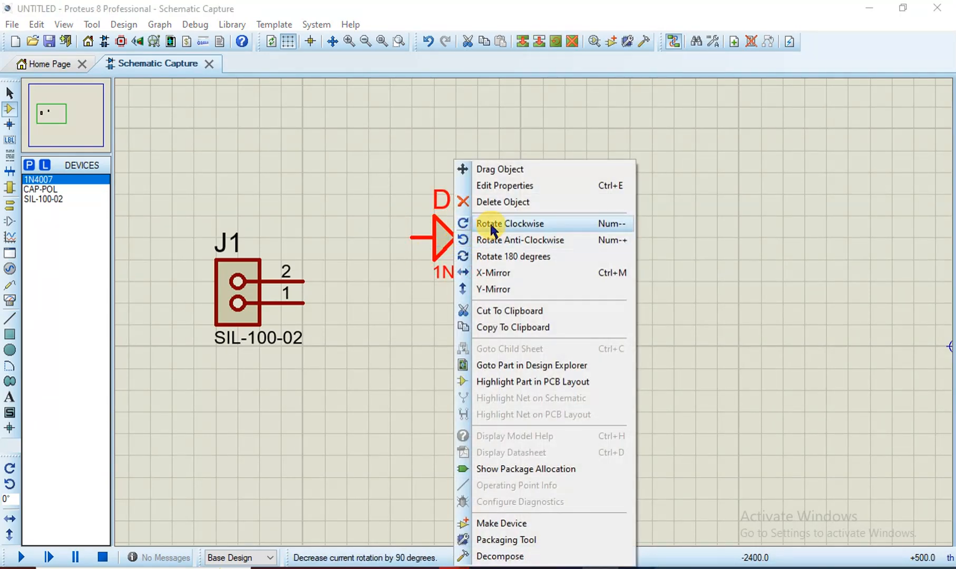
left_click(489, 240)
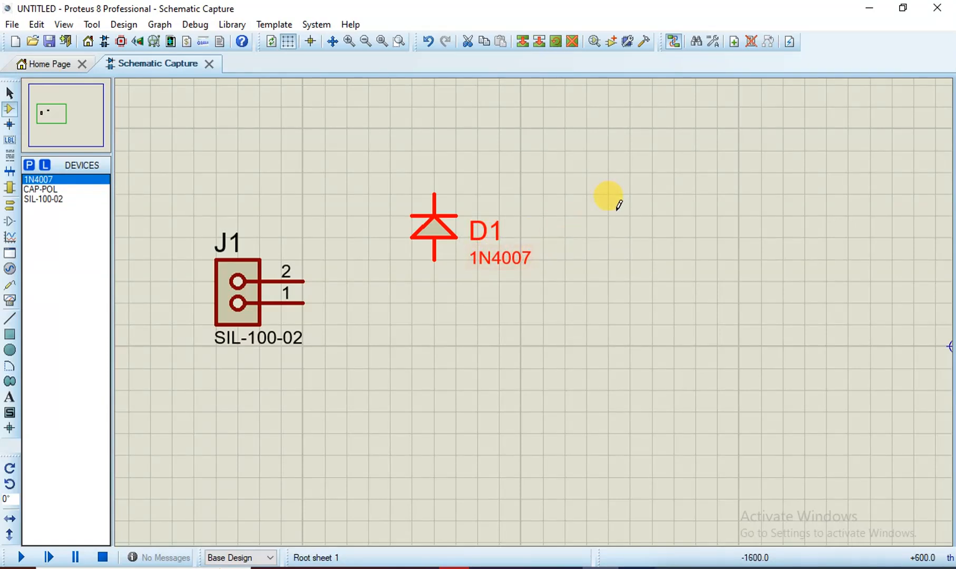
left_click(634, 213)
left_click(633, 213)
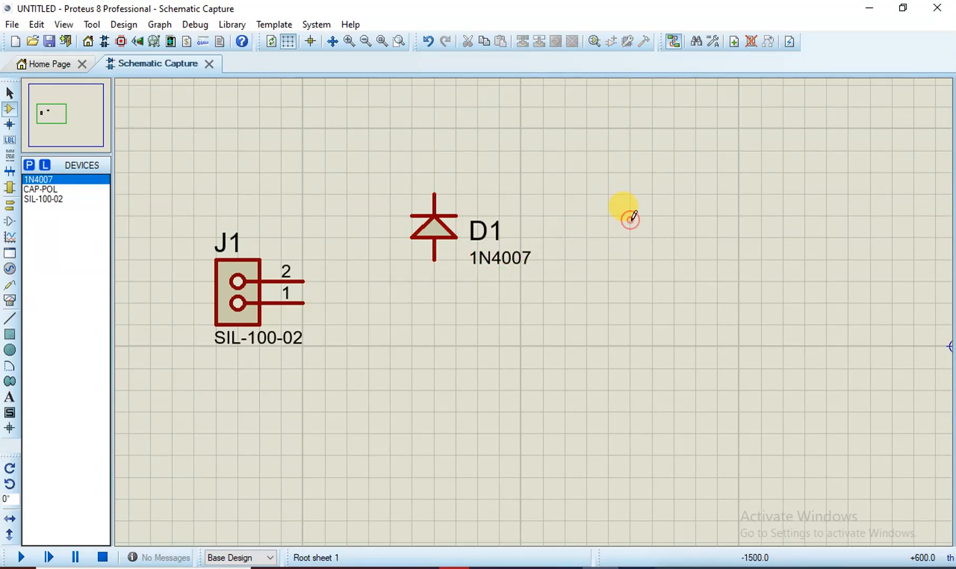
left_click(633, 214)
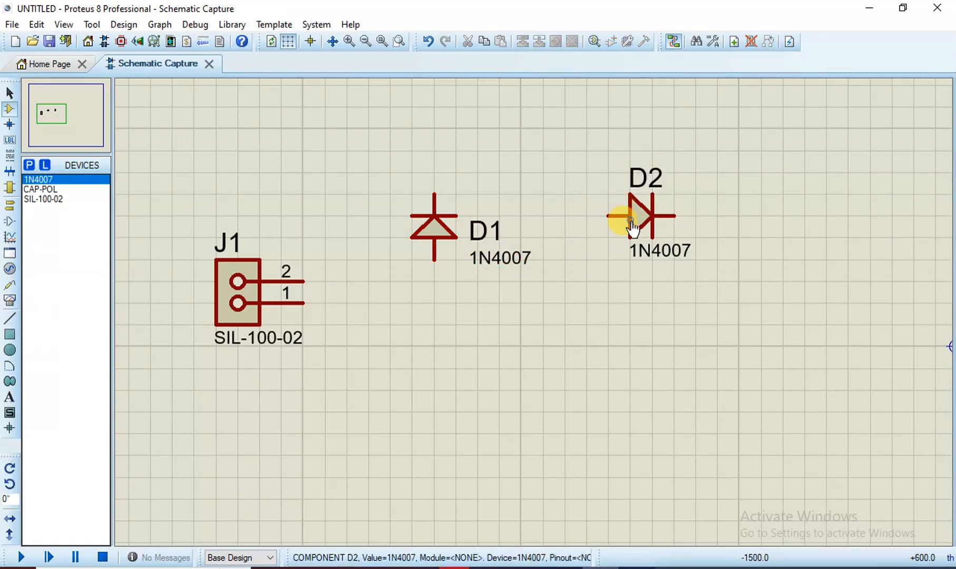
right_click(622, 214)
left_click(690, 240)
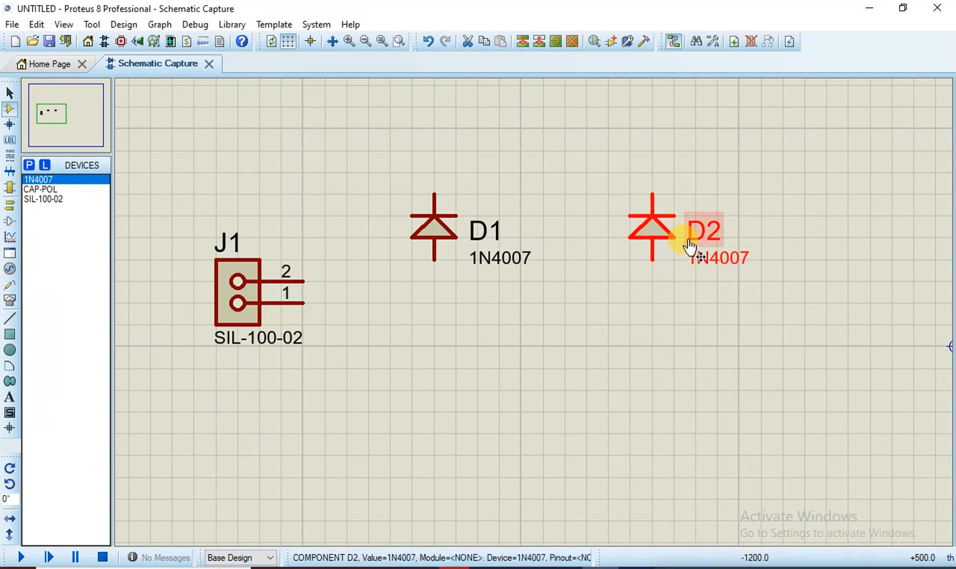
Place D3 below D1 and D4 below D2, rotating and flipping them to match upright
left_click(438, 406)
left_click(439, 414)
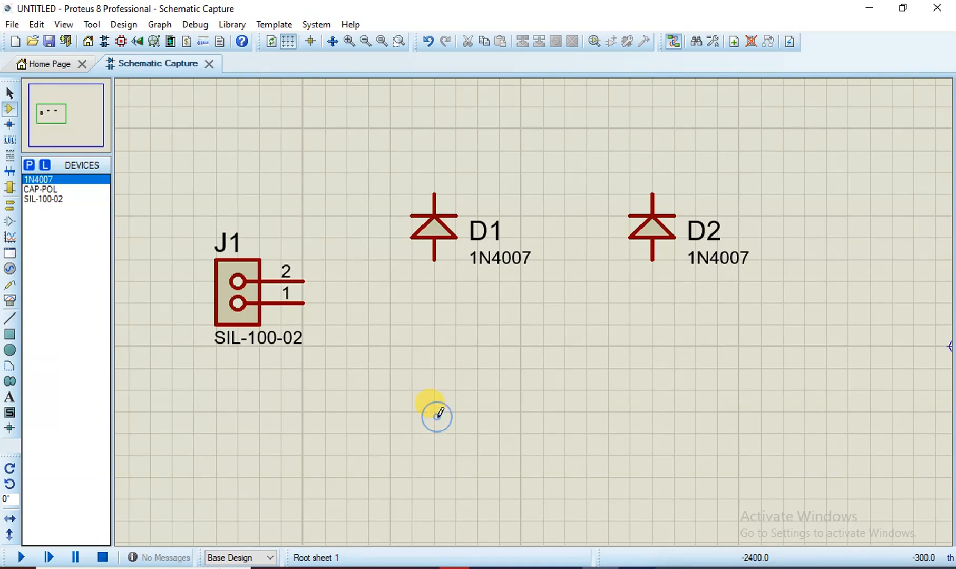
left_click(438, 417)
right_click(438, 421)
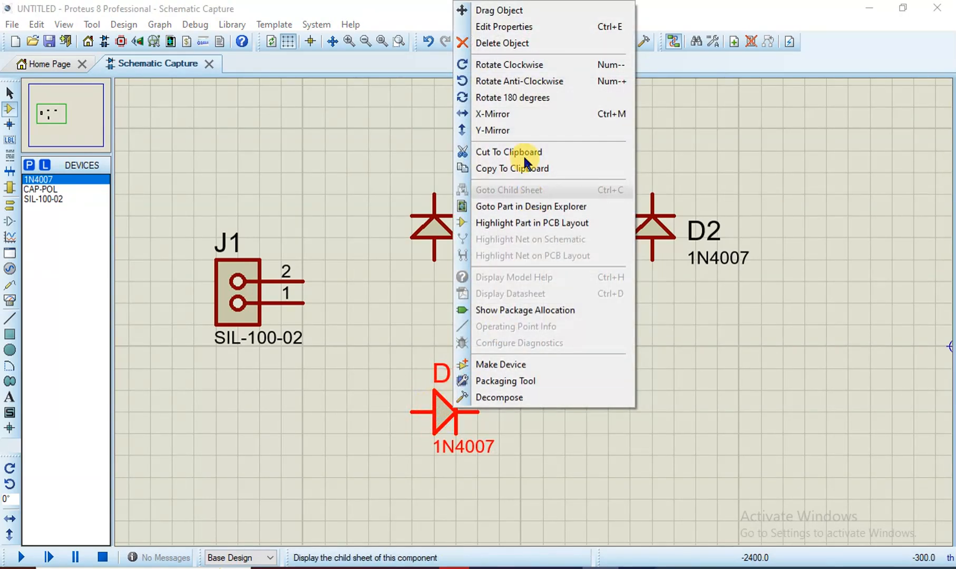
left_click(501, 68)
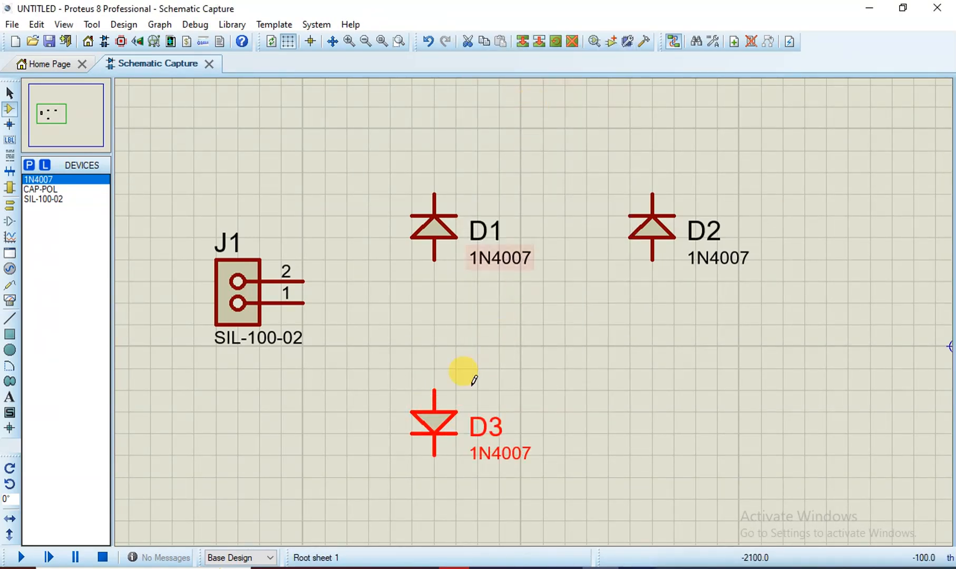
right_click(439, 423)
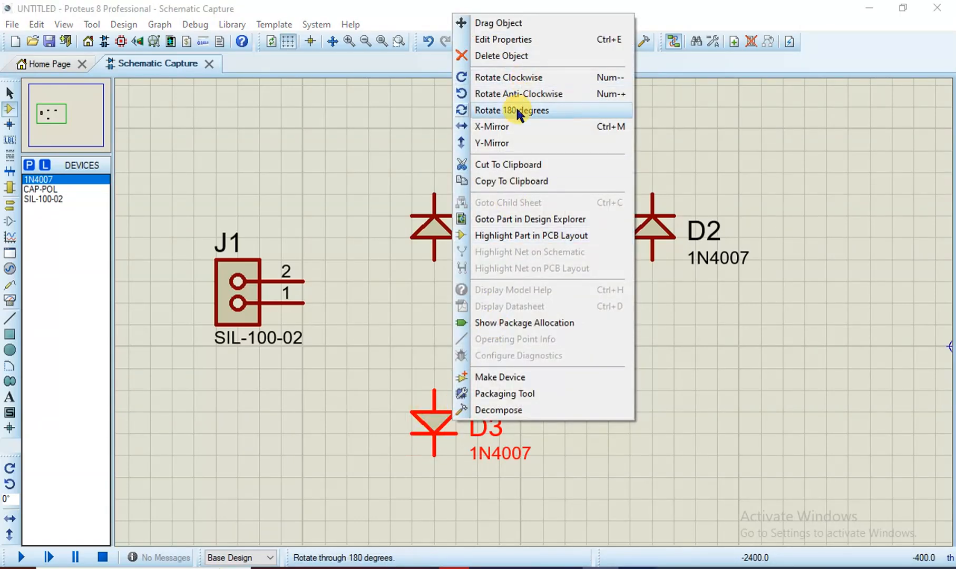
left_click(516, 111)
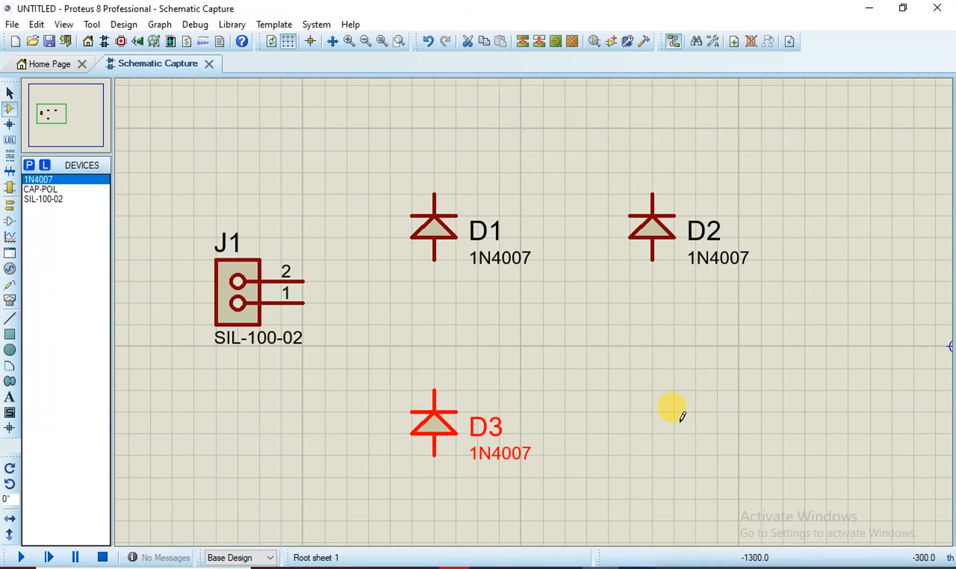
left_click(653, 411)
left_click(653, 411)
right_click(652, 416)
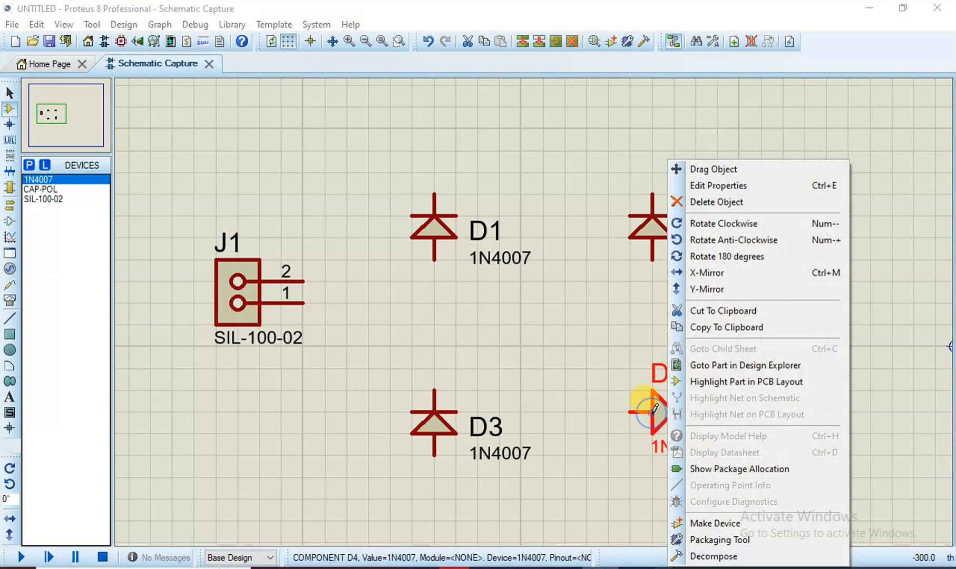
left_click(702, 240)
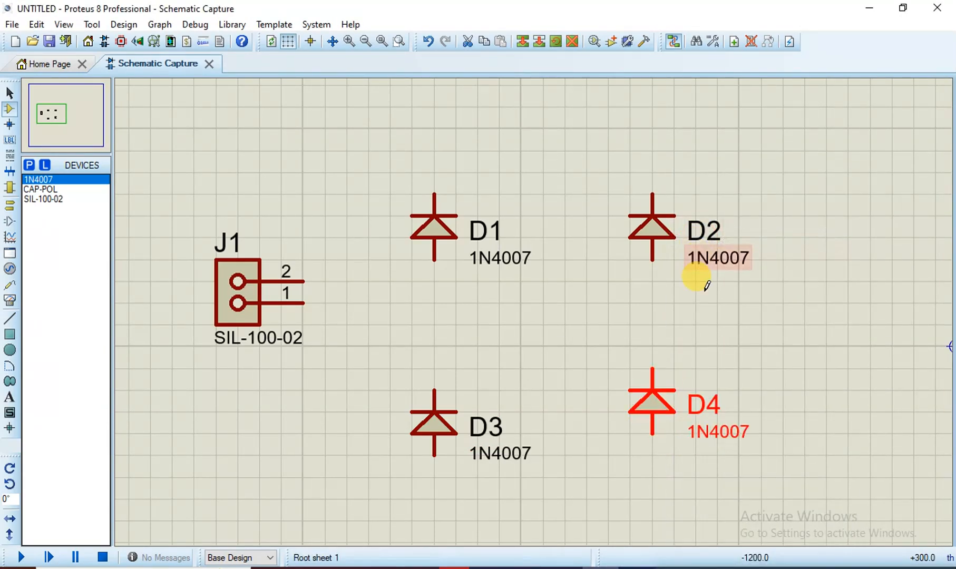
Move D4 down level with D3 and shift J1 slightly lower on the sheet
scroll(587, 335, "down", 1)
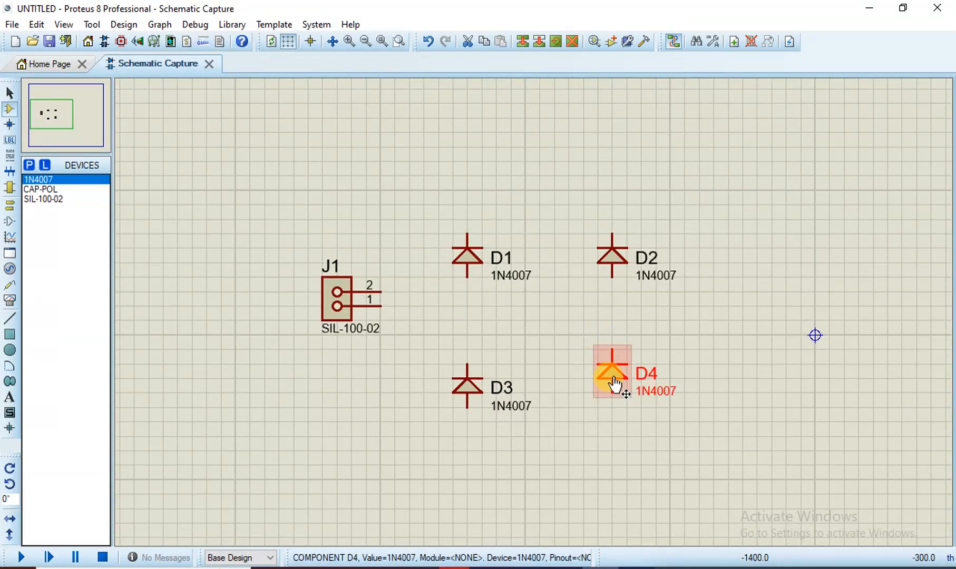
mouse_move(612, 378)
left_mouse_down()
mouse_move(612, 406)
mouse_move(612, 392)
left_mouse_up()
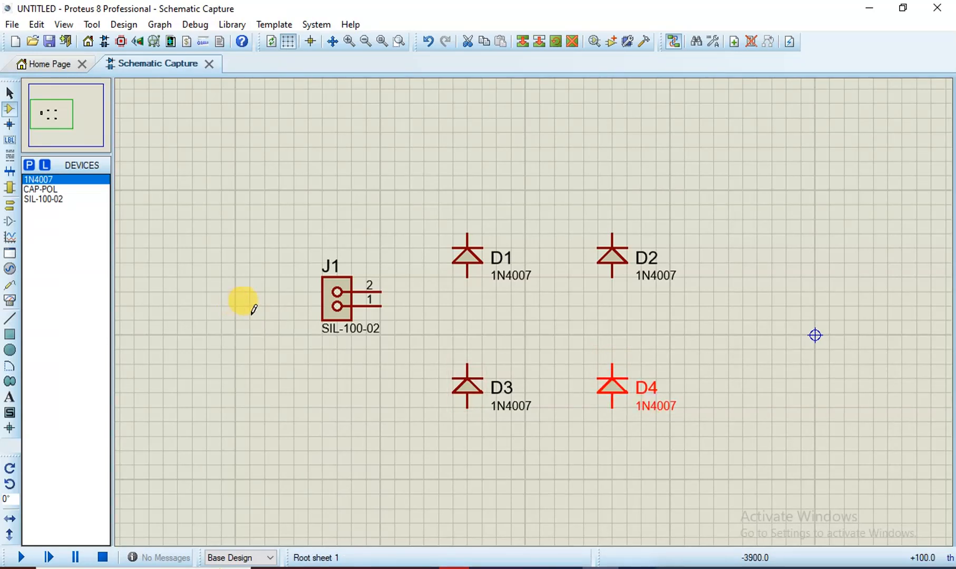
left_click(343, 296)
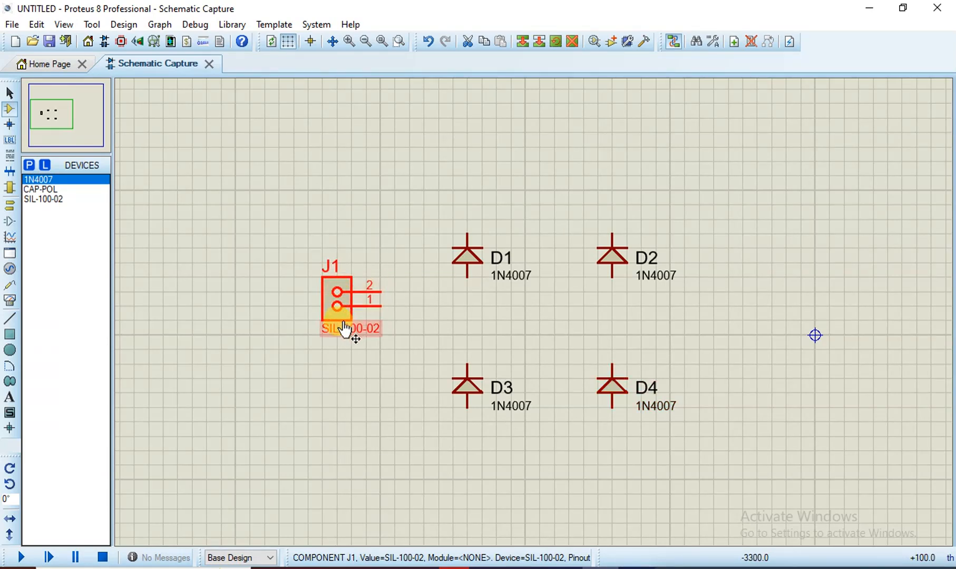
left_click_drag(345, 329, 343, 345)
In the connector's Edit Component dialog, change Part Reference from J1 to INPUT
double_click(339, 309)
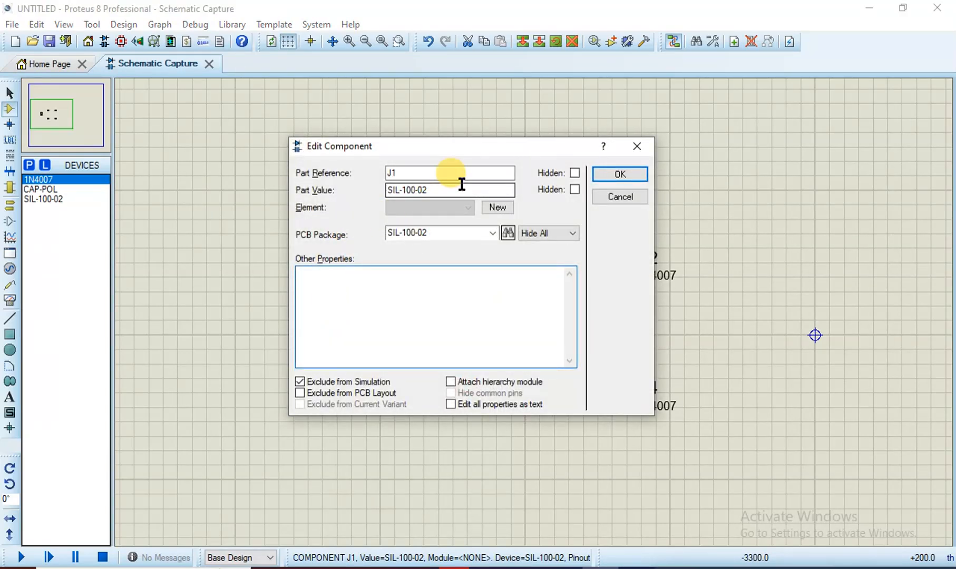
left_click_drag(461, 184, 222, 188)
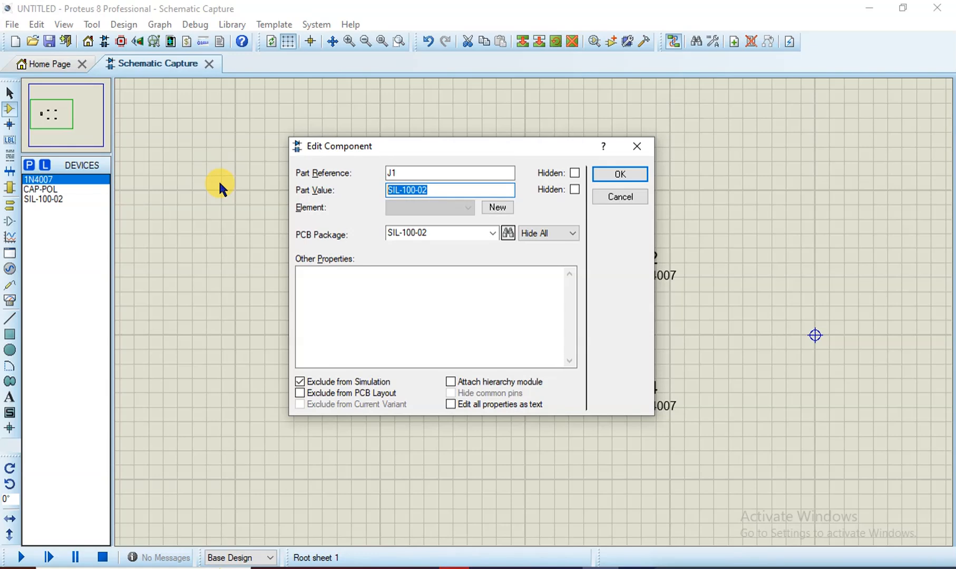
key("BackSpace")
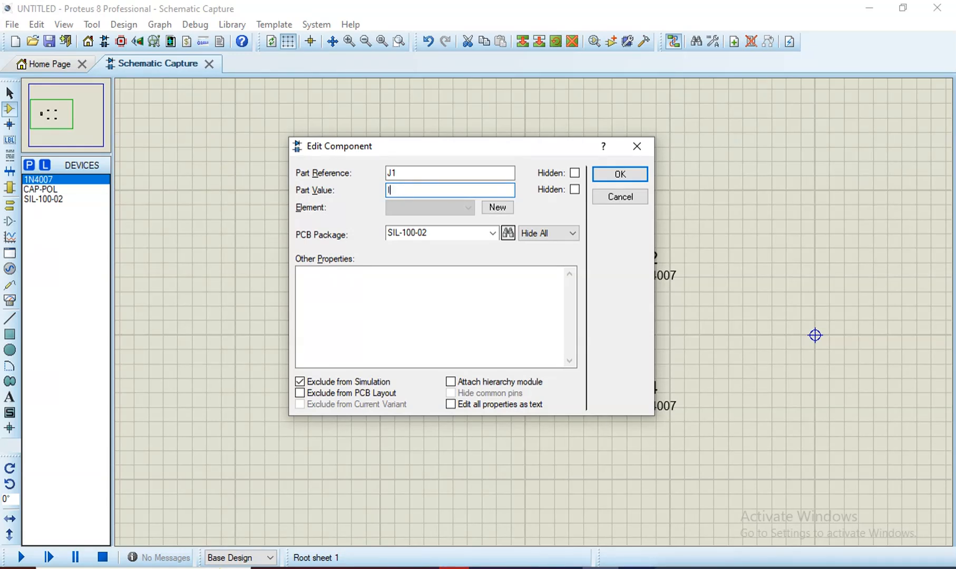
left_click(626, 196)
double_click(343, 333)
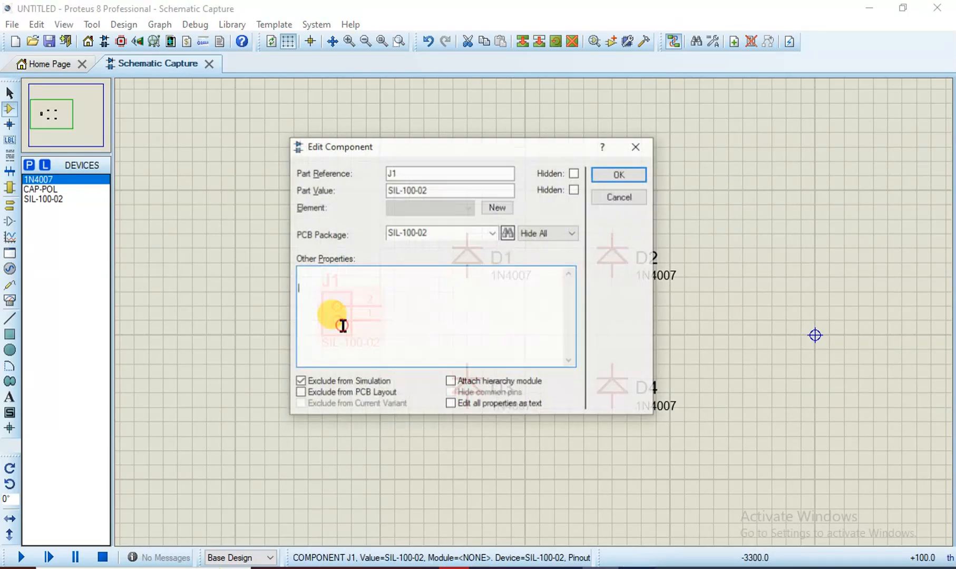
double_click(409, 172)
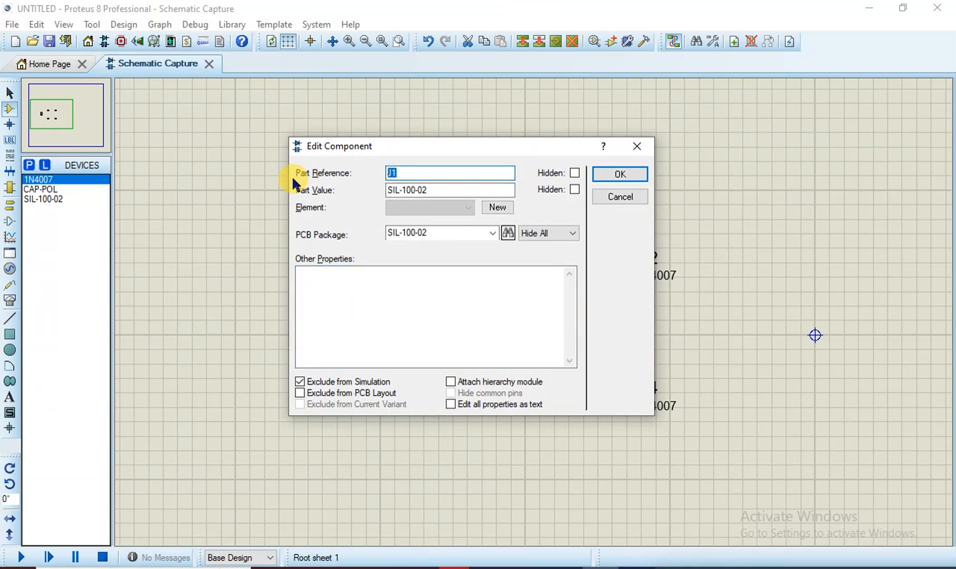
key("BackSpace")
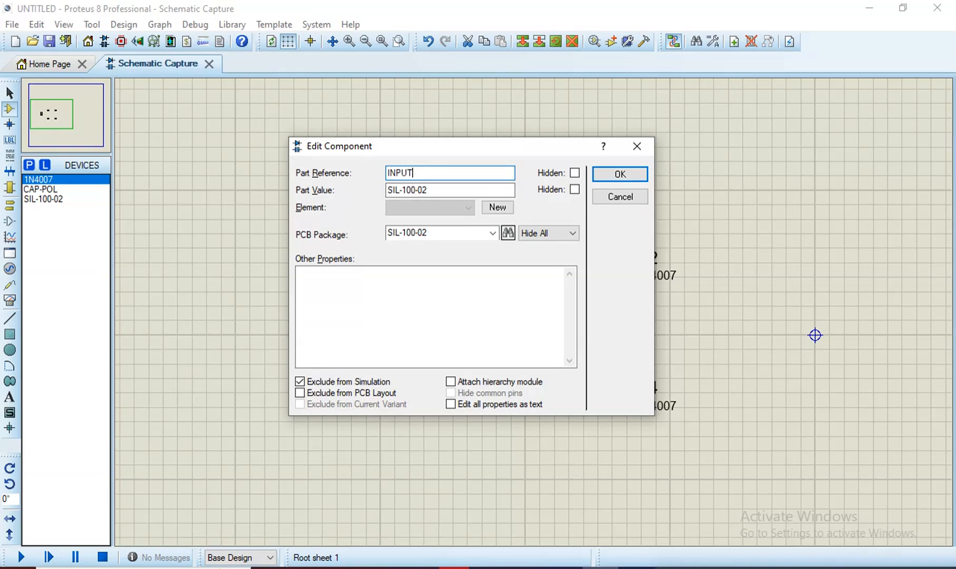
left_click(611, 174)
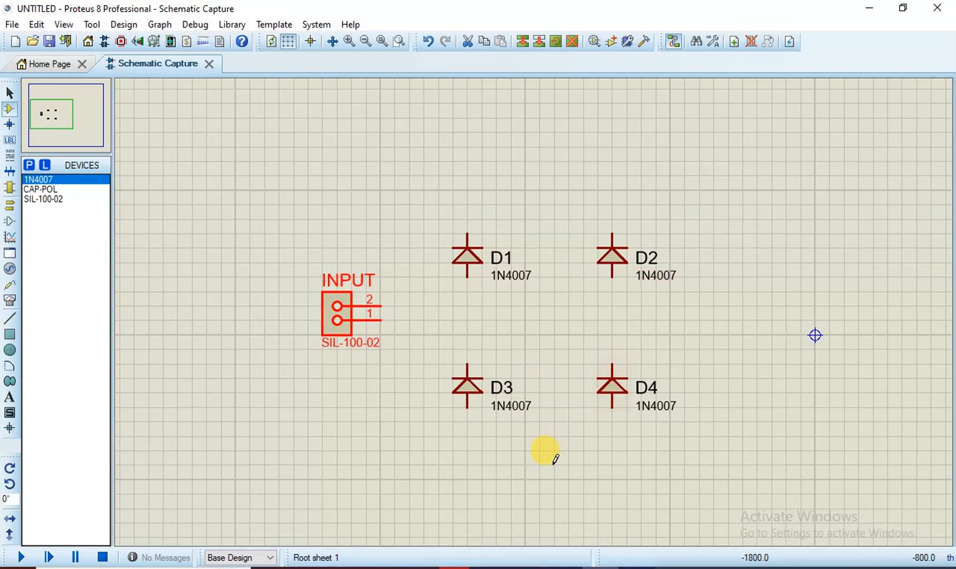
Place CAP-POL capacitor C1 right of the diodes and rotate it anticlockwise to stand upright
left_click(53, 189)
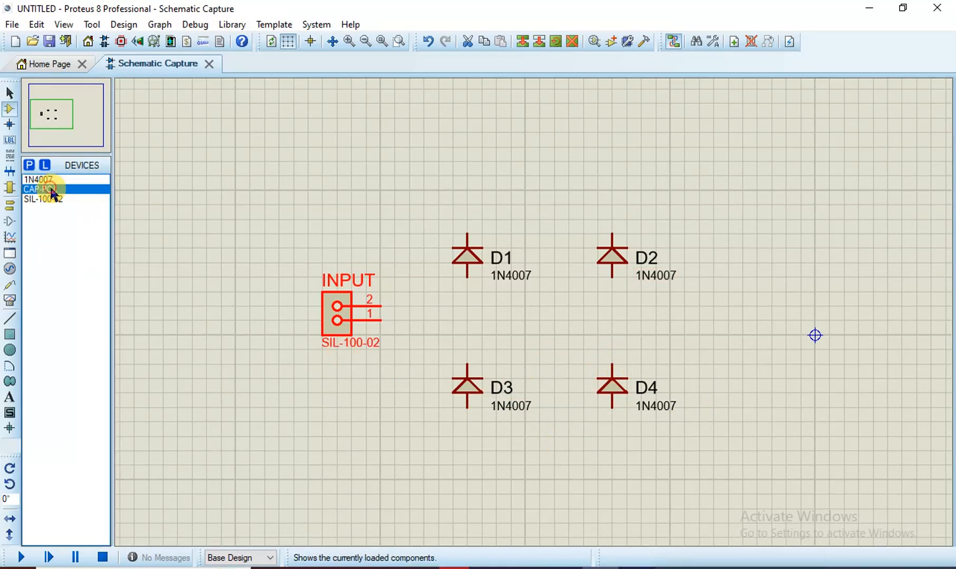
left_click(766, 311)
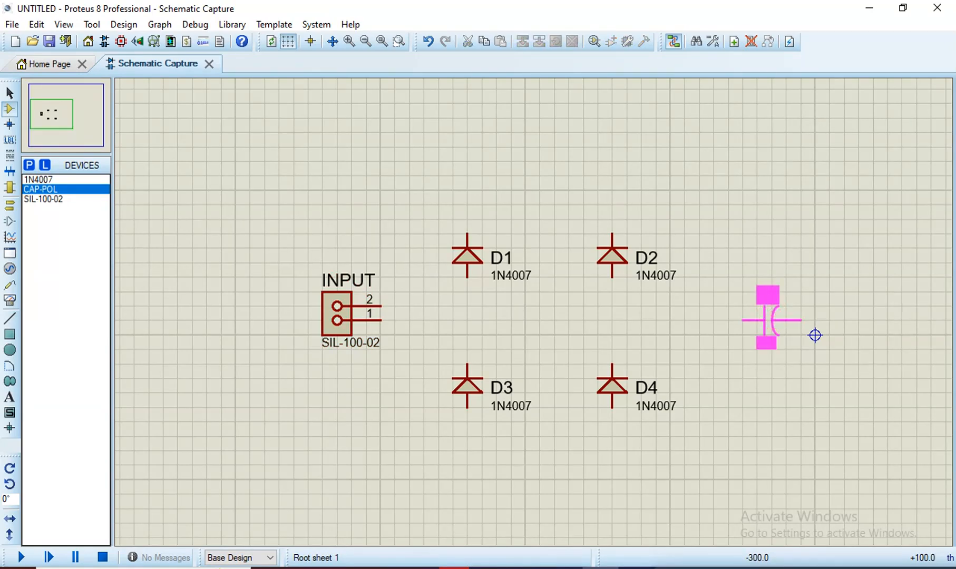
left_click(769, 317)
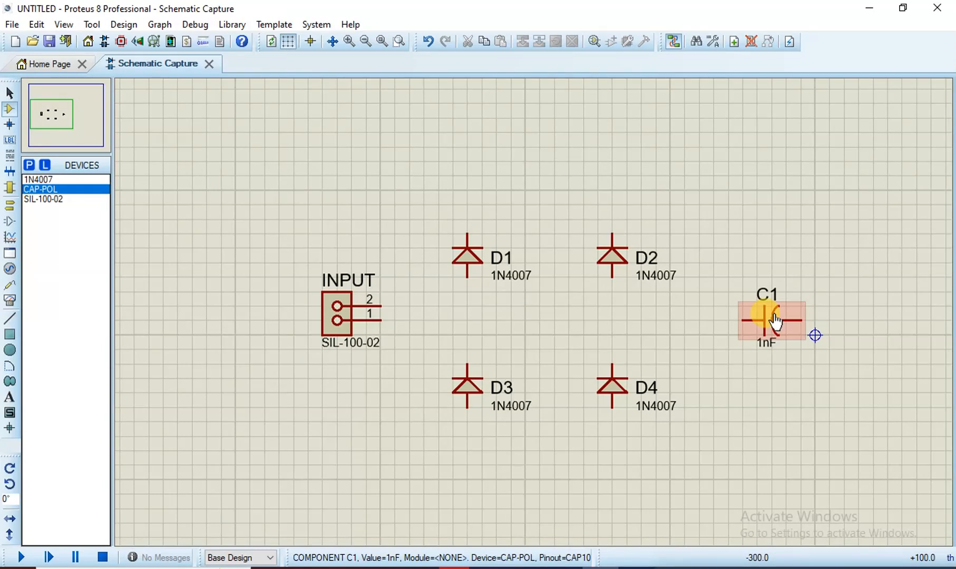
right_click(774, 314)
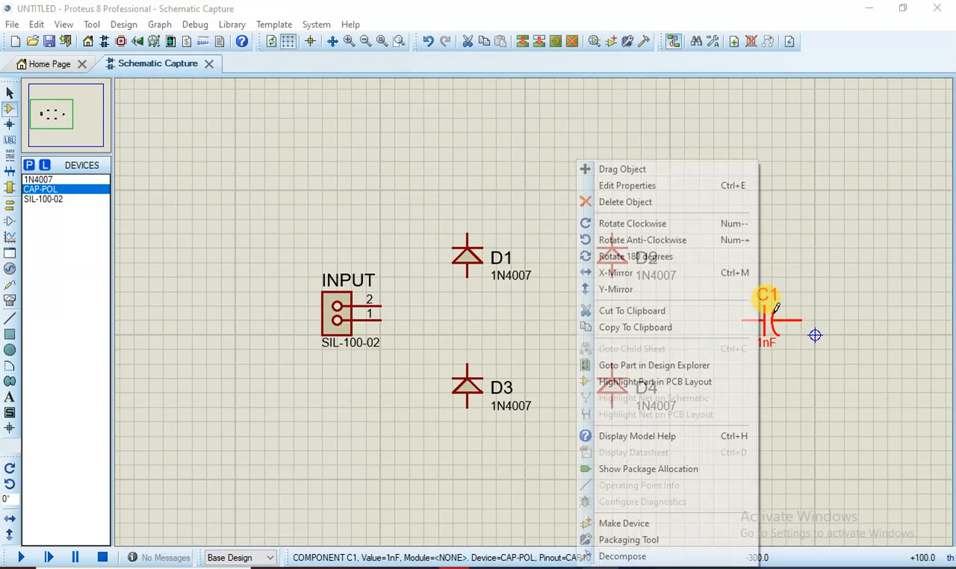
left_click(716, 242)
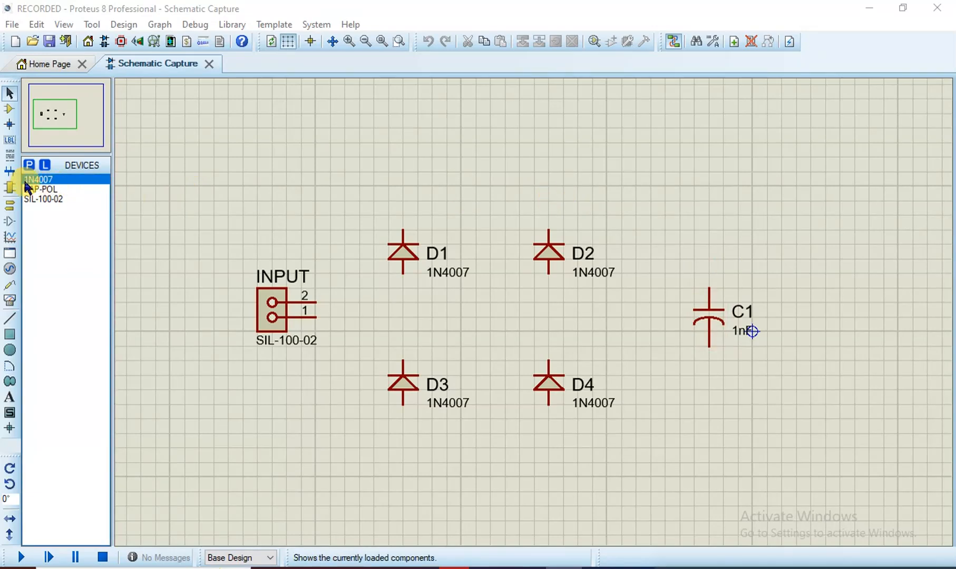
Place another SIL-100-02 connector right of C1, rotated 180 degrees so its pins face C1
left_click(38, 199)
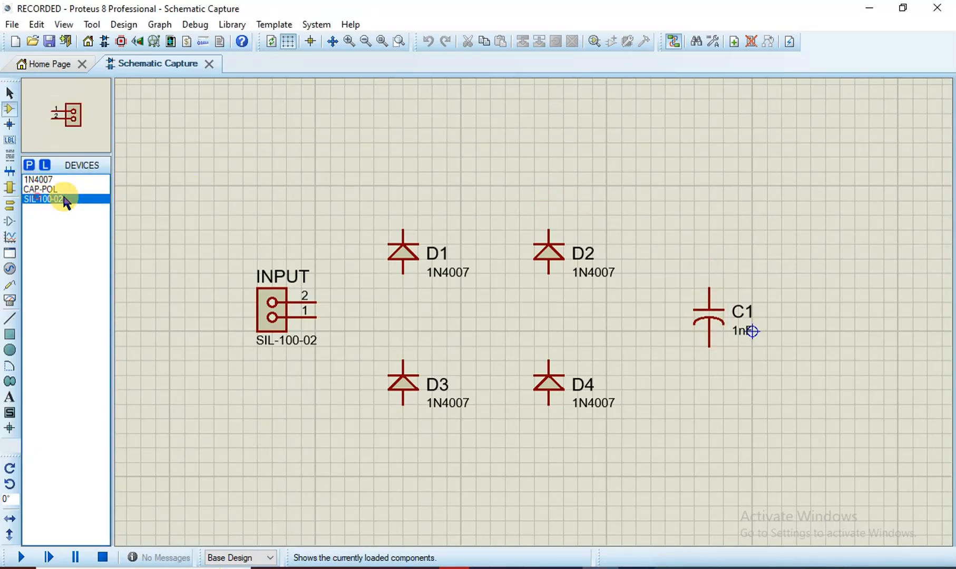
left_click(852, 320)
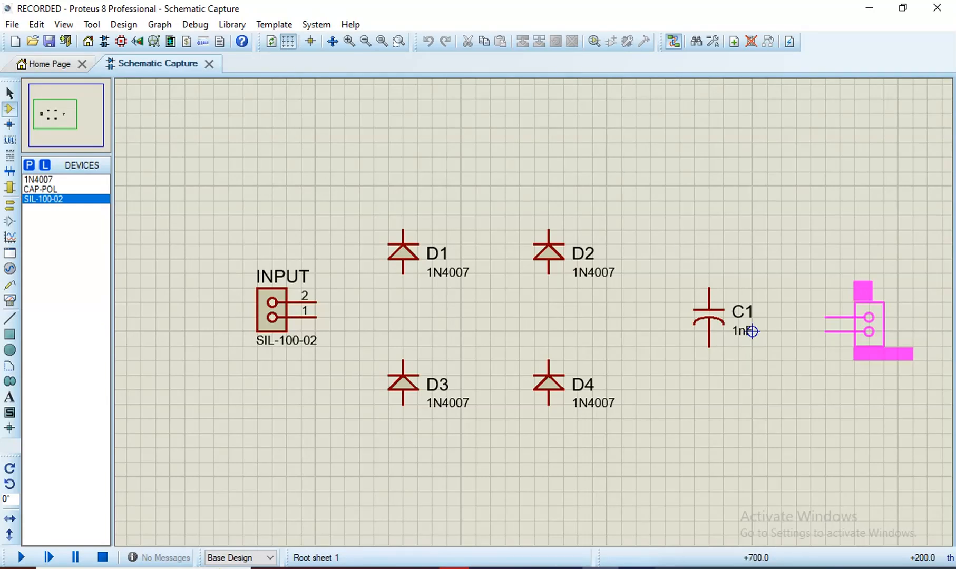
left_click(851, 289)
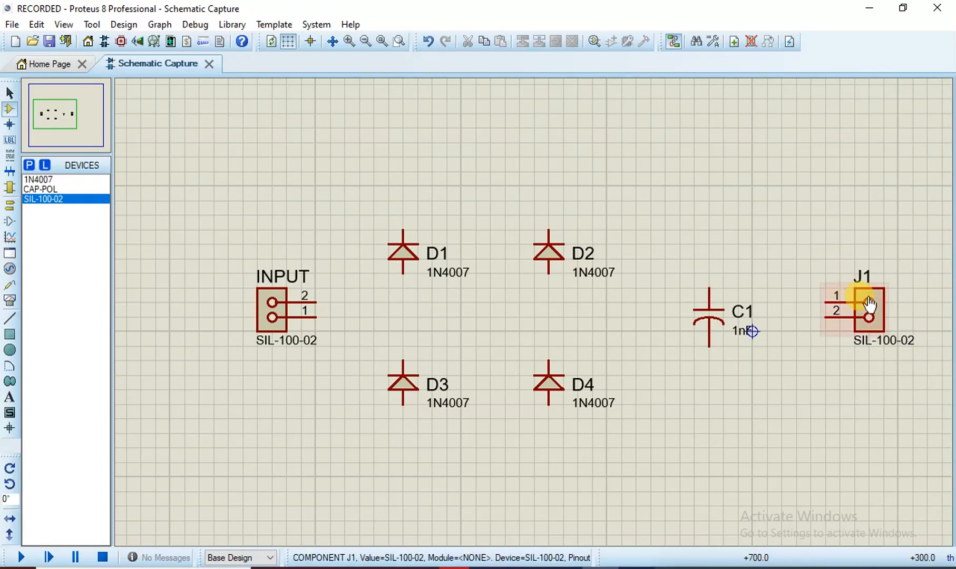
right_click(870, 296)
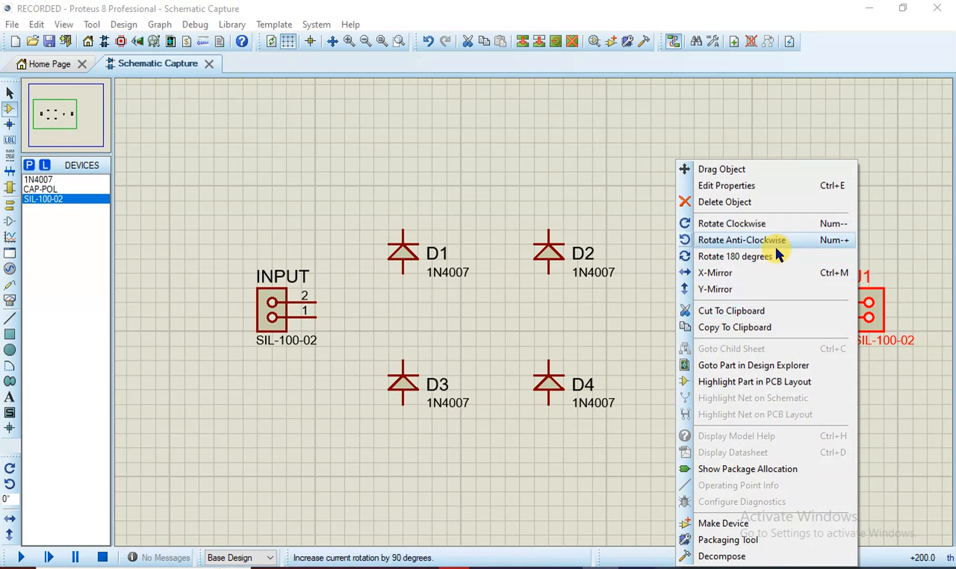
left_click(776, 251)
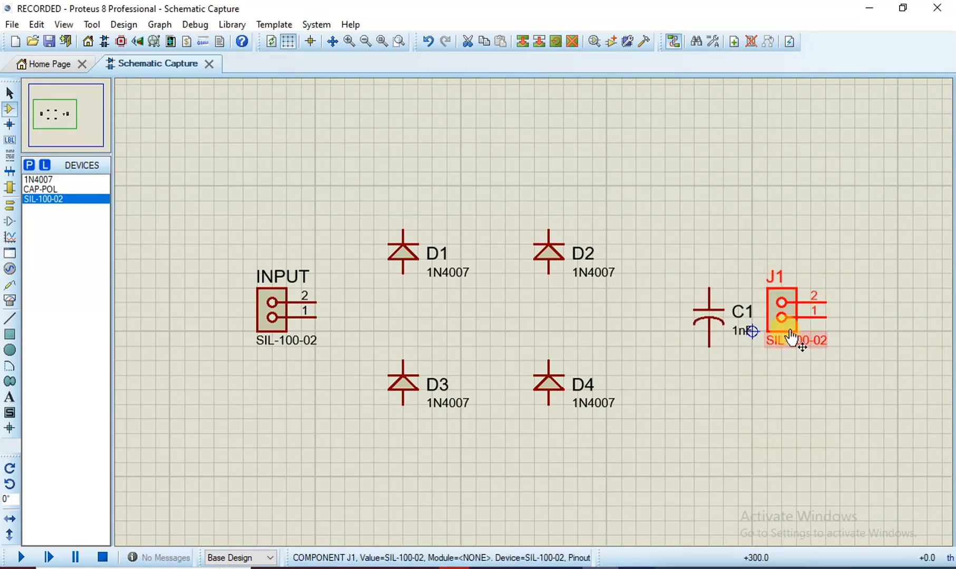
left_click_drag(782, 316, 829, 318)
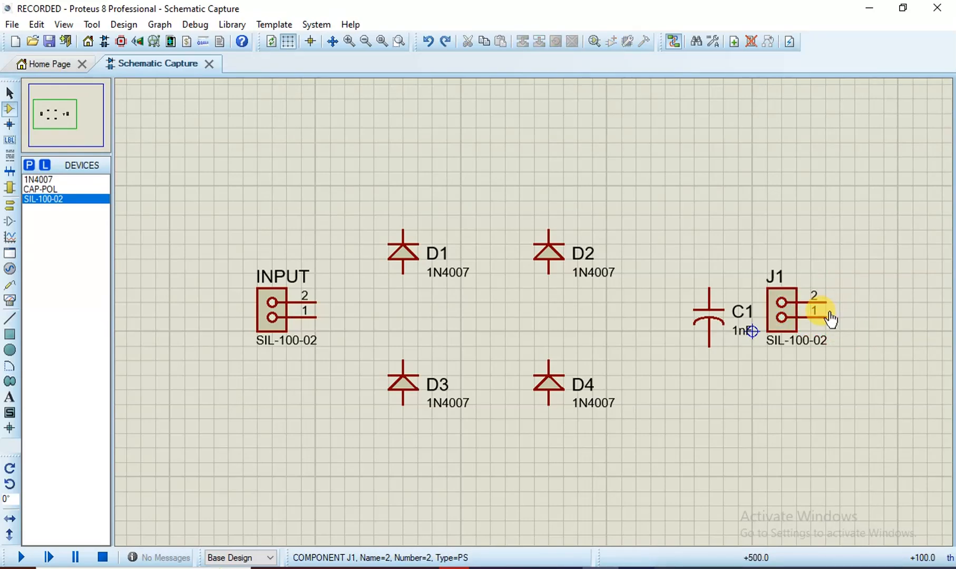
key("ctrl+z")
Set the new connector's Part Reference to OUTPUT
double_click(832, 305)
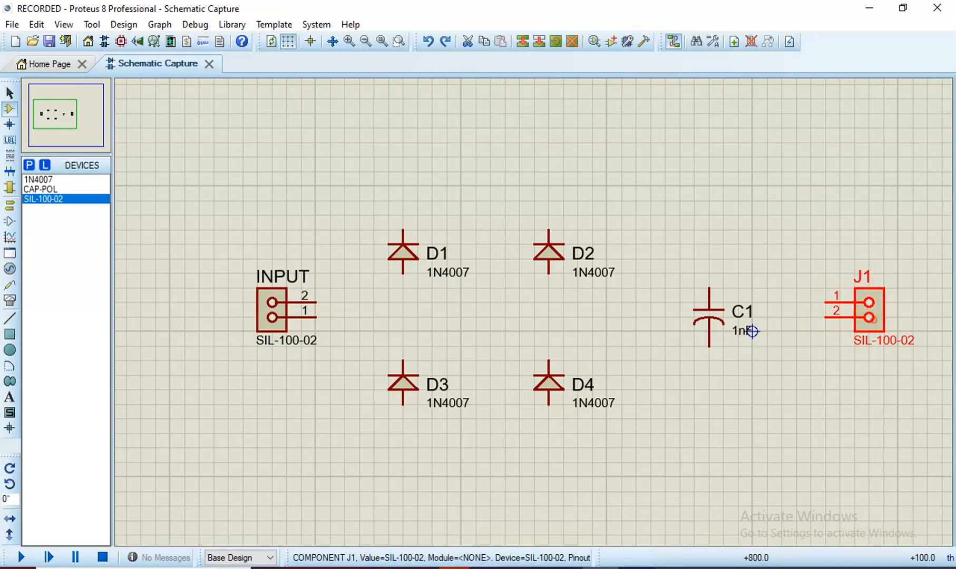
type("OU")
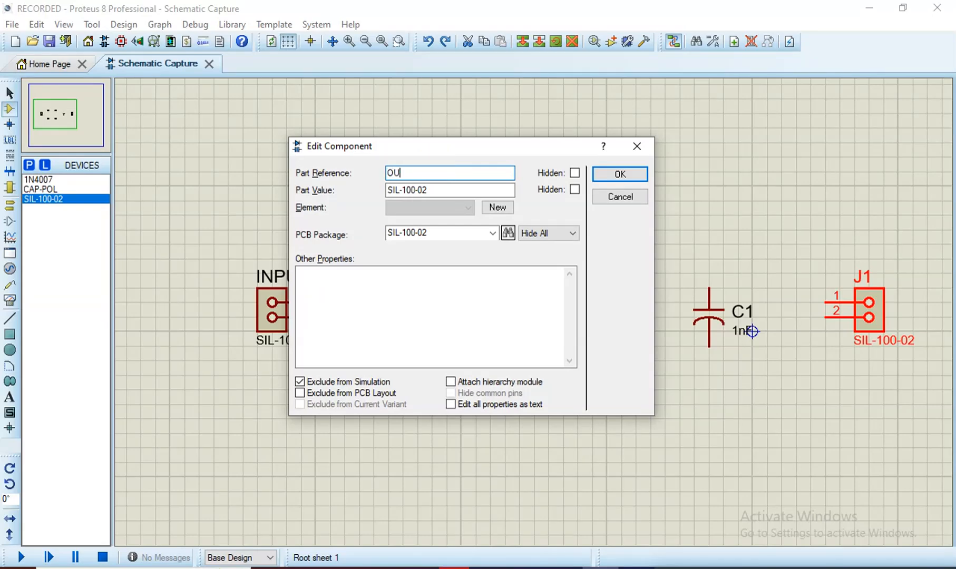
type("TPUT")
key("Return")
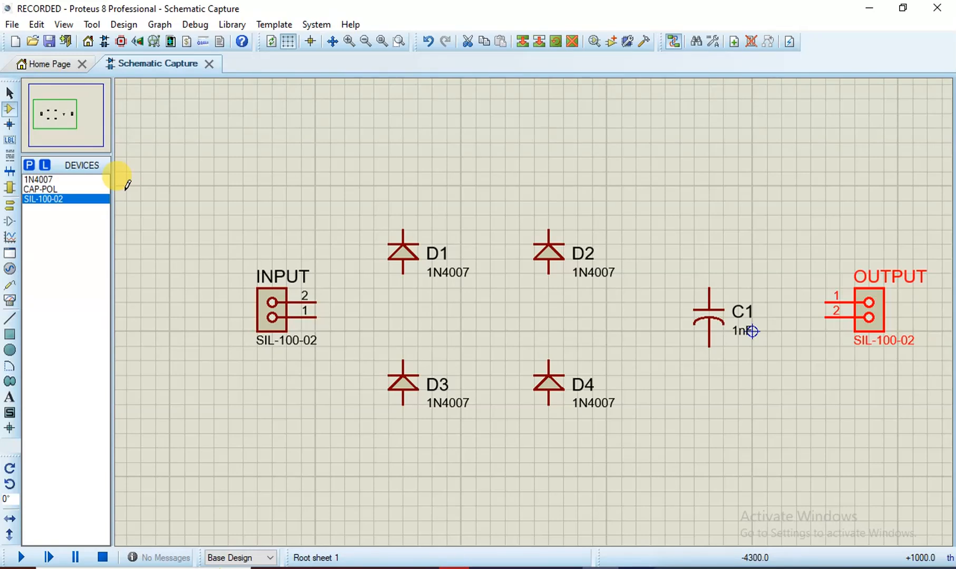
Wire INPUT pin 2 to the upper pins of D1 and D2
left_click(194, 226)
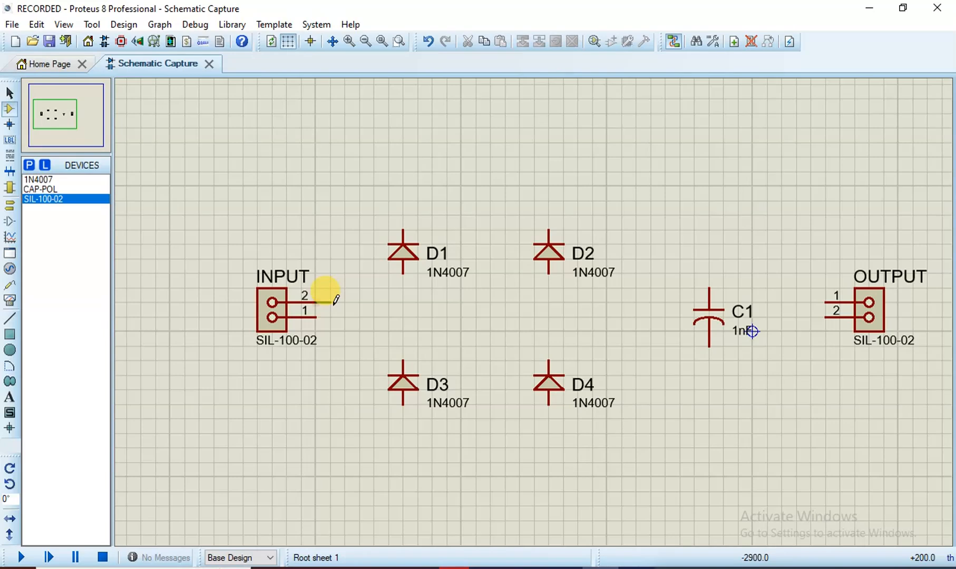
left_click(331, 301)
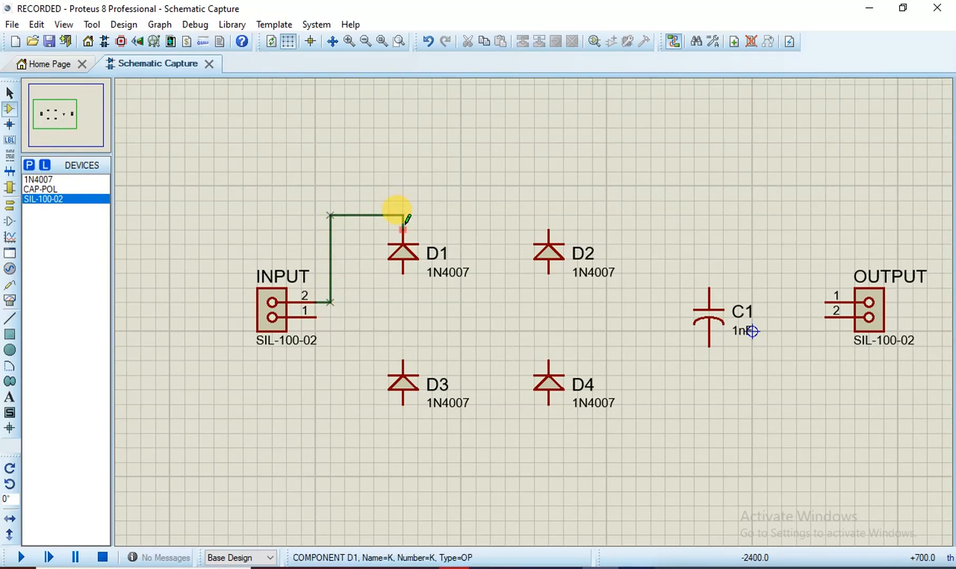
left_click(404, 216)
left_click(403, 215)
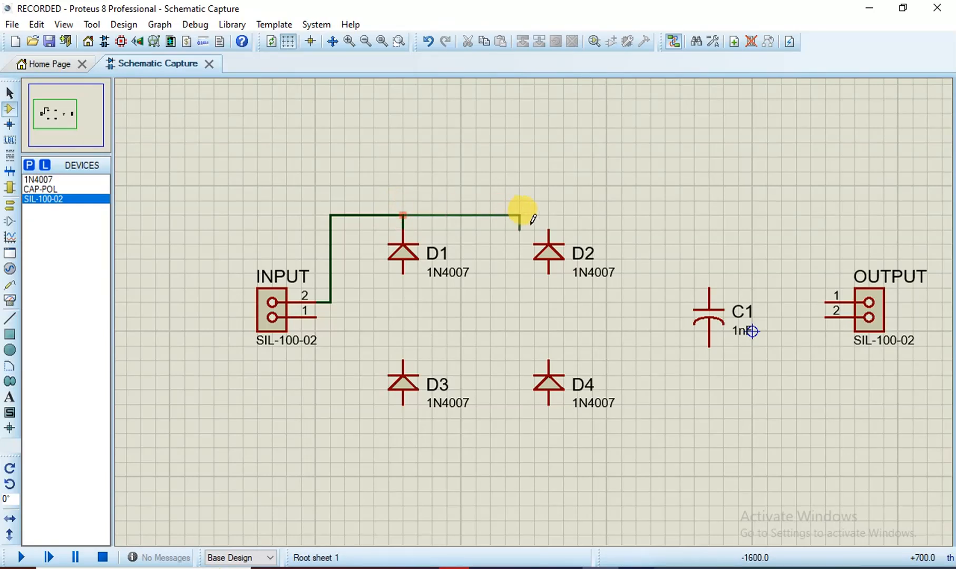
left_click(550, 223)
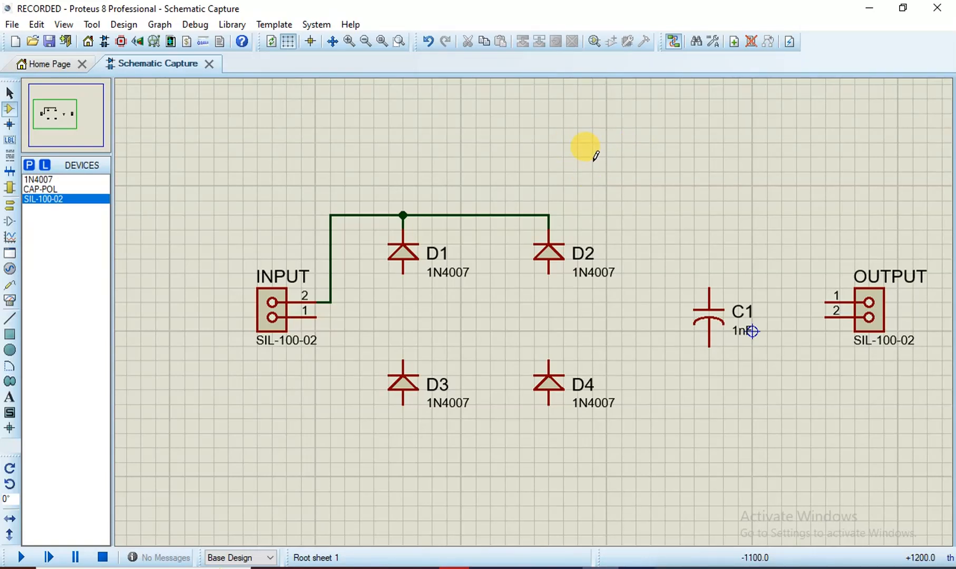
Wire INPUT pin 1 down and across to the lower pins of D3 and D4
left_click(330, 318)
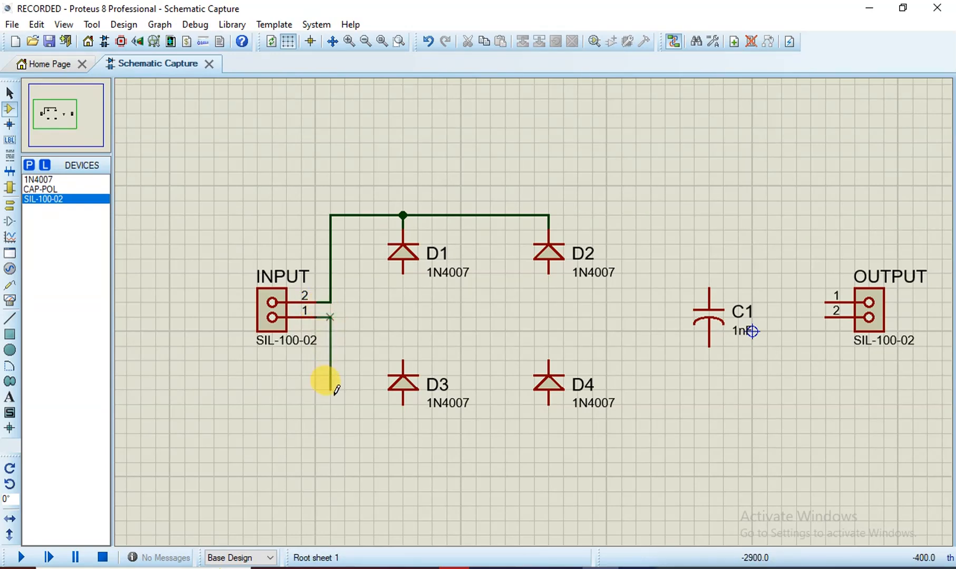
left_click(331, 419)
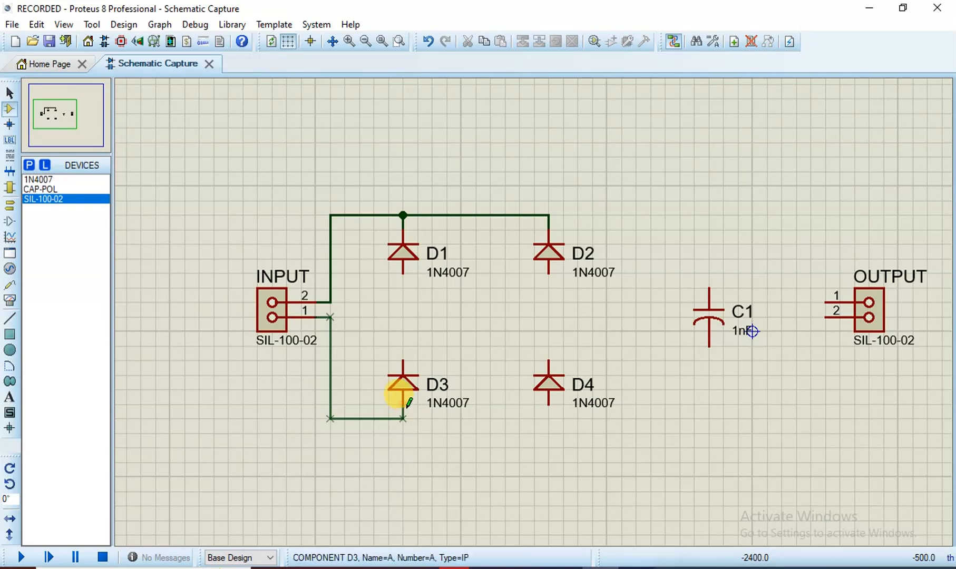
left_click(404, 417)
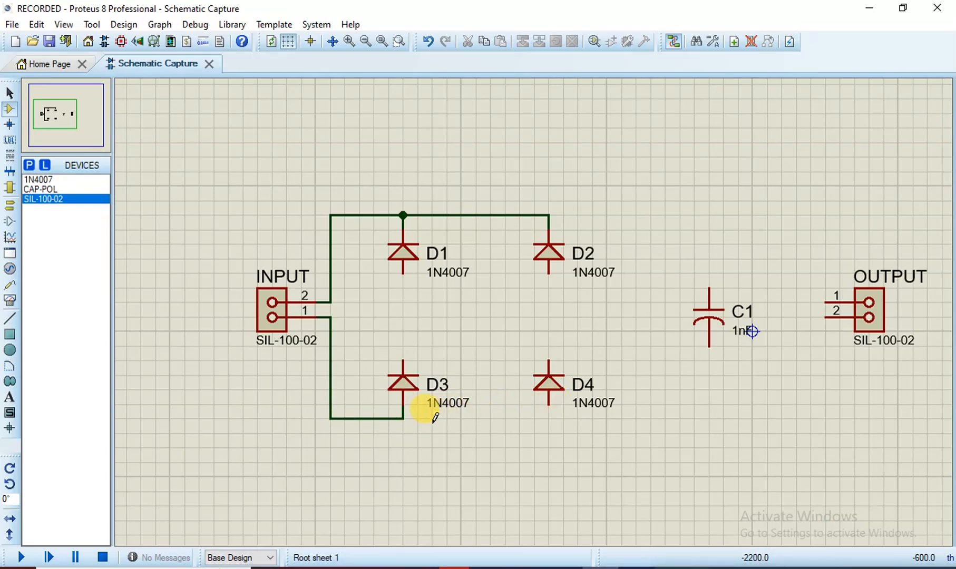
left_click(402, 419)
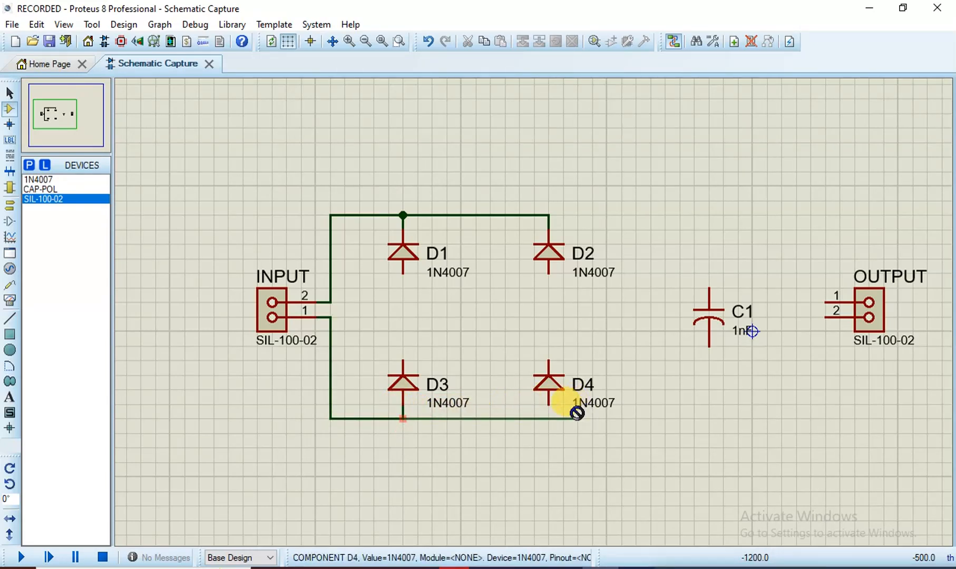
left_click(548, 404)
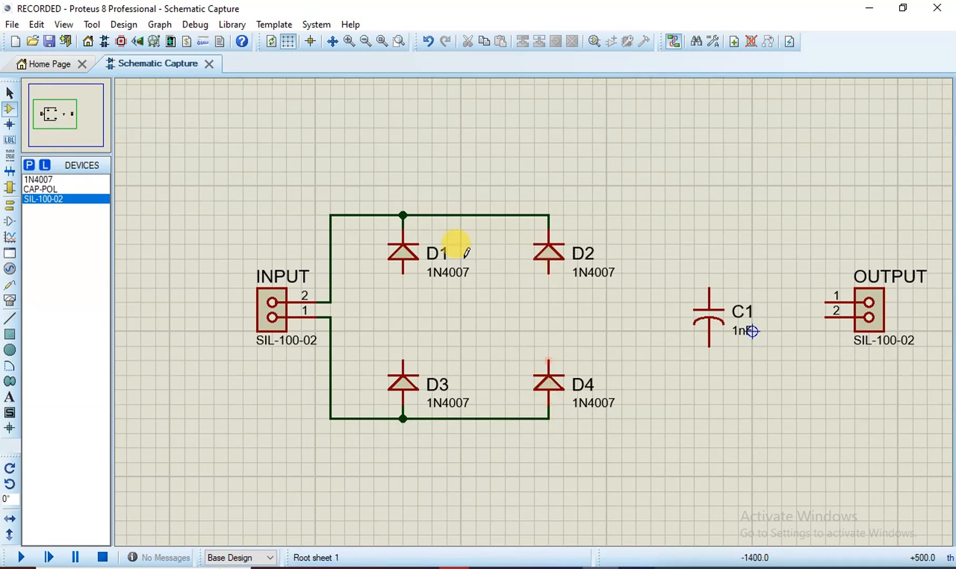
Link D3 up to D1 and D4 up to D2 with vertical wires
left_click(403, 361)
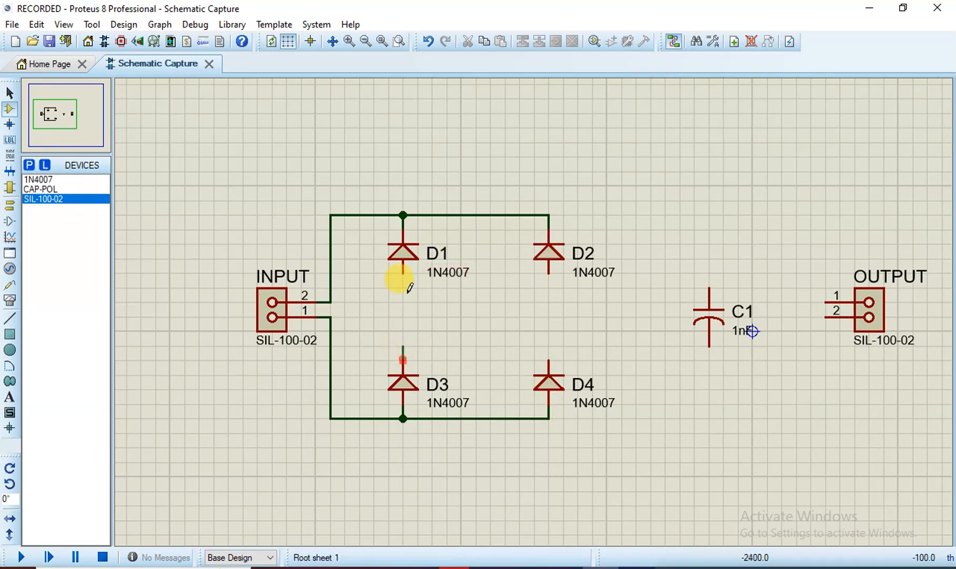
left_click(403, 273)
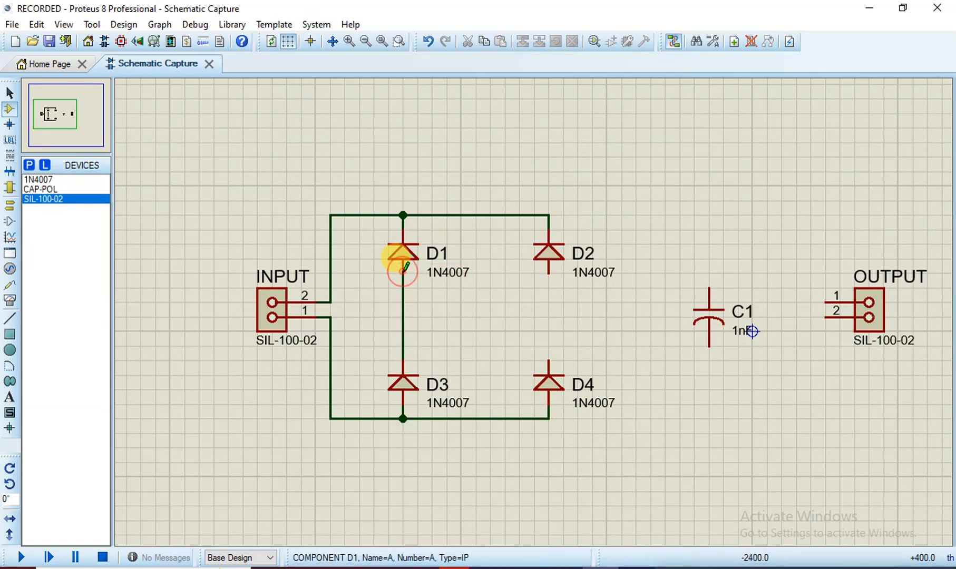
left_click(549, 361)
left_click(548, 272)
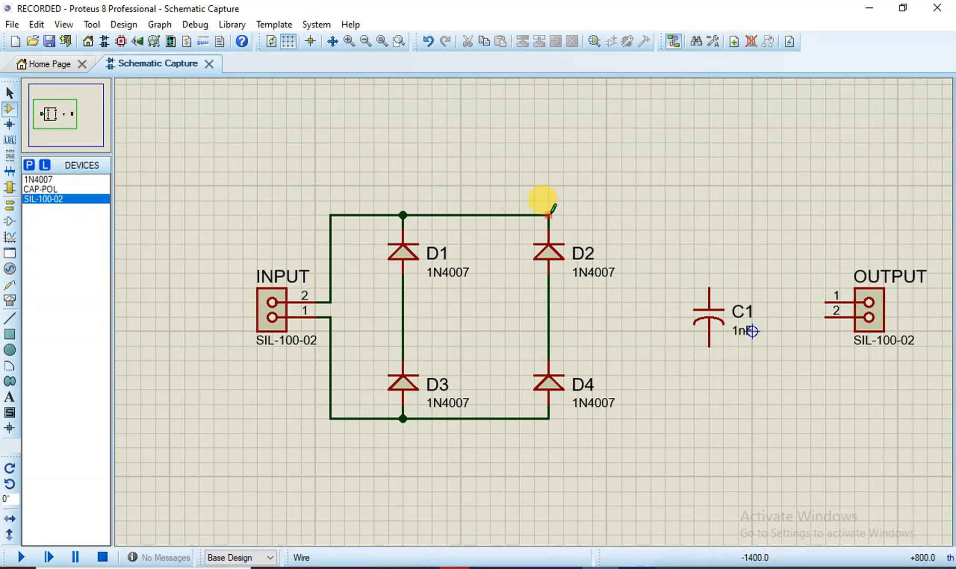
Branch the bridge's top and bottom wires to C1's upper and lower pins
left_click(519, 215)
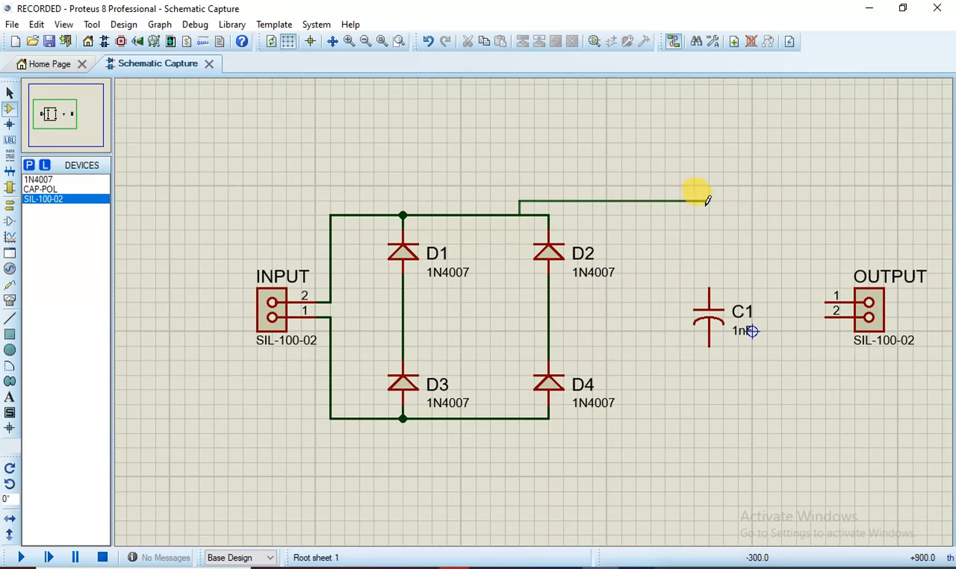
left_click(710, 285)
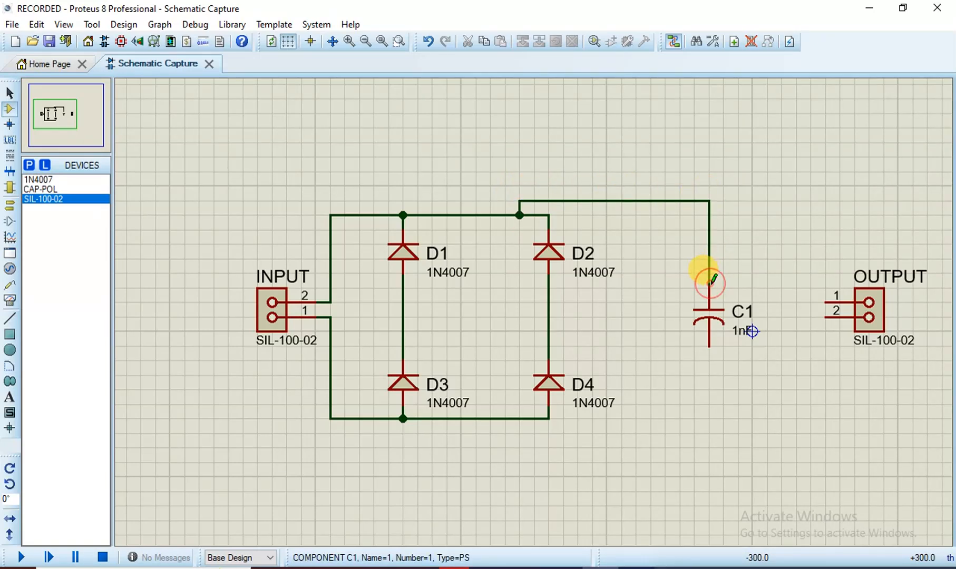
left_click(520, 418)
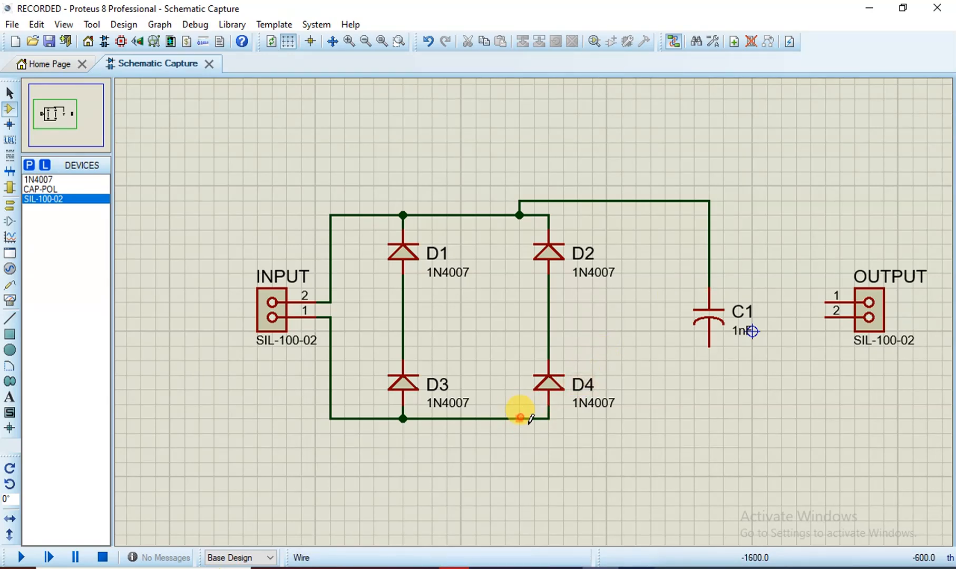
left_click(709, 346)
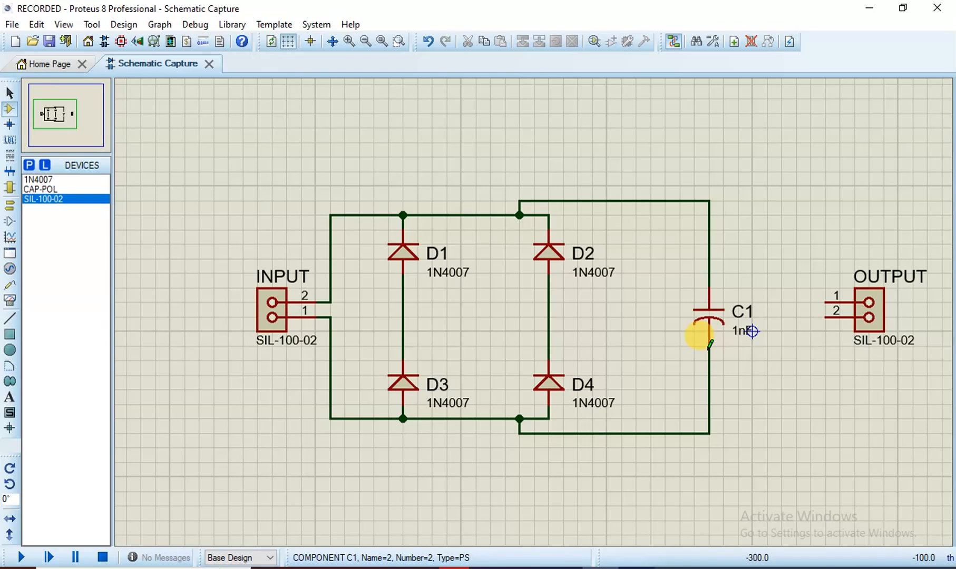
Connect C1's upper wire to OUTPUT pin 1 and its lower wire to OUTPUT pin 2
left_click(709, 201)
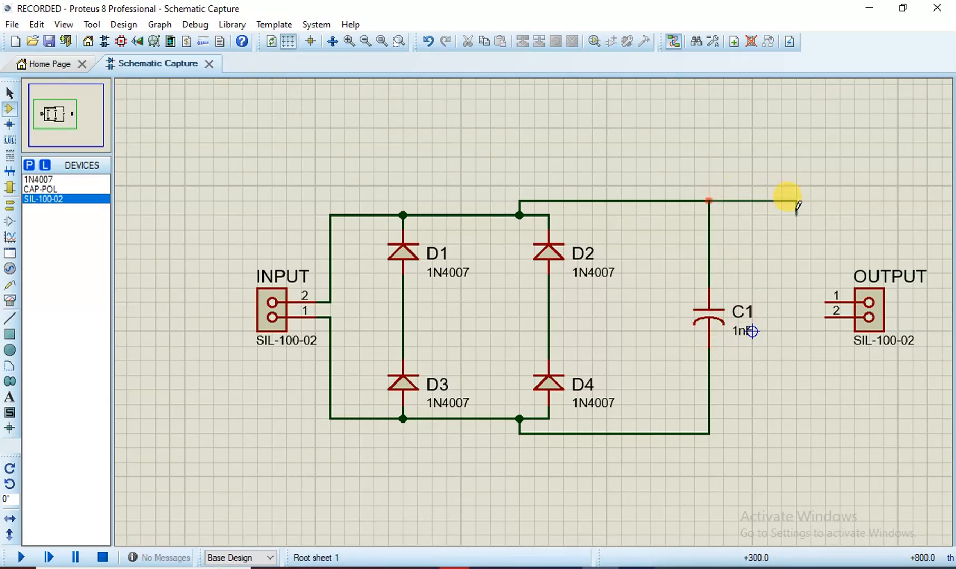
left_click(823, 302)
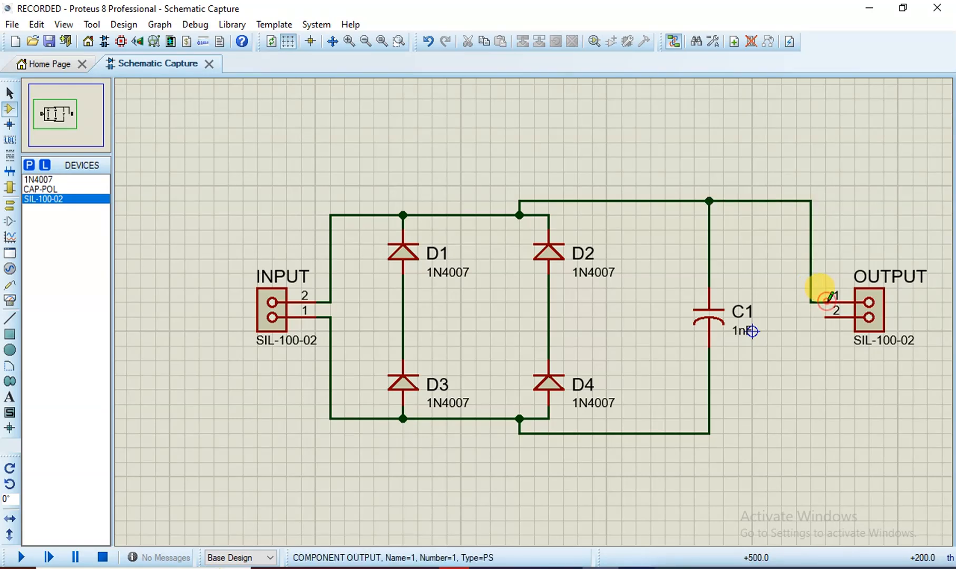
left_click(709, 433)
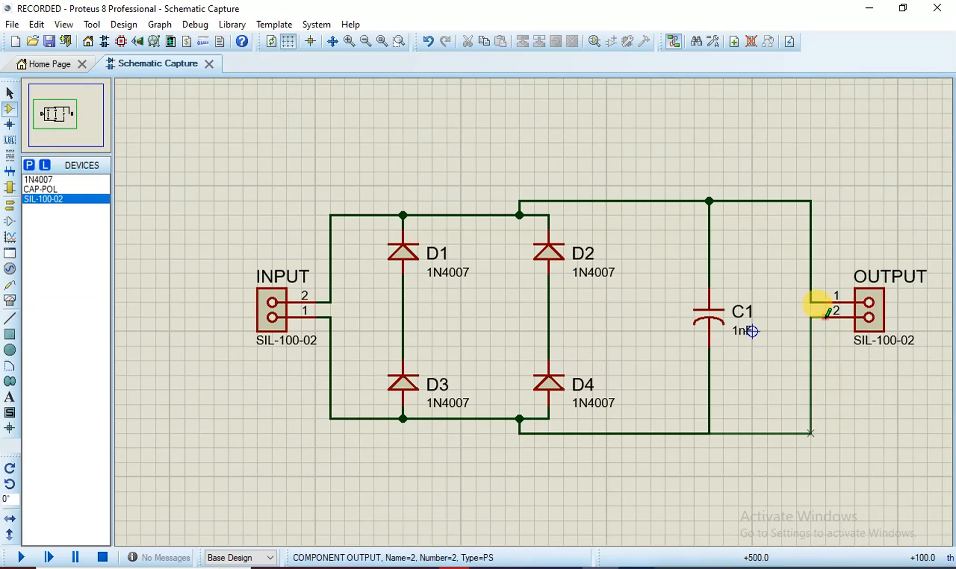
left_click(826, 316)
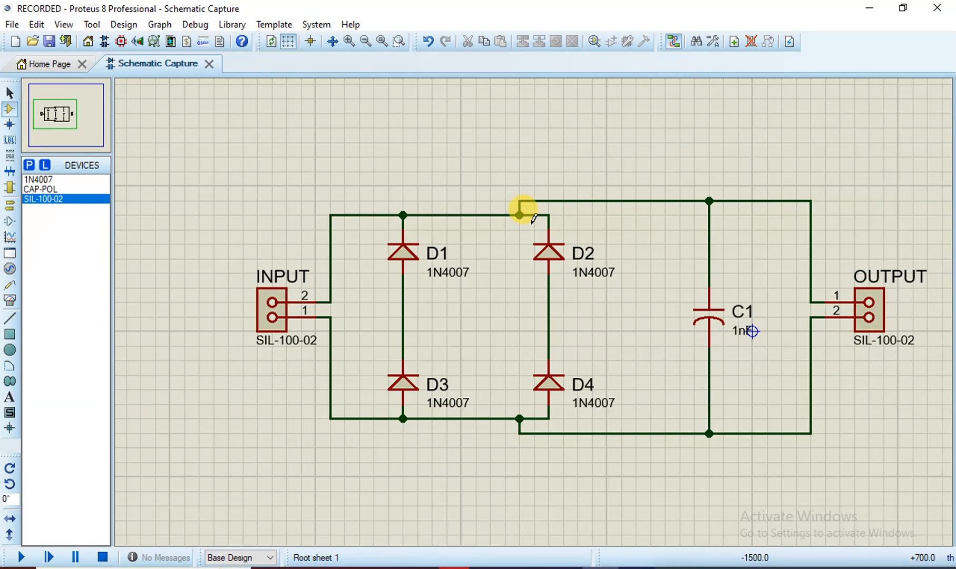
Save the project with File > Save Project
left_click(11, 24)
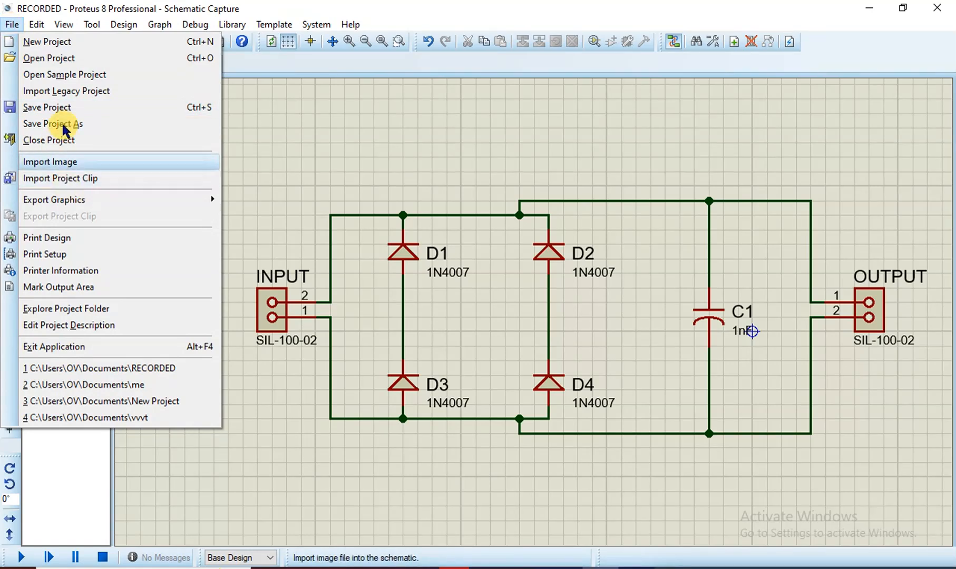
left_click(58, 107)
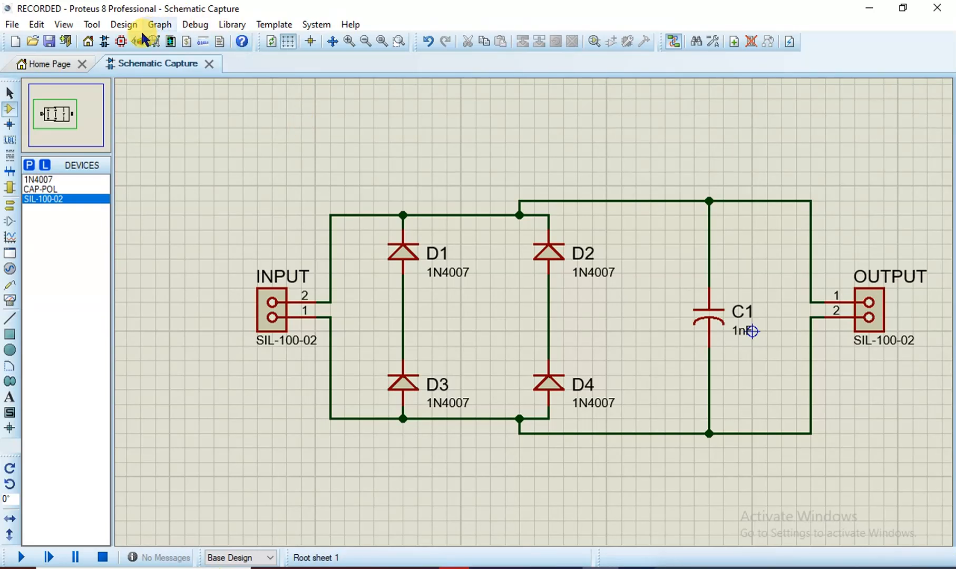
Open the PCB Layout and place the C1 footprint left of the origin
left_click(117, 47)
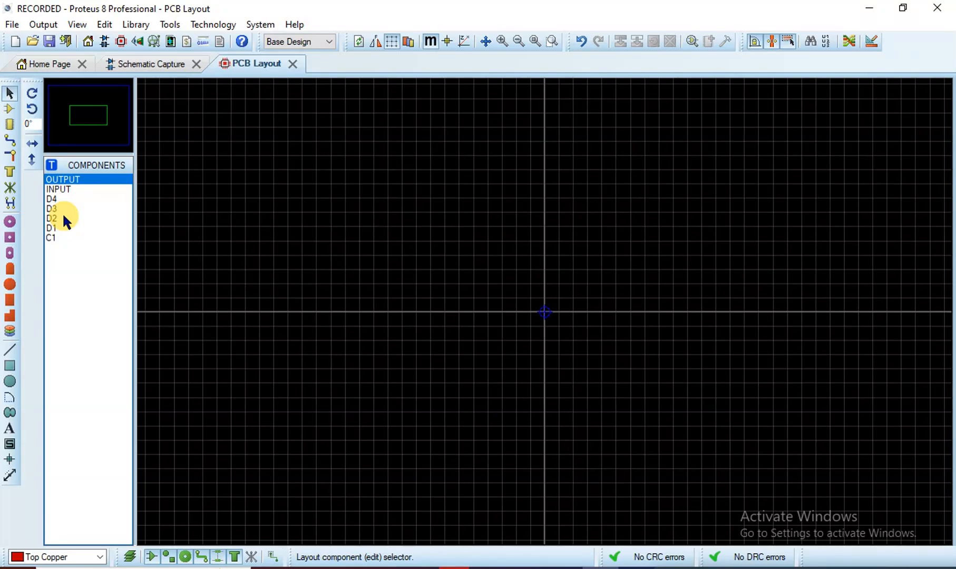
left_click(61, 188)
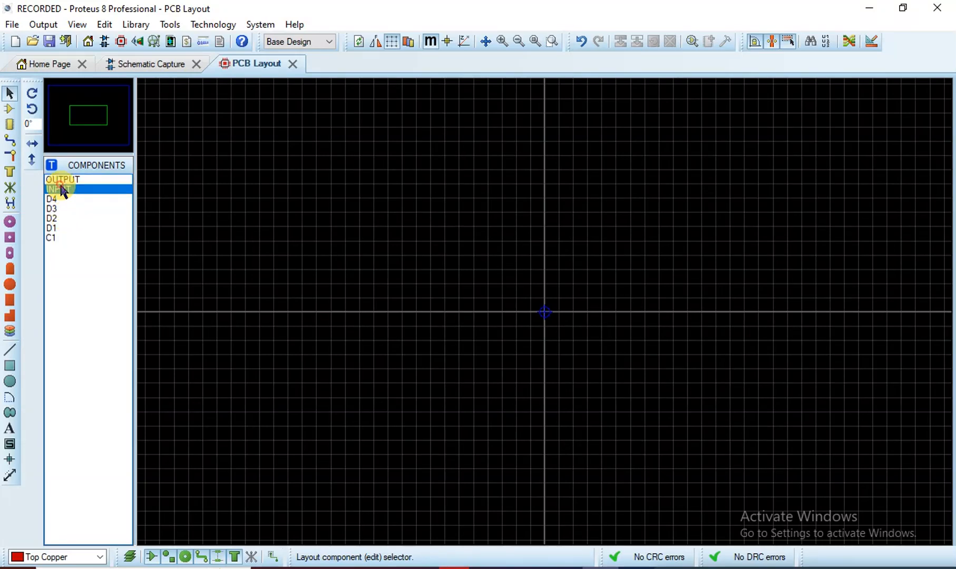
left_click(8, 109)
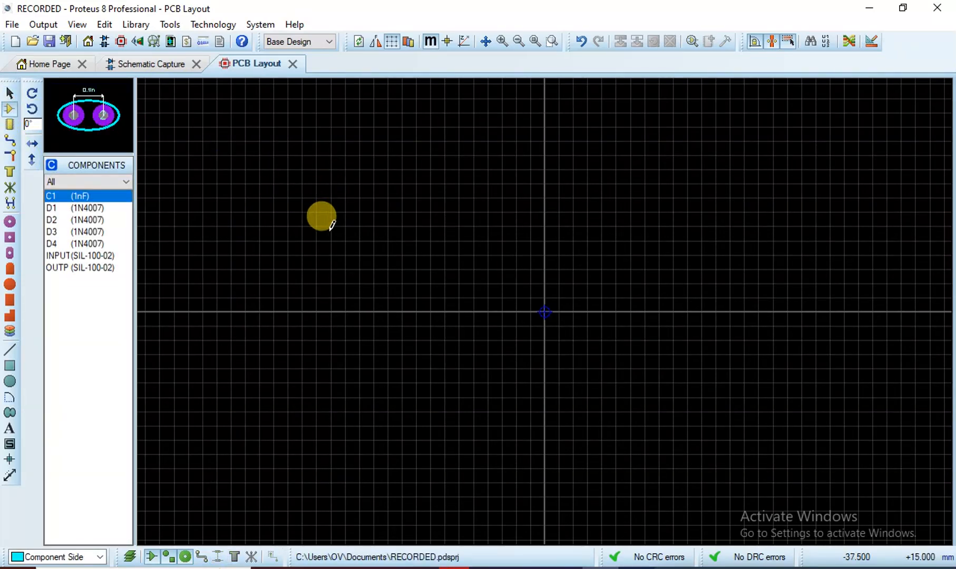
left_click(447, 289)
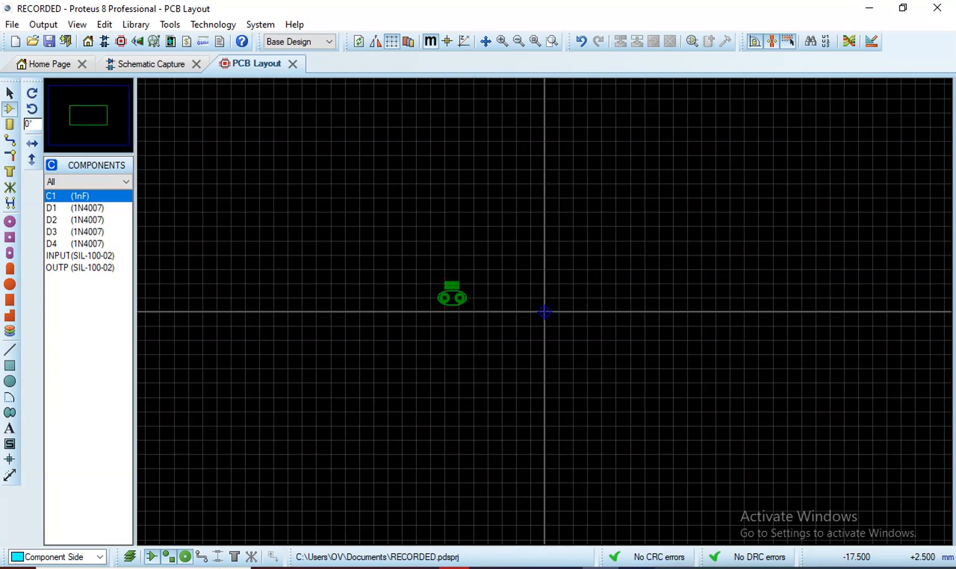
left_click(447, 299)
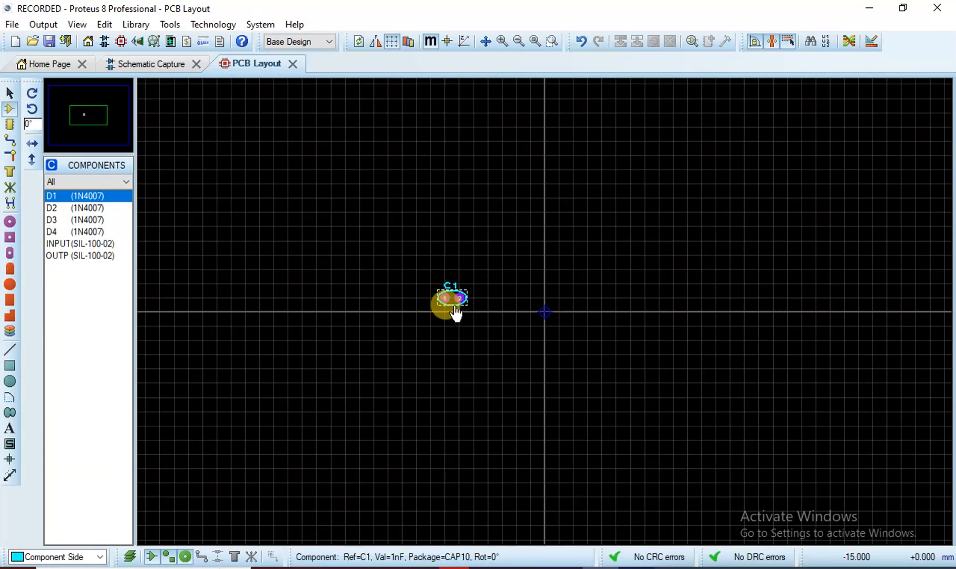
Undo the C1 placement, confirming the undo of the previous schematic action
left_click(457, 300)
key("ctrl+z")
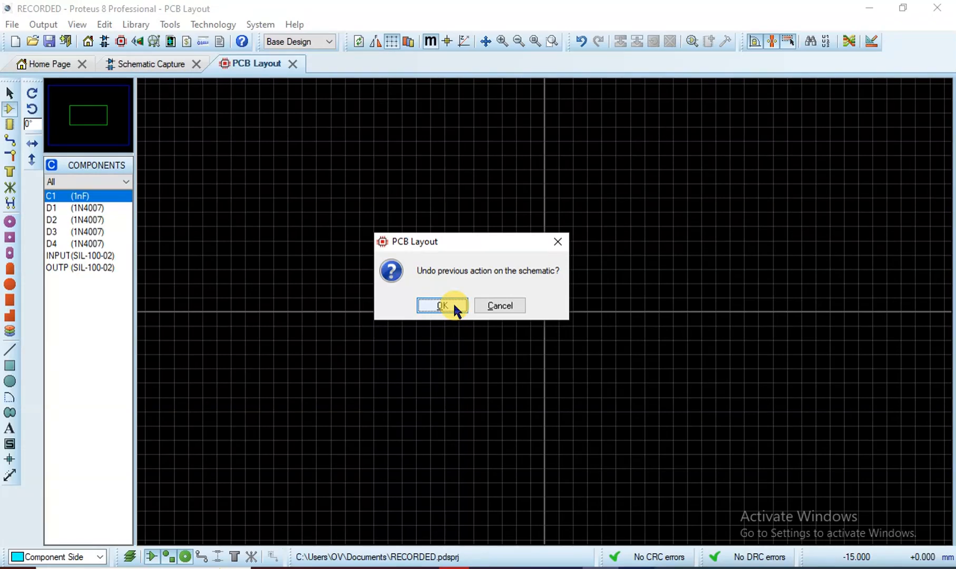
left_click(454, 307)
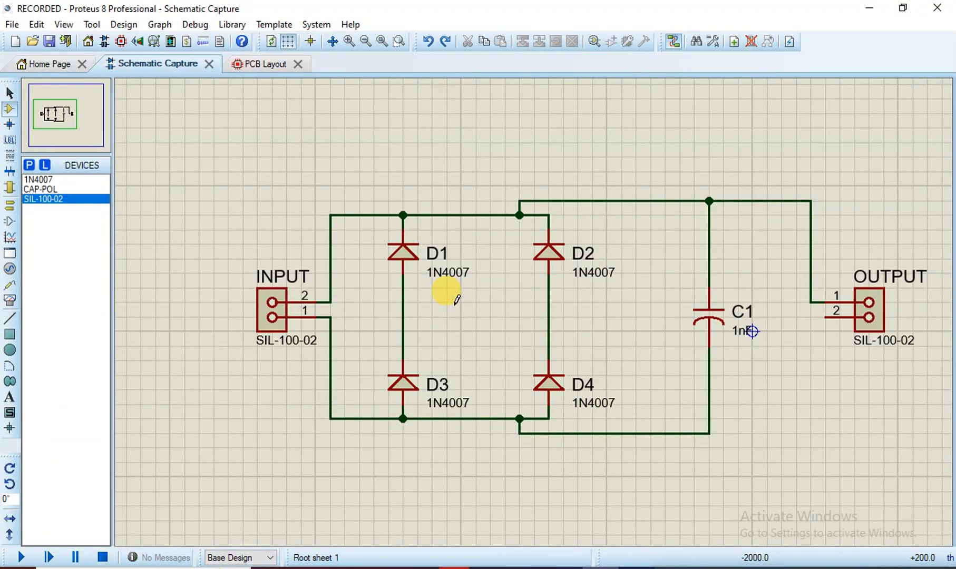
Rewire OUTPUT pin 2 to the bottom rail, save the project, and go to PCB Layout
left_click(820, 315)
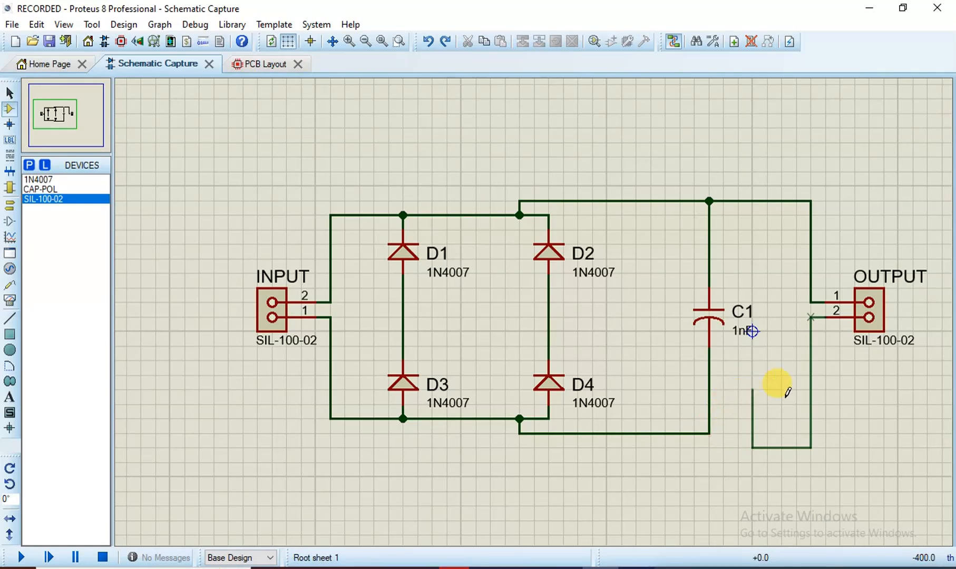
left_click(710, 432)
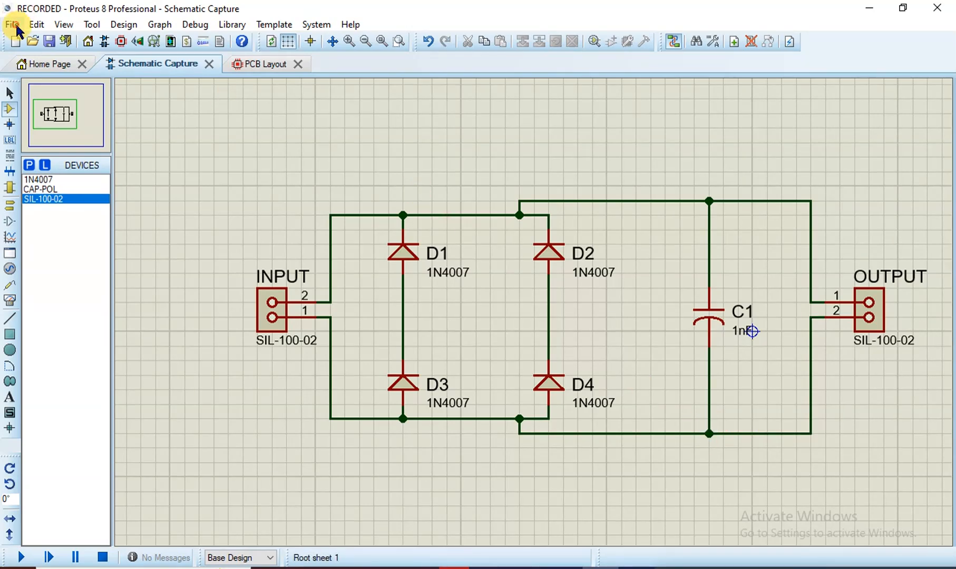
left_click(16, 26)
left_click(18, 106)
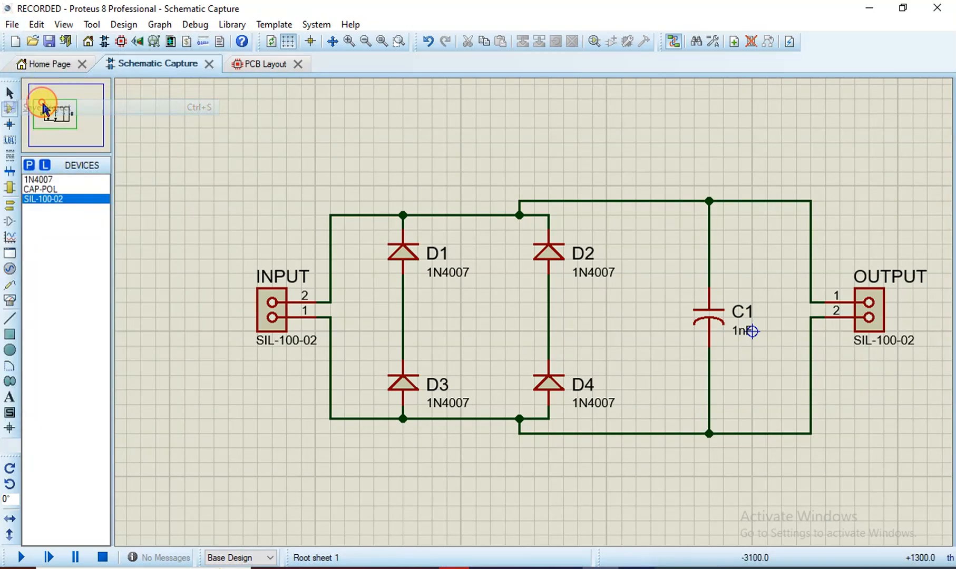
left_click(279, 66)
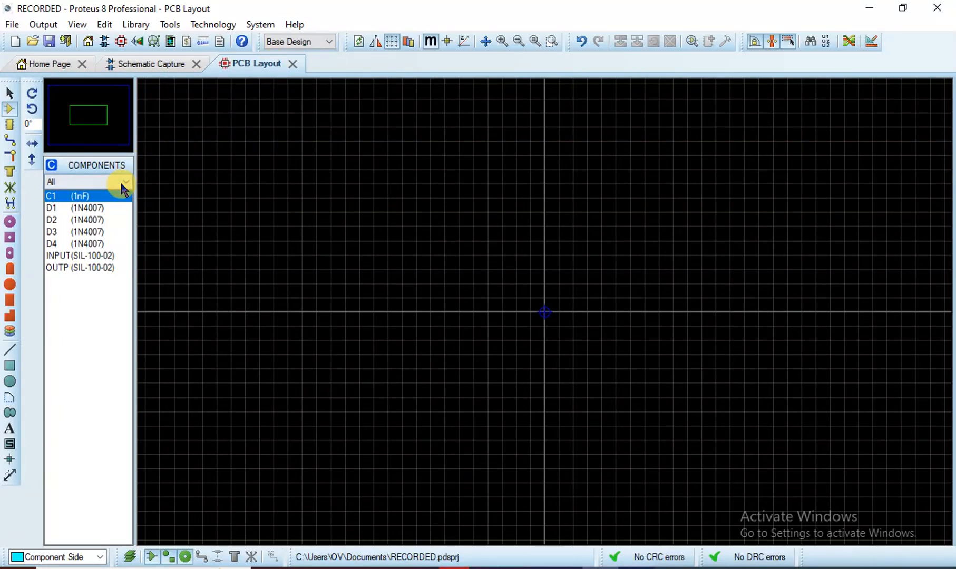
Place the INPUT connector footprint left of the board origin
left_click(86, 267)
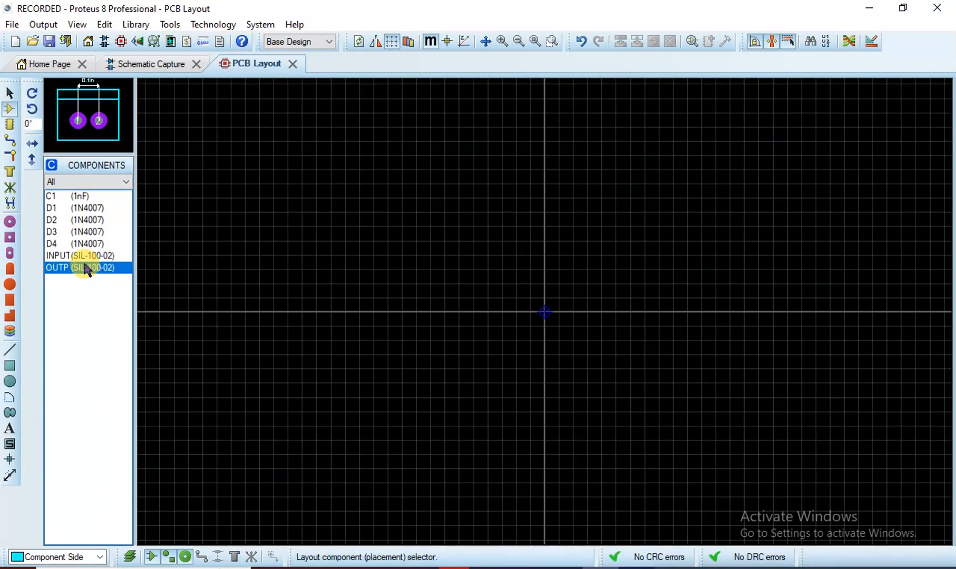
left_click(87, 257)
left_click(420, 265)
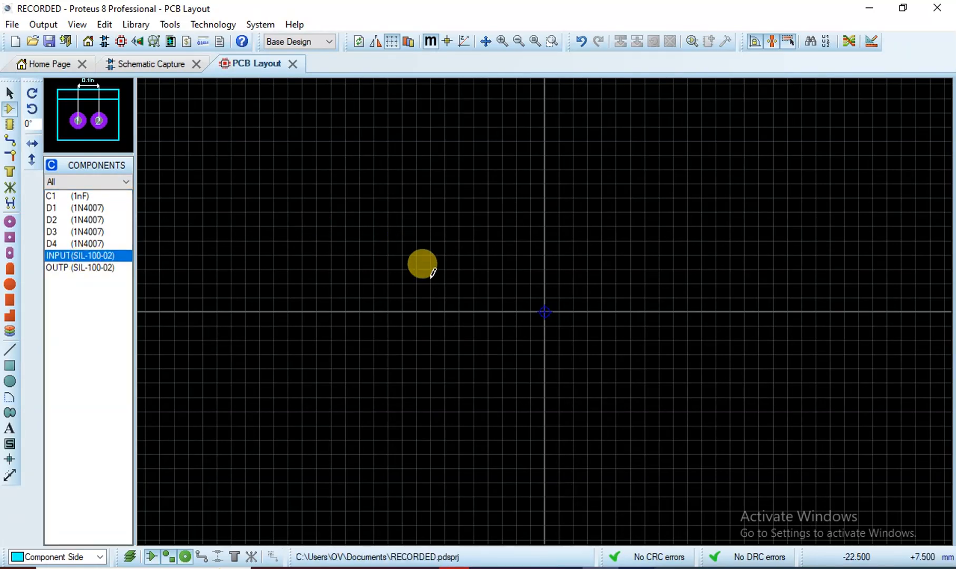
left_click(412, 290)
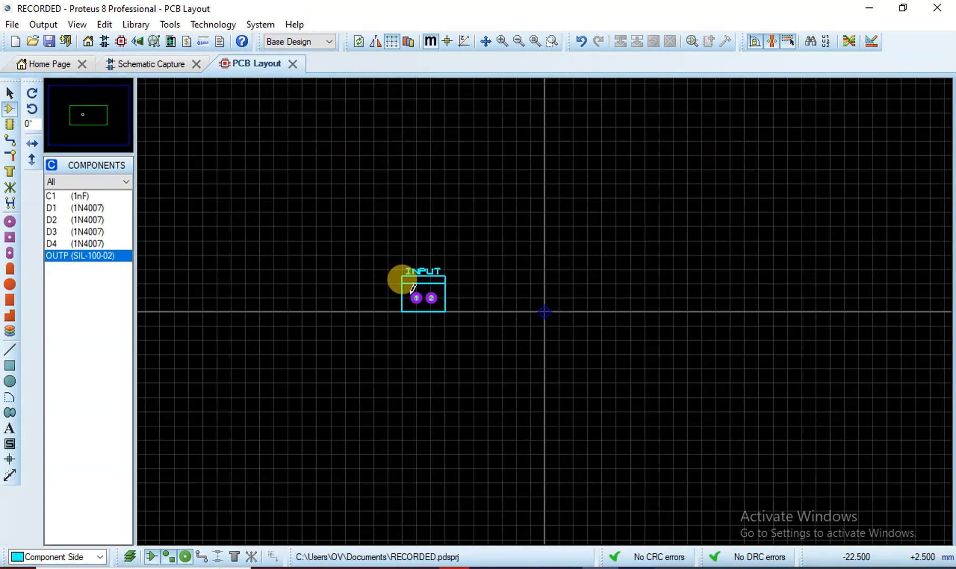
Place D1 above right of INPUT, D2 below D1, and D3 right of D1
left_click(73, 210)
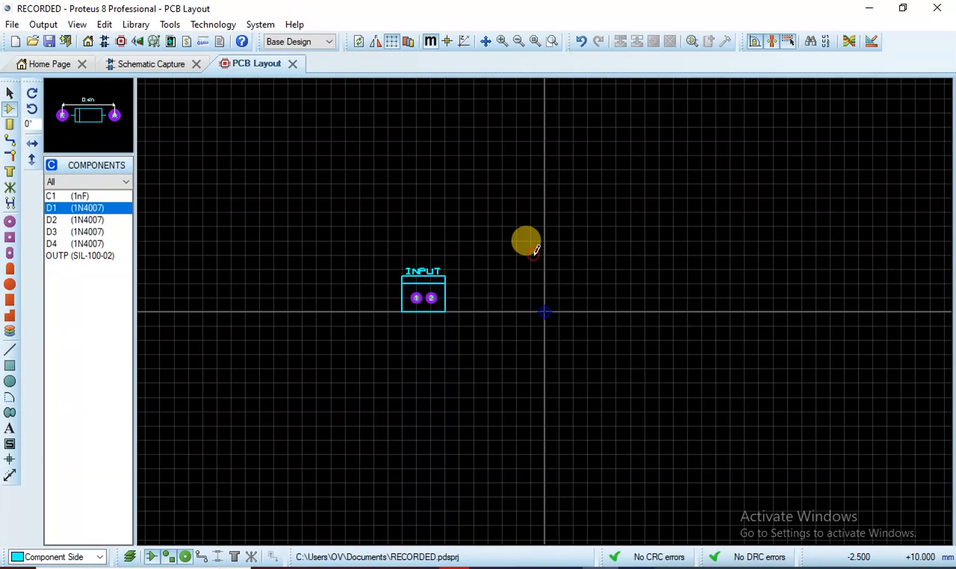
left_click(534, 252)
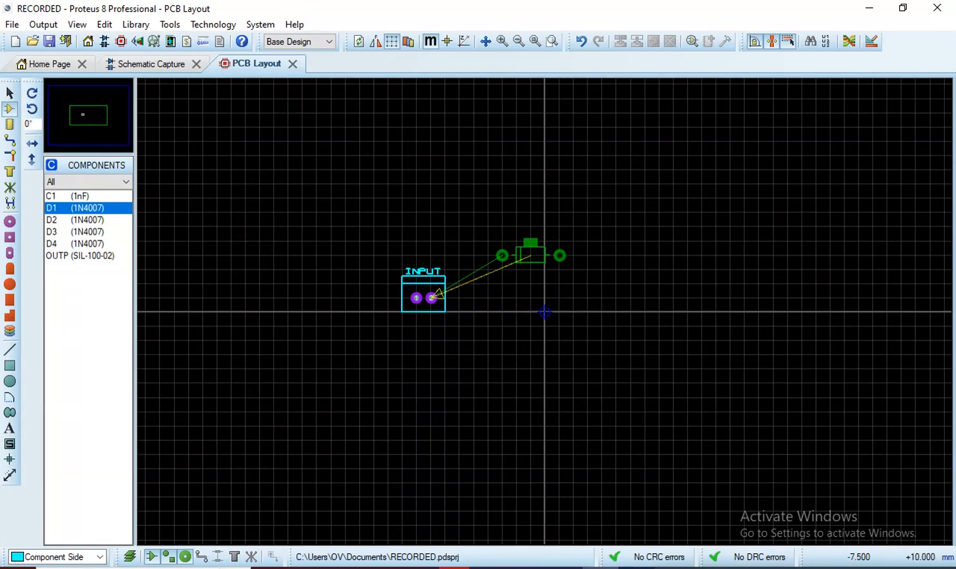
left_click(511, 244)
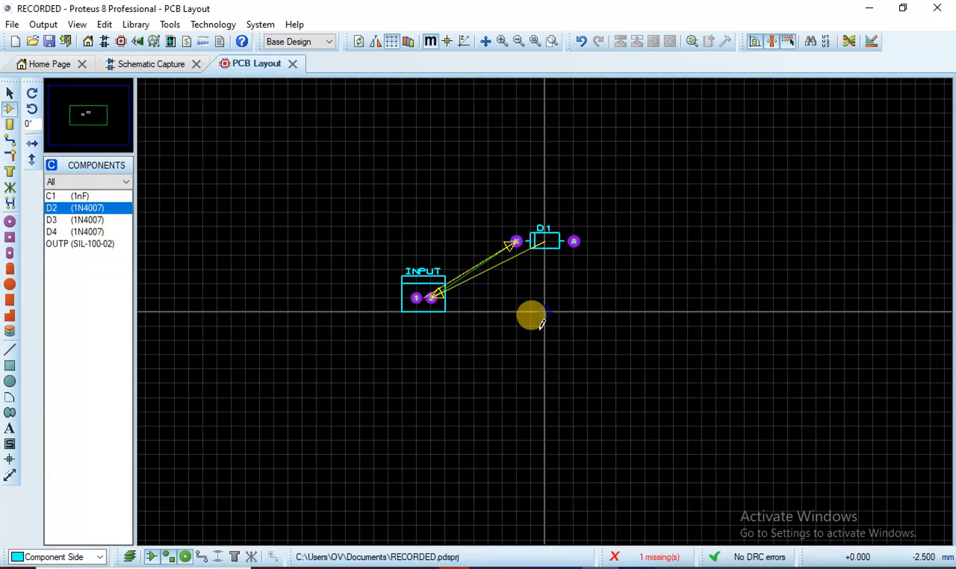
left_click(533, 316)
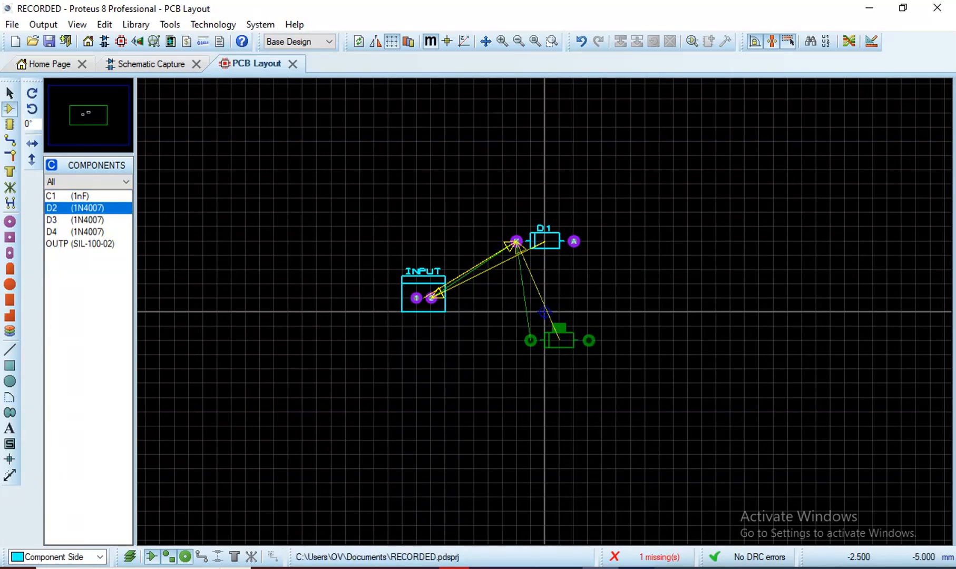
left_click(524, 333)
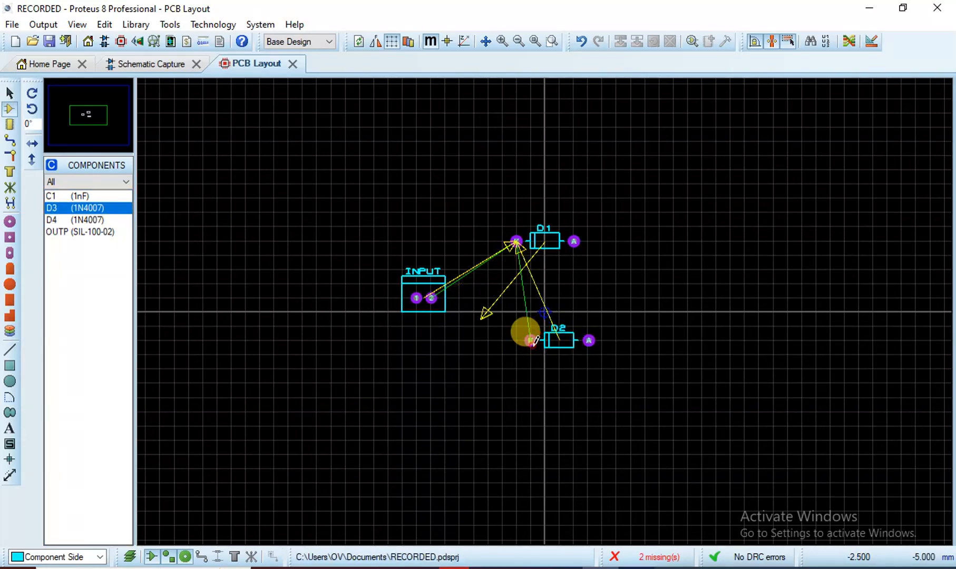
left_click(660, 230)
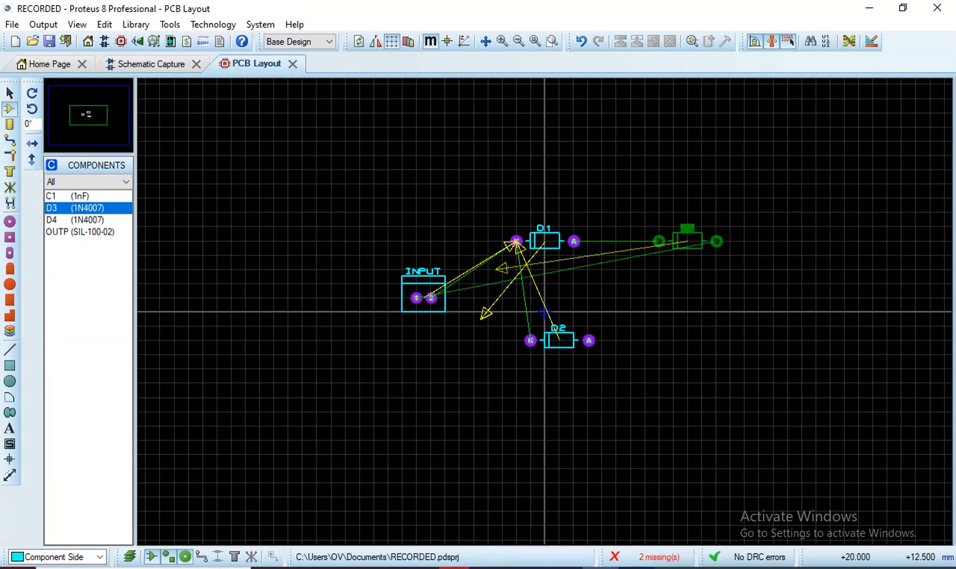
left_click(656, 229)
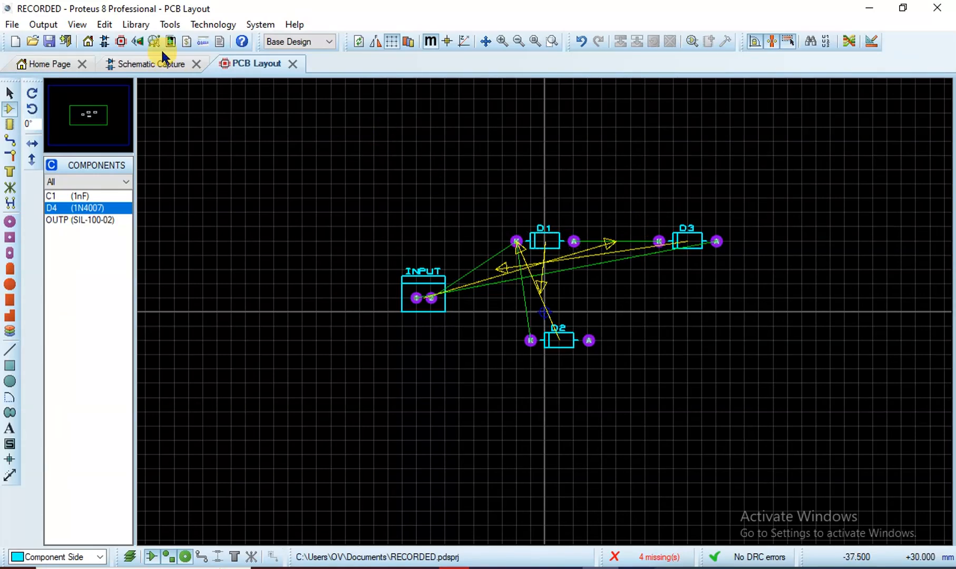
Check the schematic, then select the D2 footprint on the board for removal
left_click(142, 63)
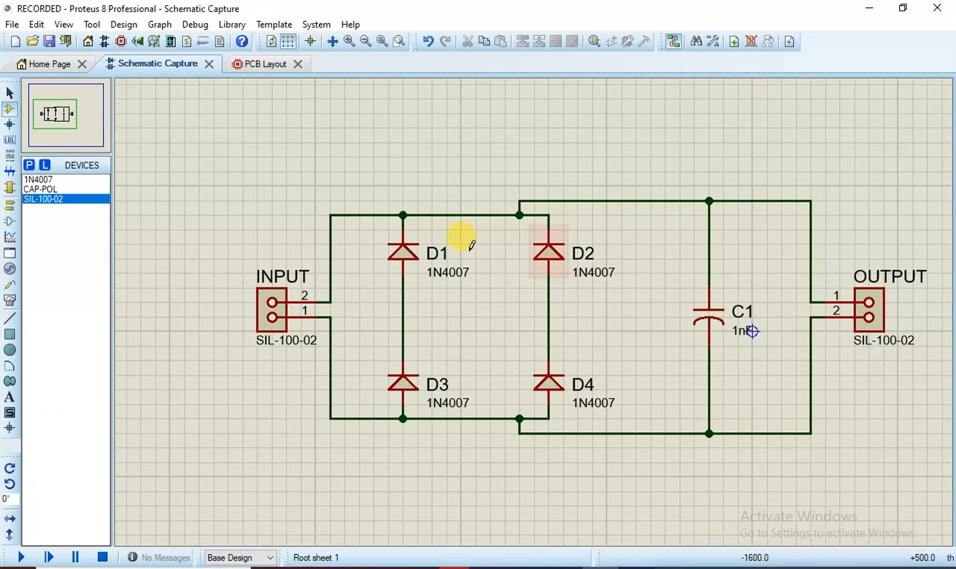
left_click(257, 66)
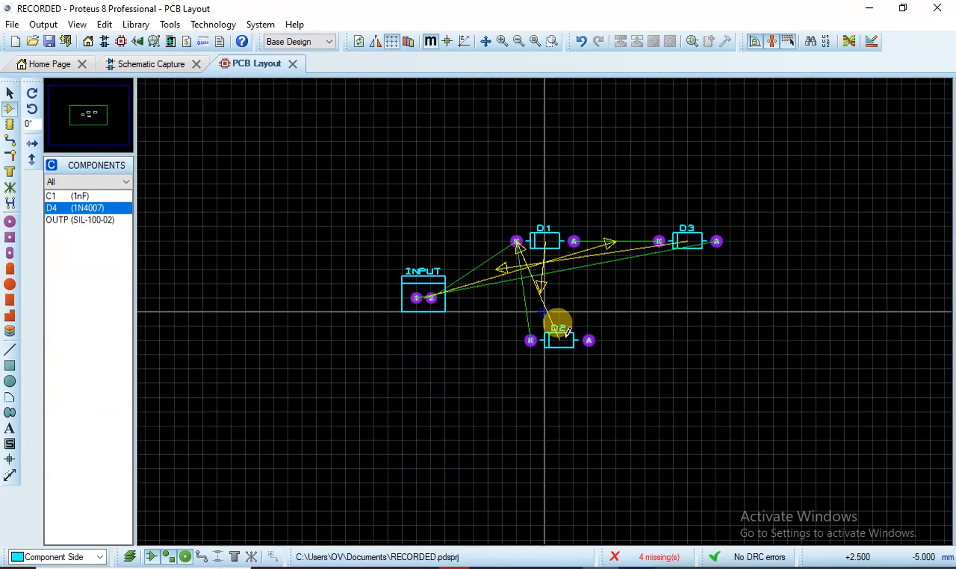
left_click(567, 337)
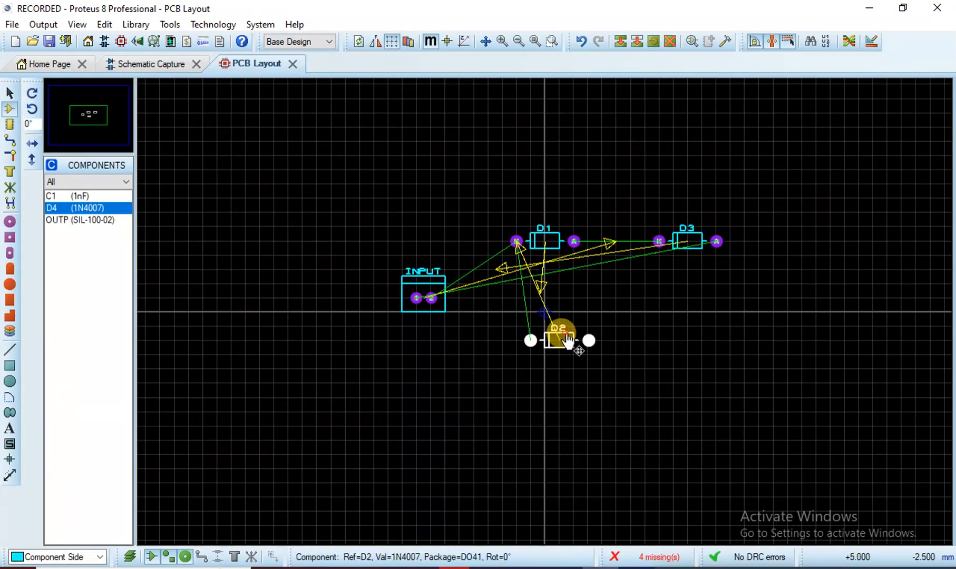
Delete the misplaced D2 and D3 footprints from the board
left_click(670, 41)
left_click(688, 229)
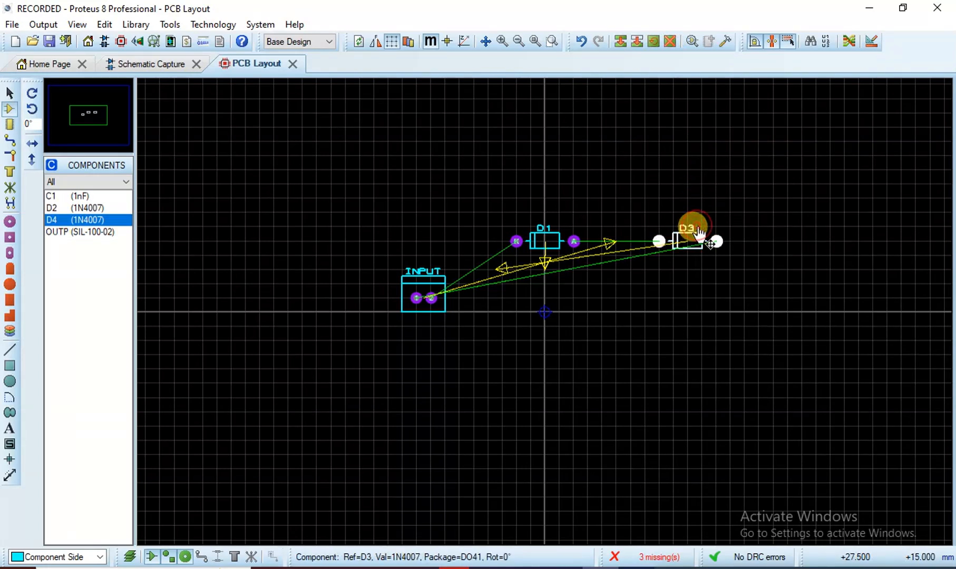
left_click(671, 41)
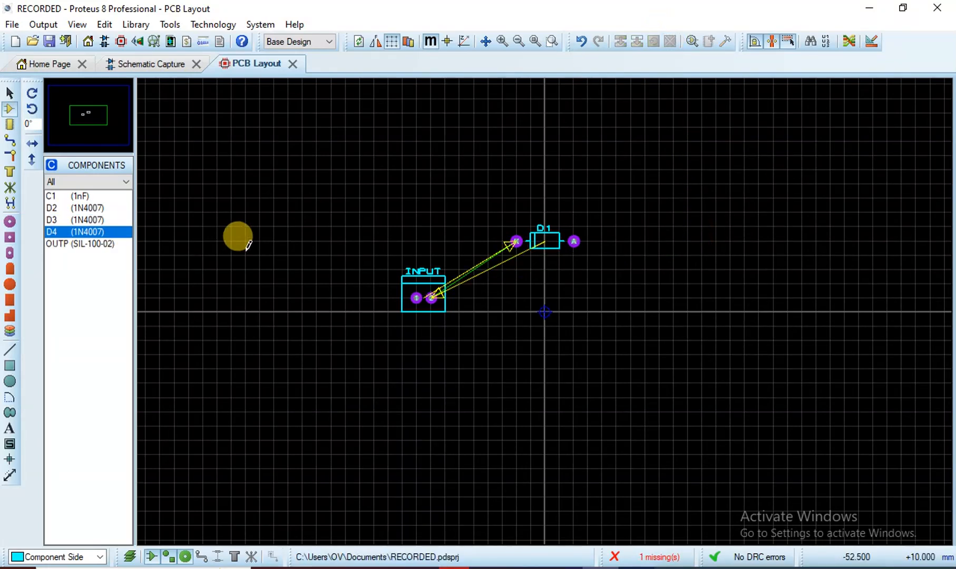
Place D2 right of D1, D3 below D1, and D4 right of D3
left_click(96, 208)
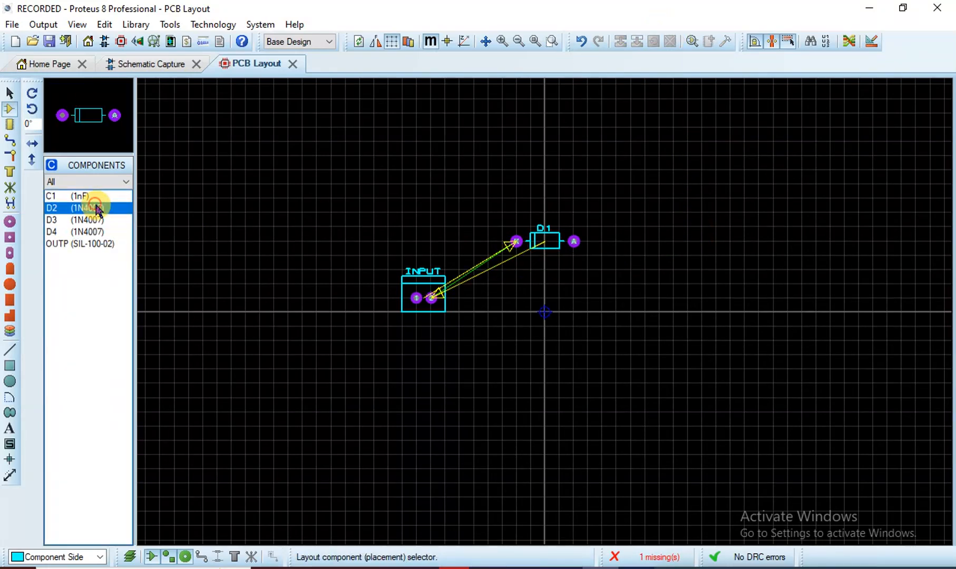
left_click(665, 238)
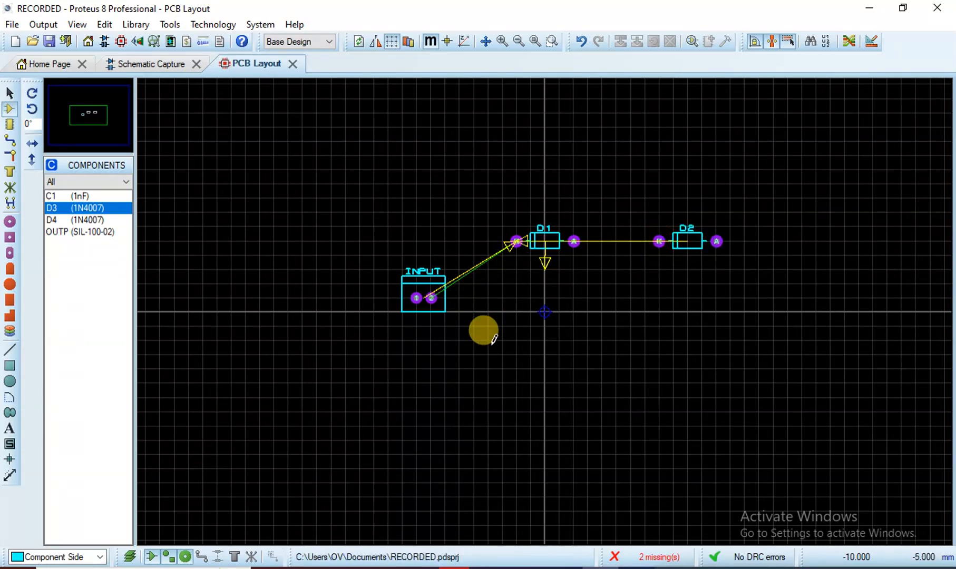
left_click(544, 355)
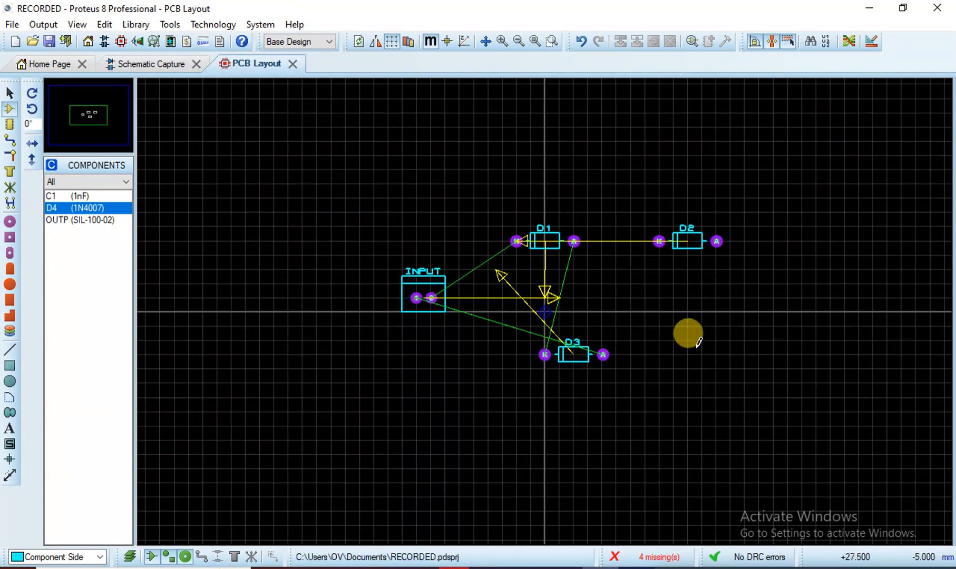
left_click(693, 346)
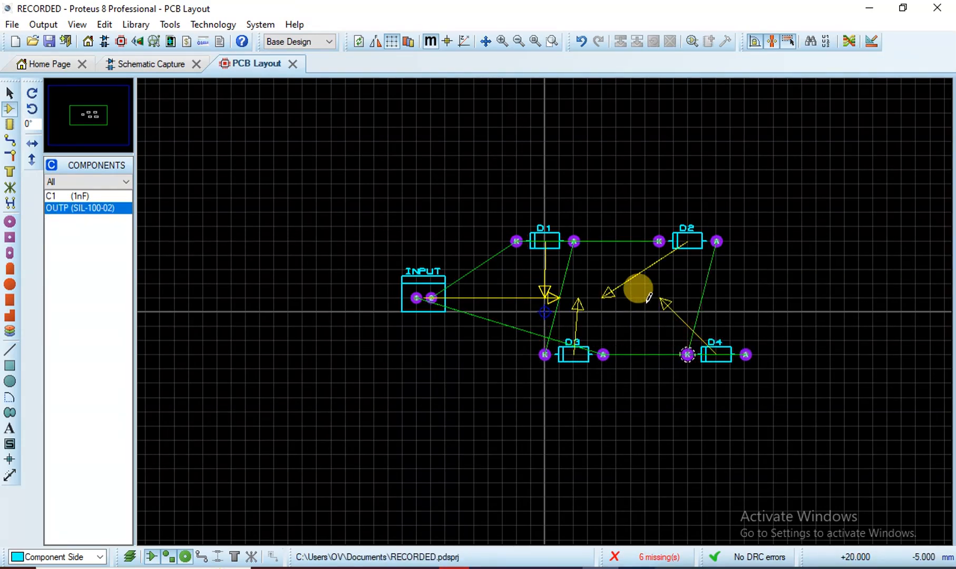
left_click(434, 283)
right_click(434, 282)
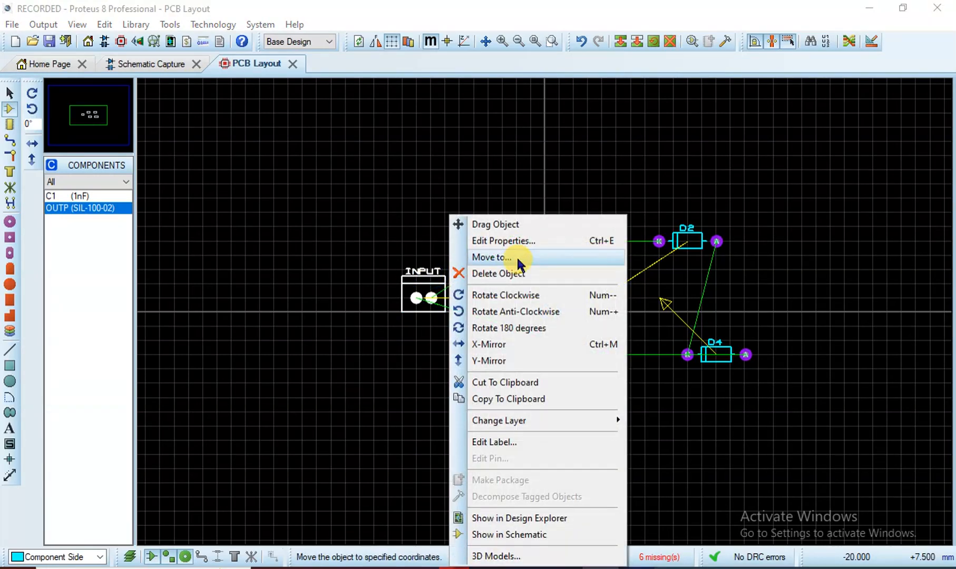
Rotate INPUT anti-clockwise and turn diodes D1 and D3 upright
left_click(509, 311)
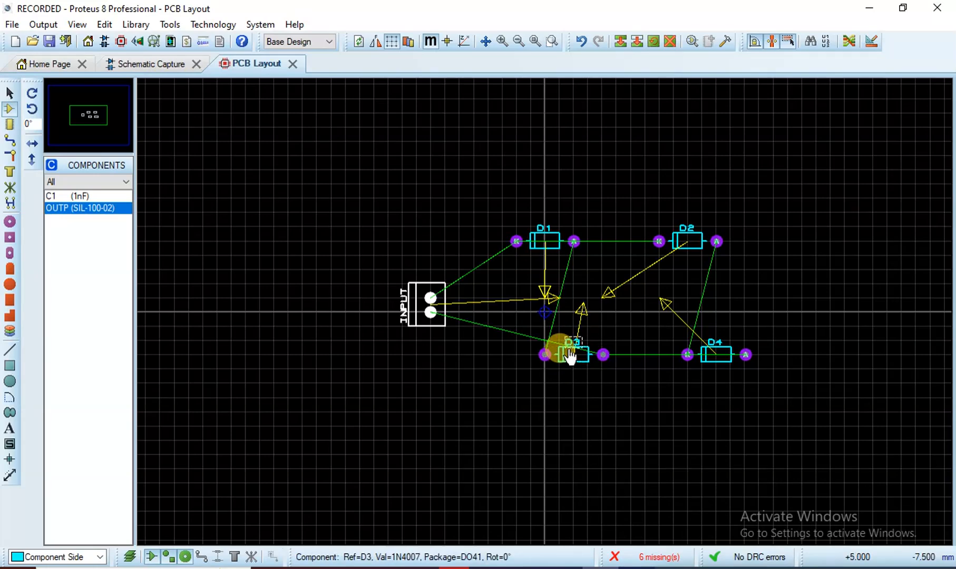
left_click(544, 235)
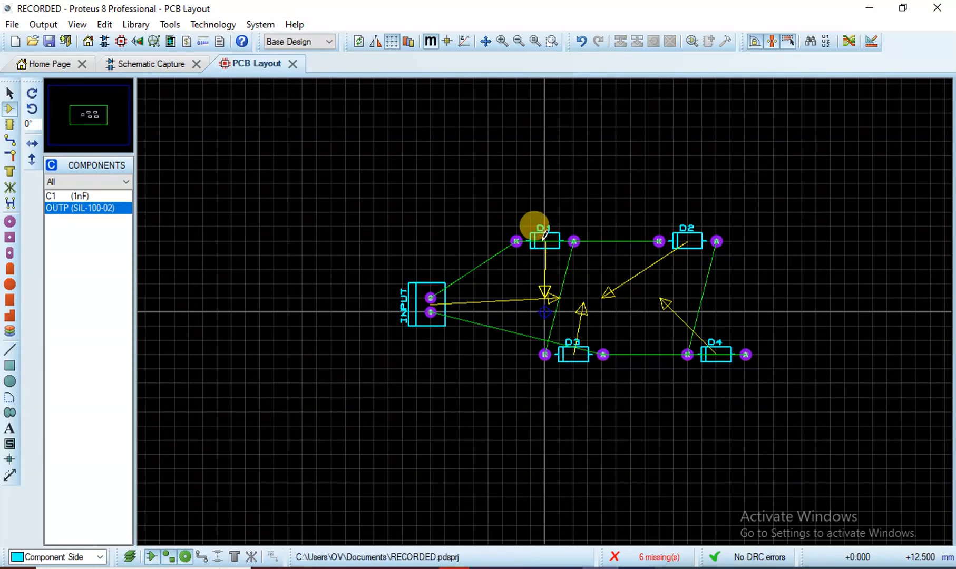
right_click(544, 235)
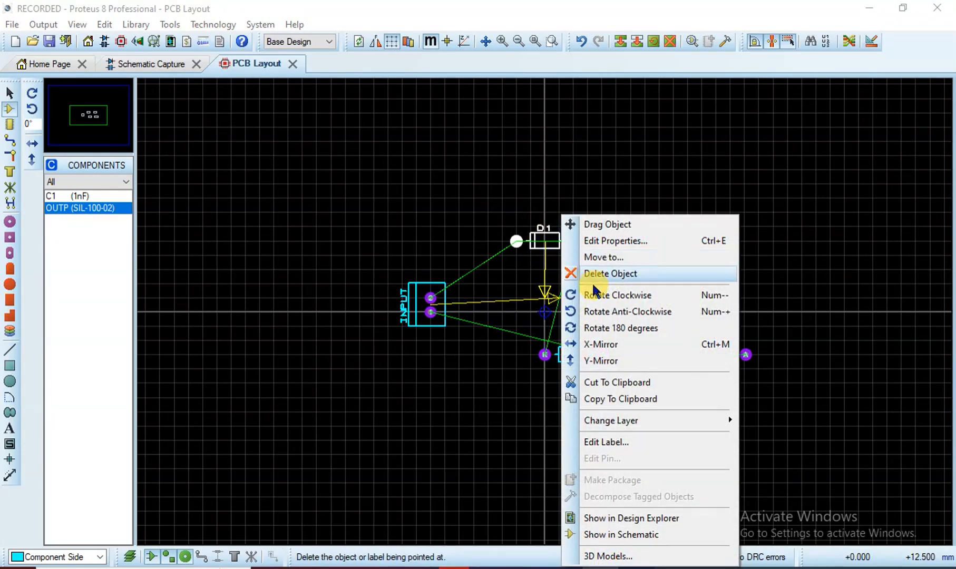
left_click(596, 310)
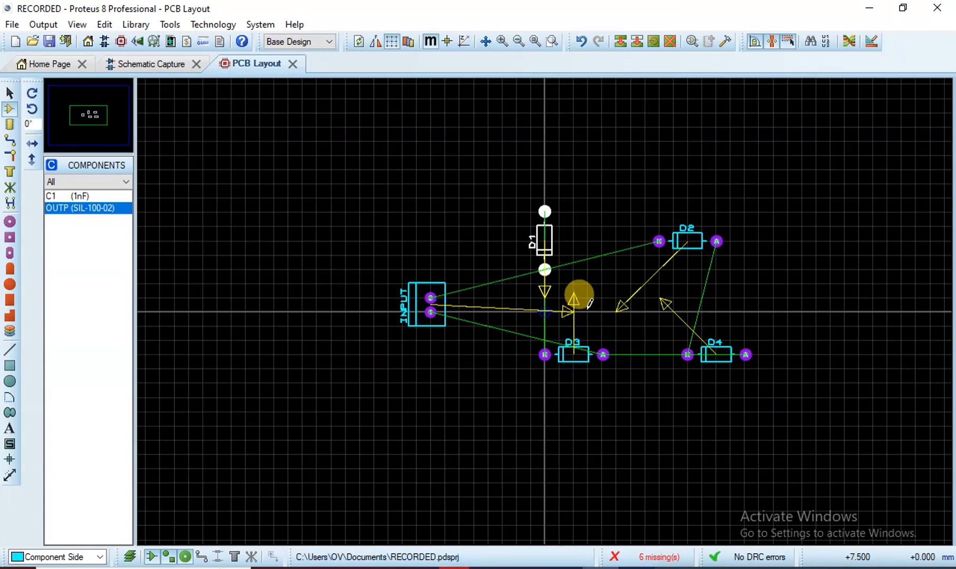
left_click(586, 352)
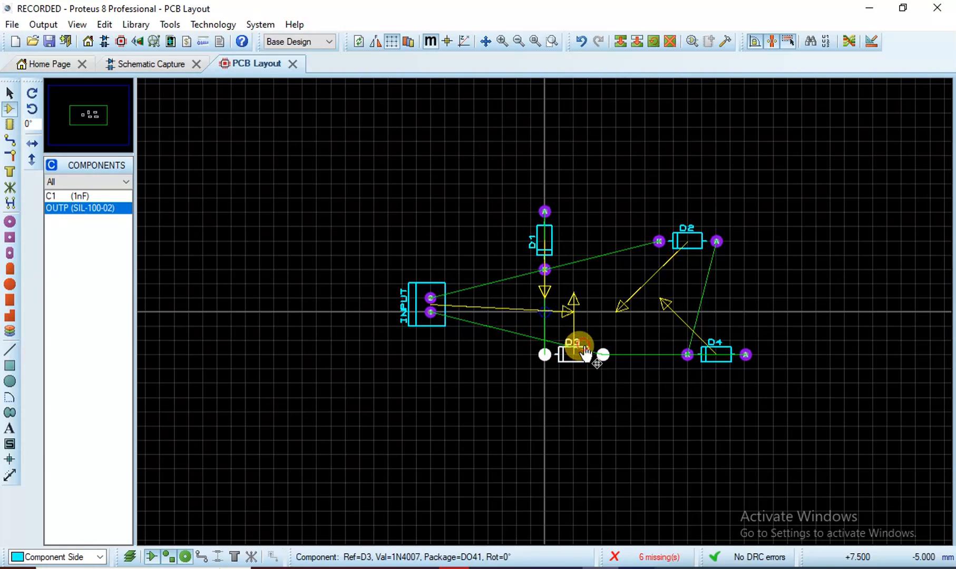
right_click(586, 352)
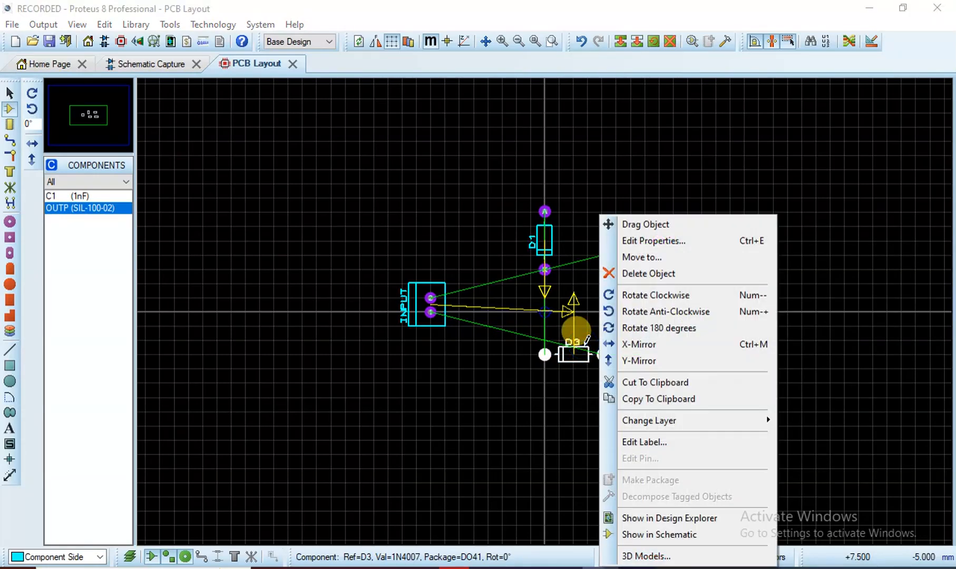
left_click(640, 315)
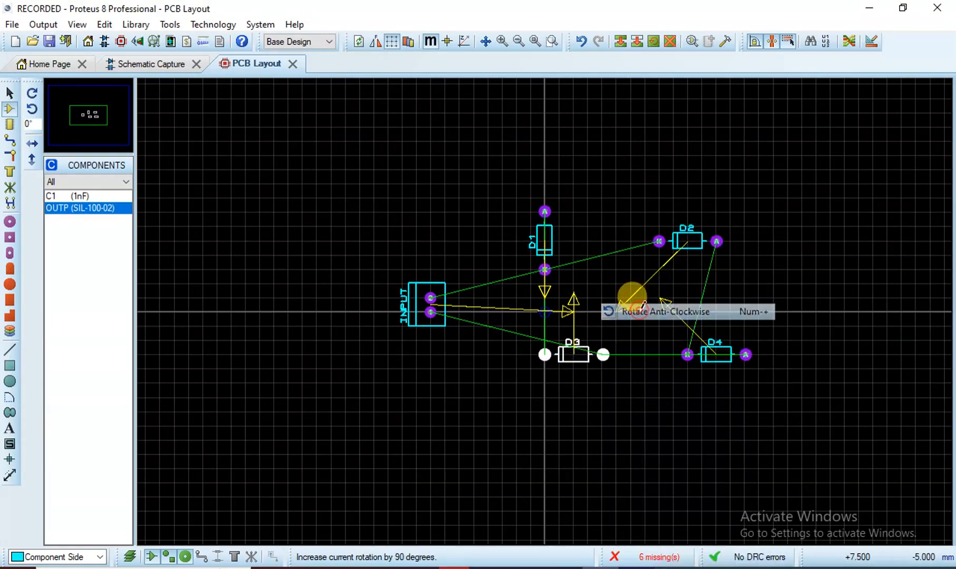
Compare with the schematic, then rotate D3 by 180 degrees
left_click(163, 69)
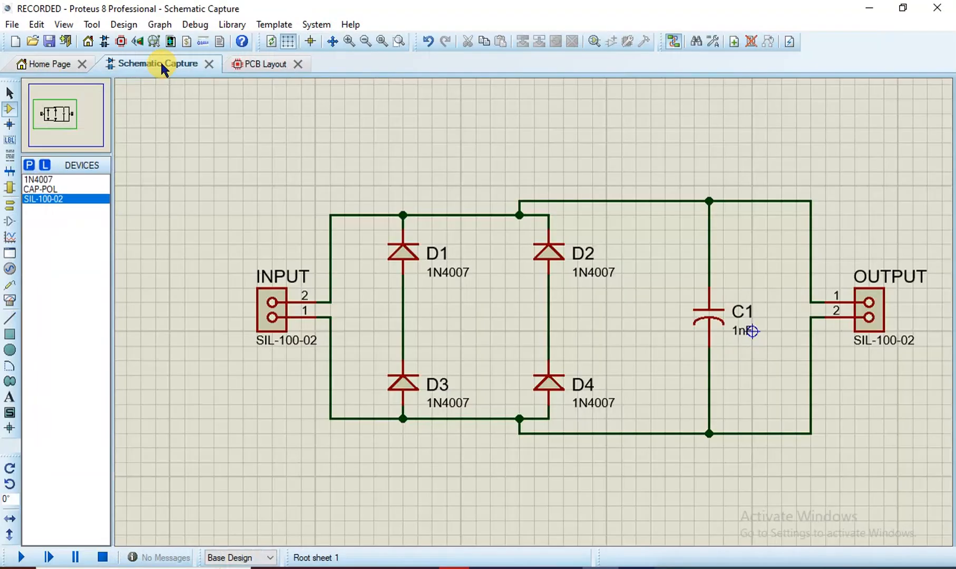
left_click(241, 64)
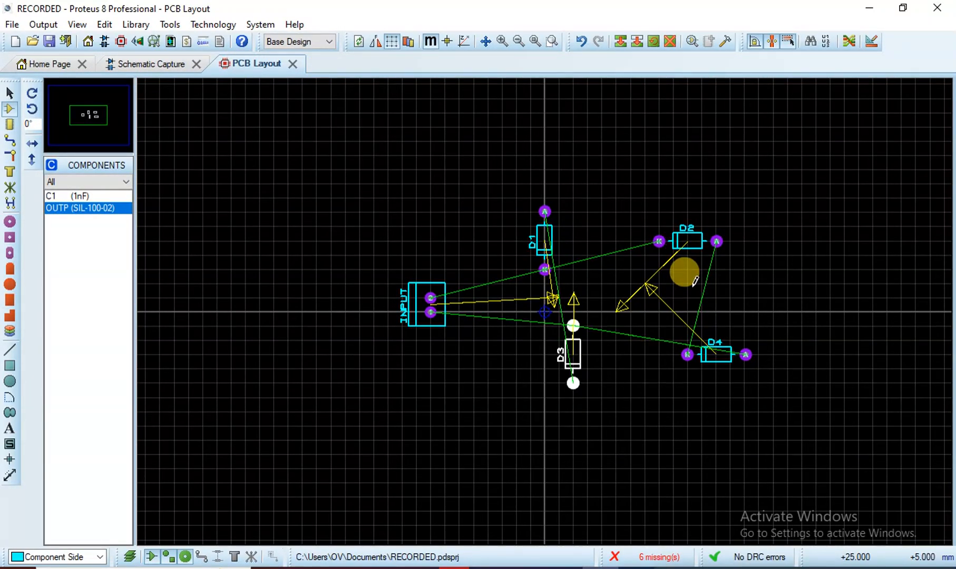
left_click(572, 348)
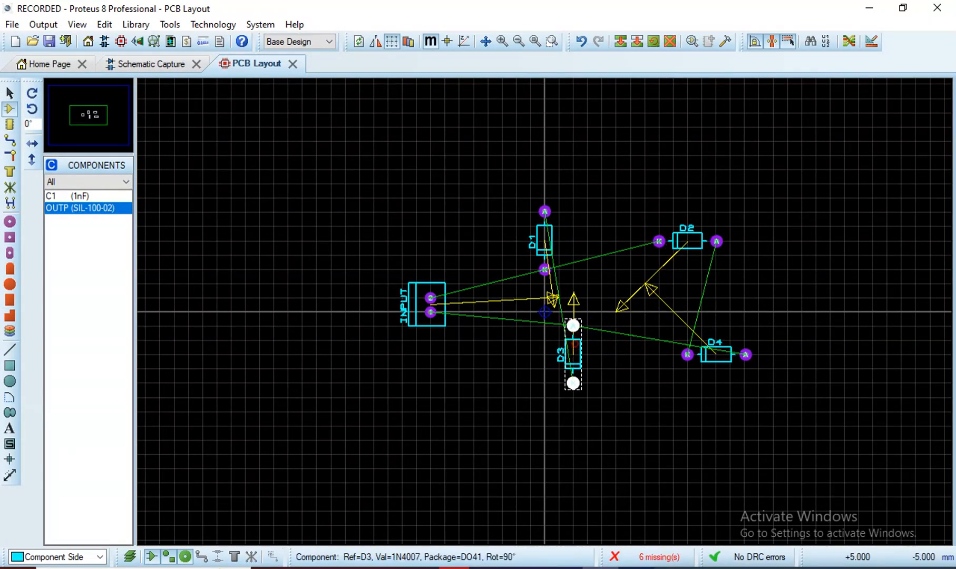
left_click(572, 333)
left_click(560, 337)
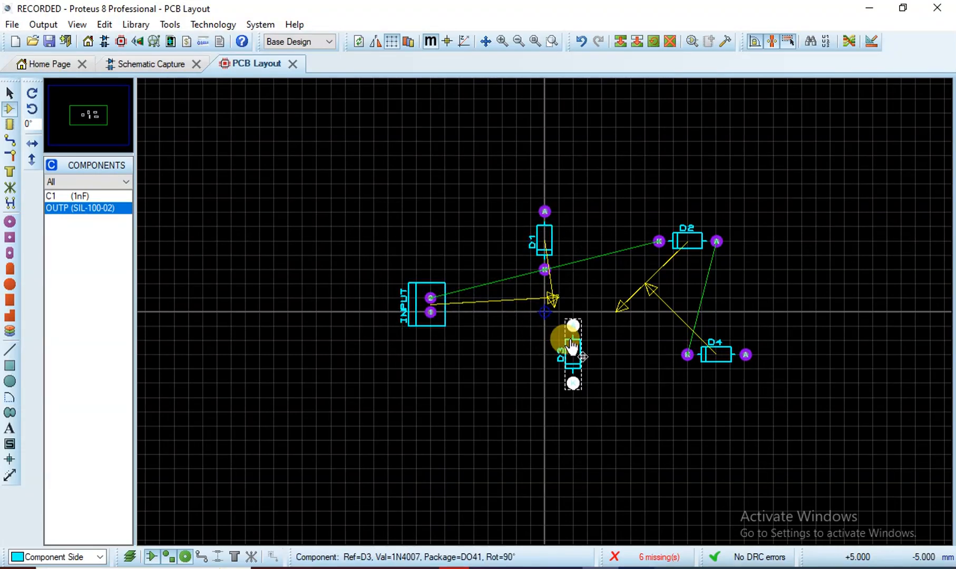
right_click(572, 345)
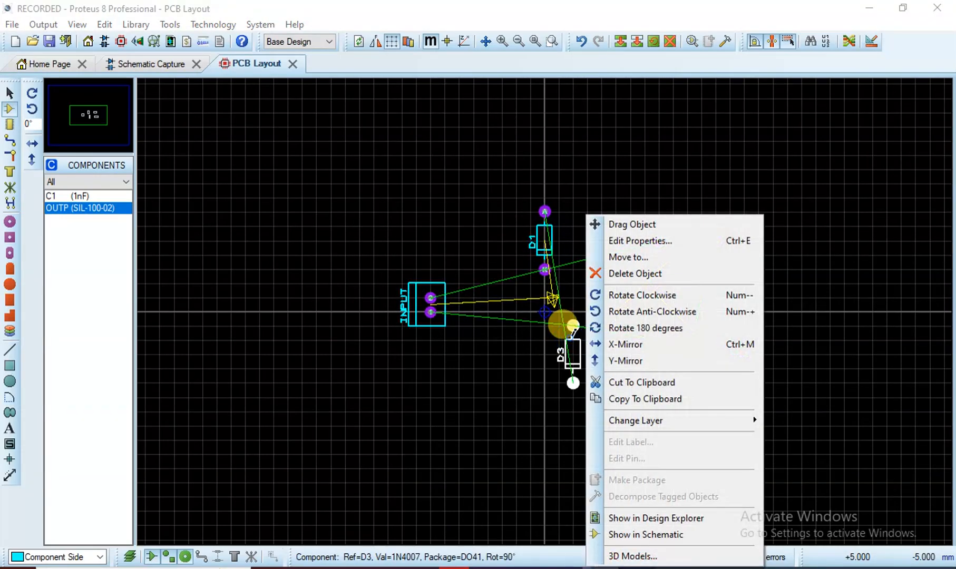
left_click(641, 327)
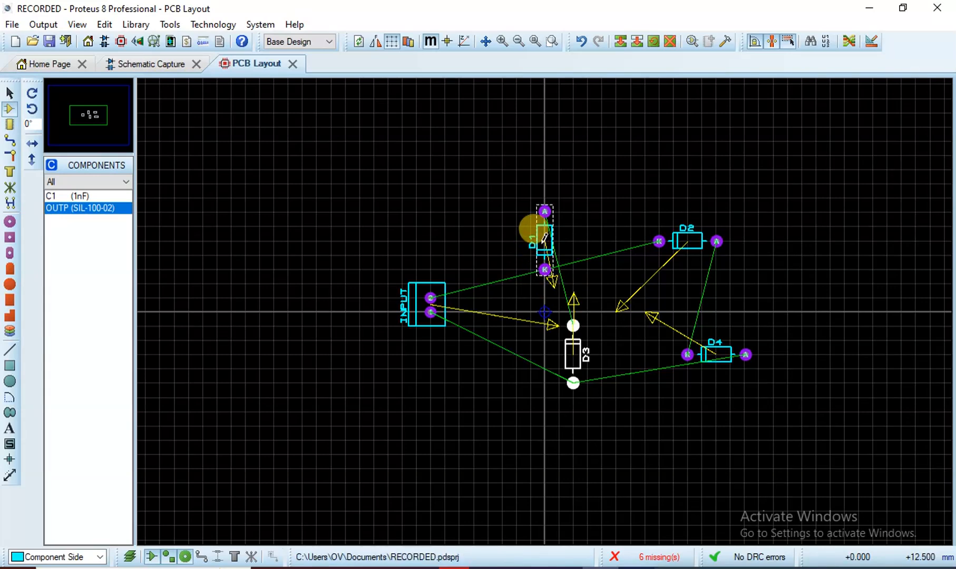
Rotate D1 by 180 degrees and turn D2 and D4 upright
left_click(544, 237)
right_click(545, 238)
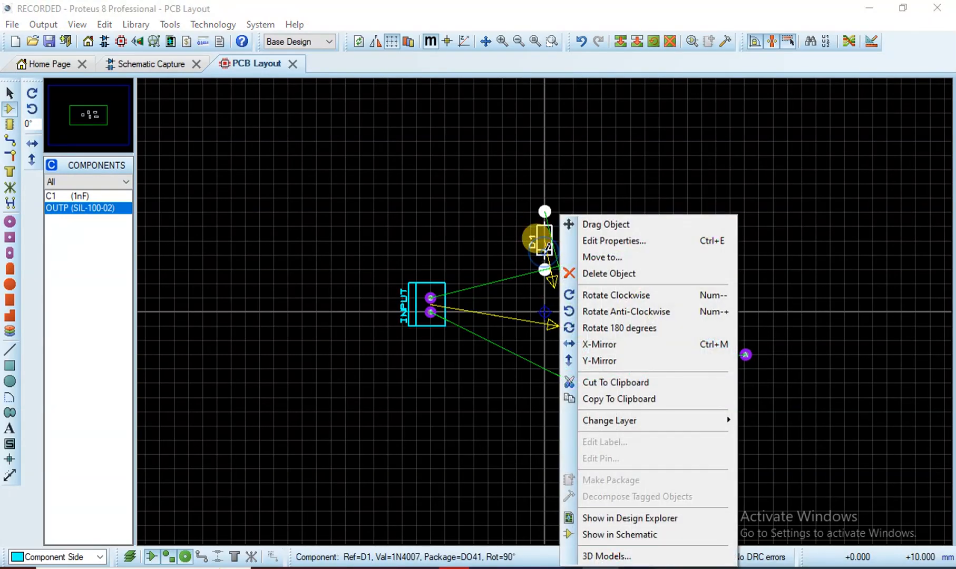
left_click(603, 328)
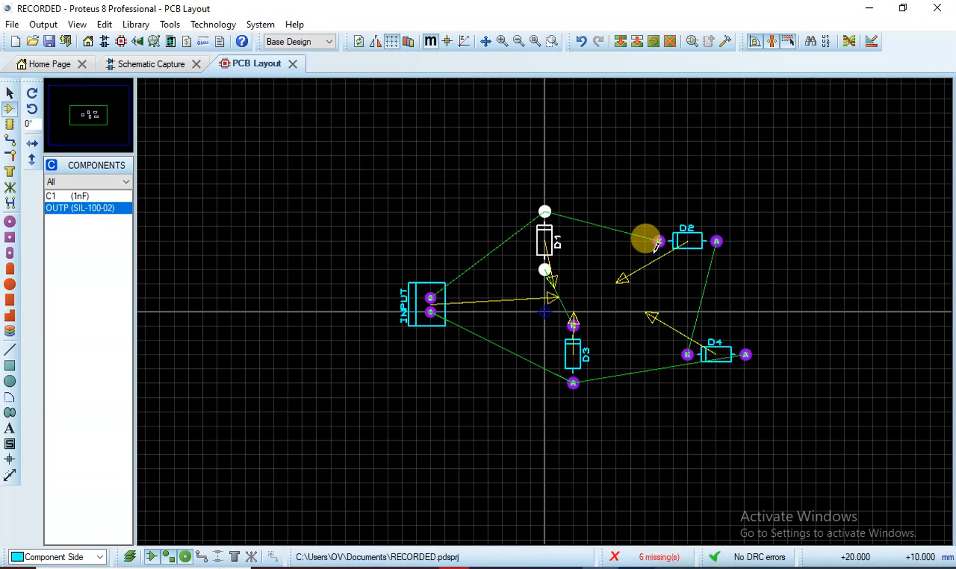
left_click(678, 248)
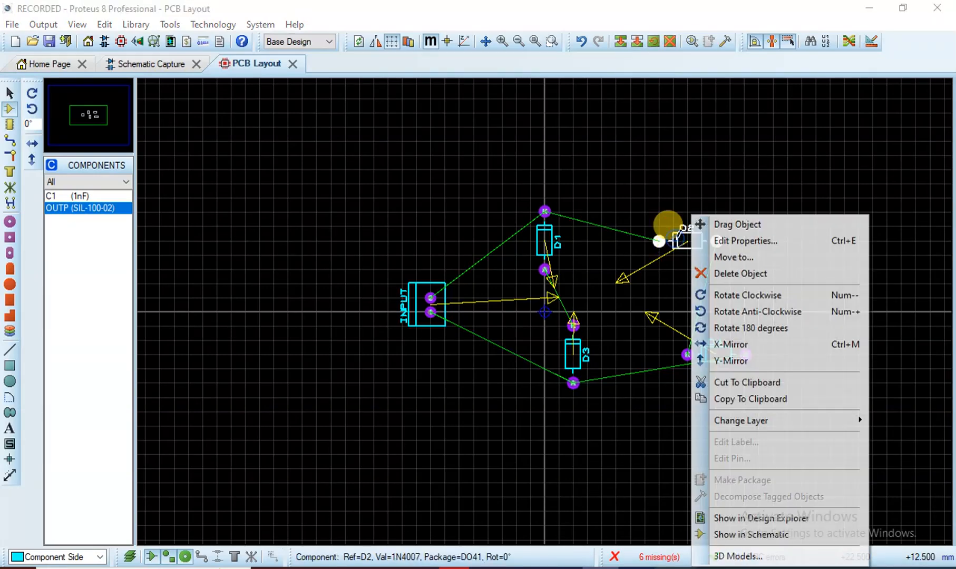
right_click(686, 241)
left_click(723, 295)
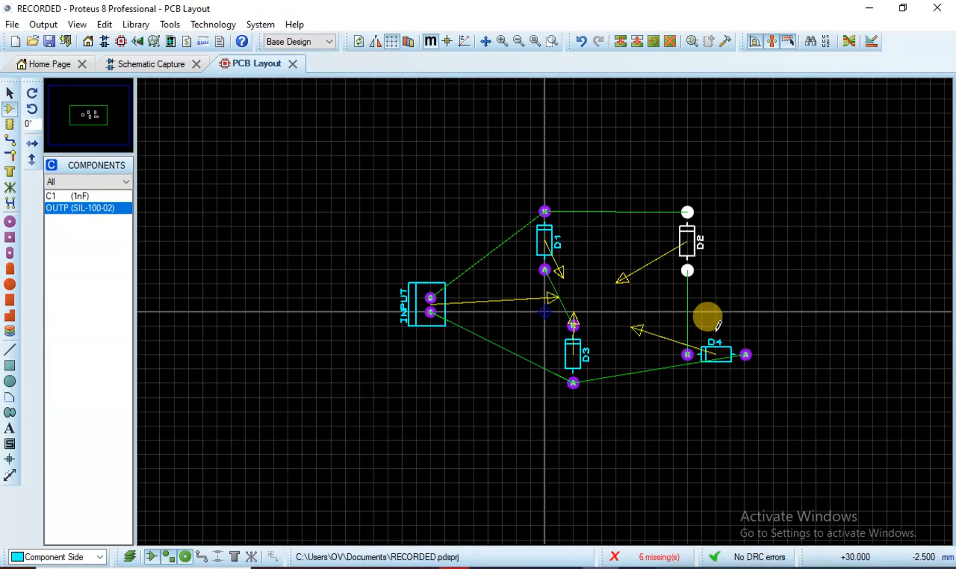
left_click(717, 358)
right_click(717, 358)
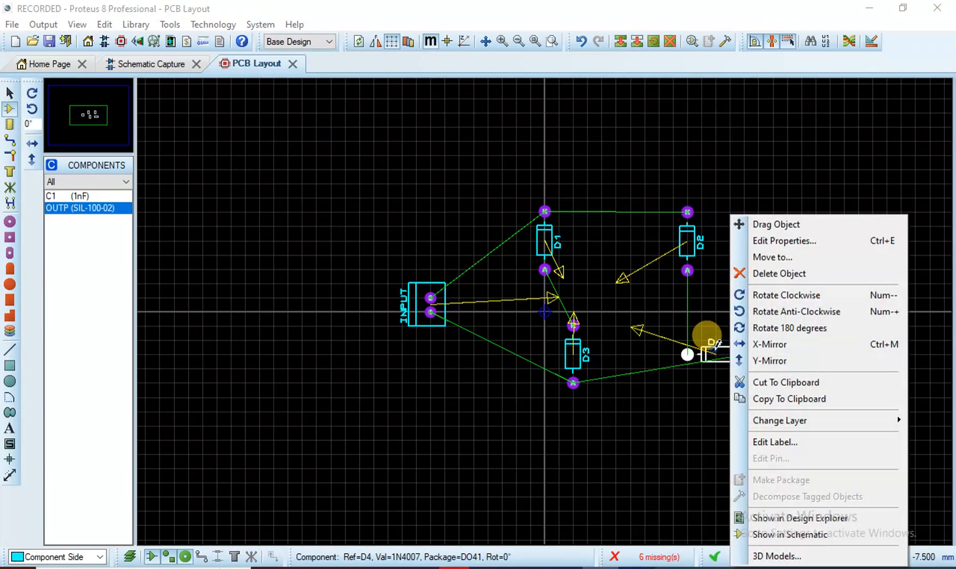
left_click(748, 304)
Move D4 directly under D2 and D3 directly under D1
left_click(720, 341)
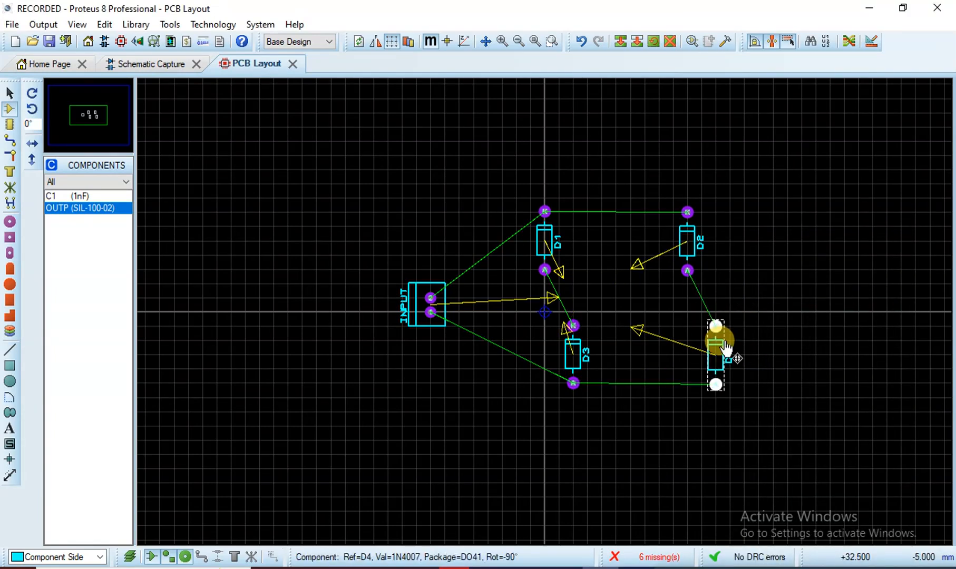
left_click_drag(725, 349, 697, 352)
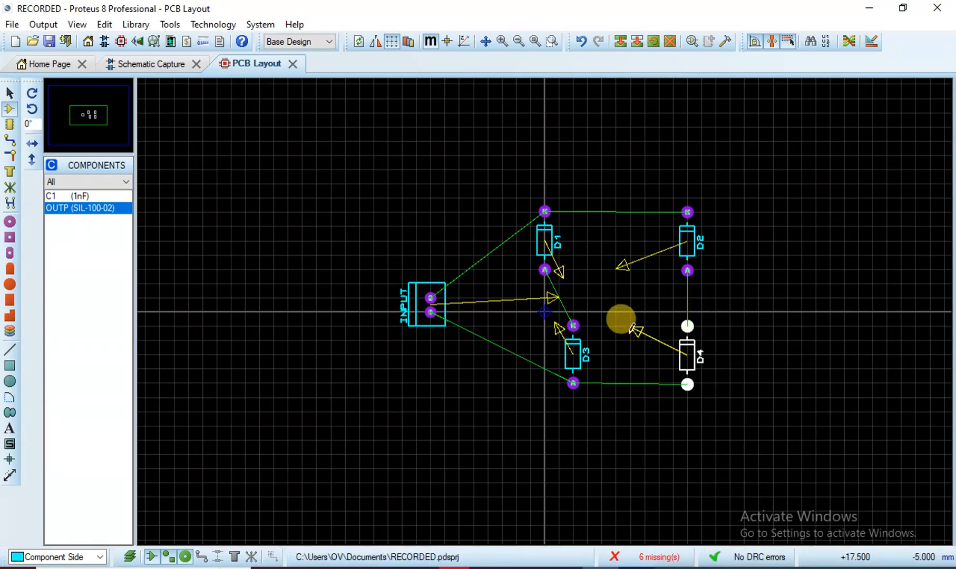
left_click(573, 338)
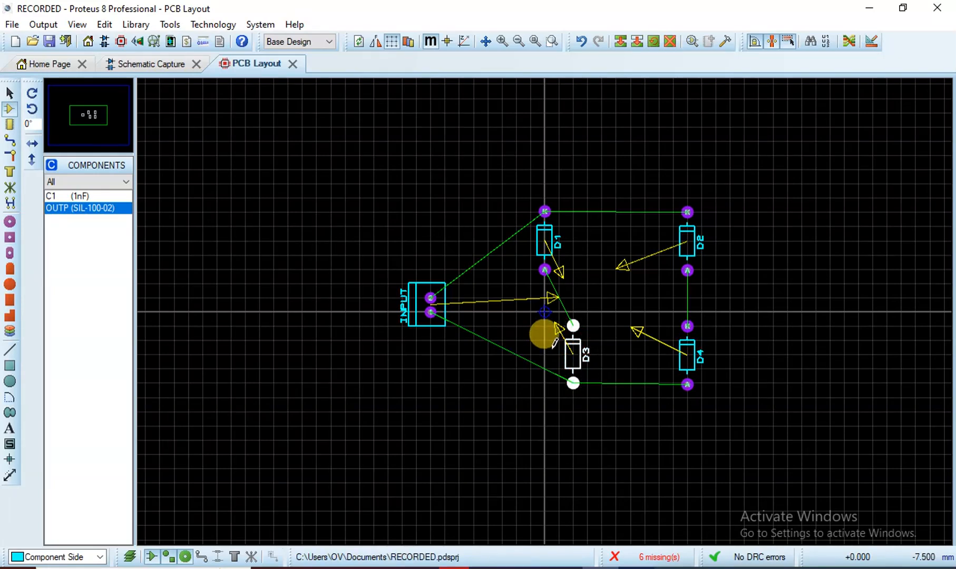
left_click_drag(572, 341, 544, 338)
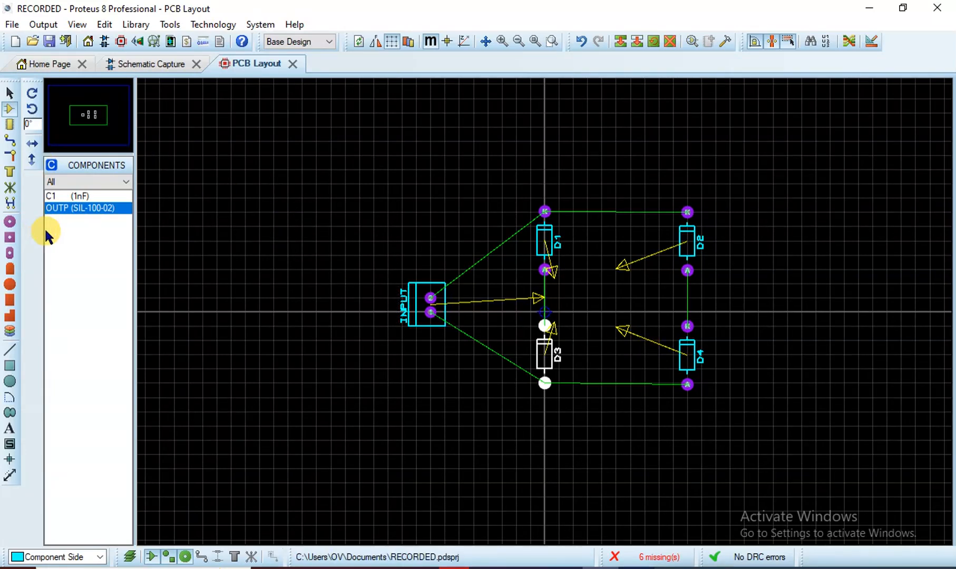
left_click(79, 195)
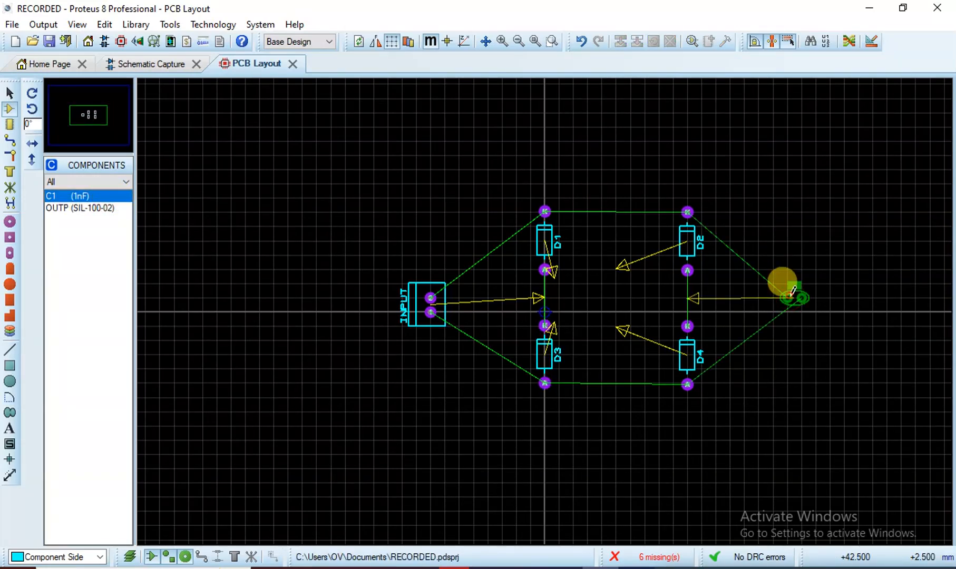
Place C1 right of D2 and D4 and turn it upright
left_click(788, 297)
left_click(790, 300)
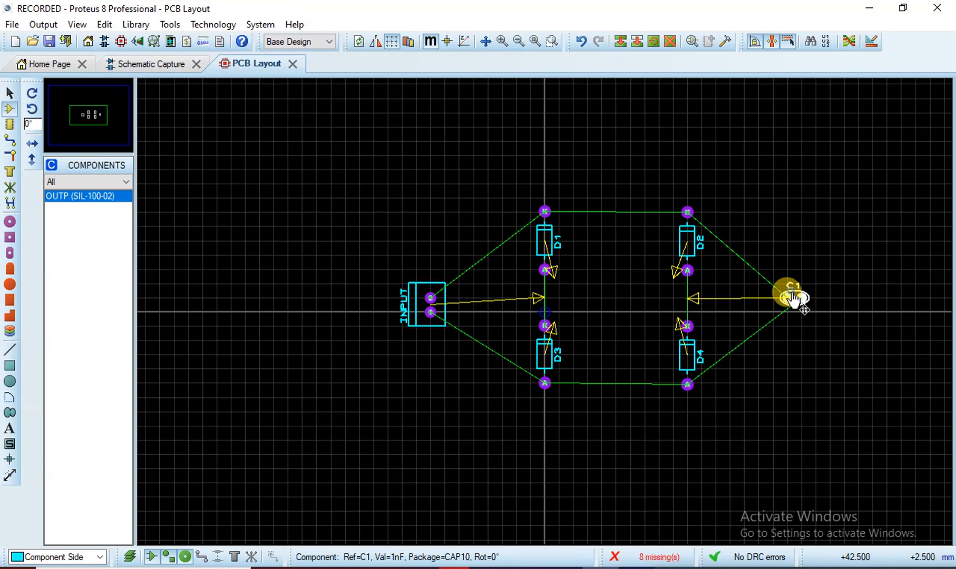
right_click(791, 298)
left_click(697, 293)
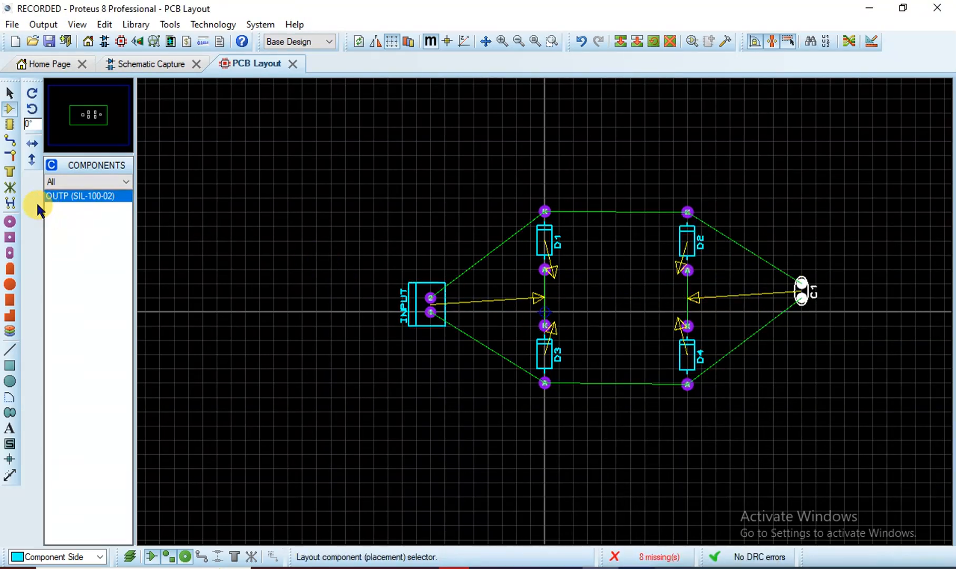
Place the OUTPUT connector right of C1 and rotate it 90° clockwise
left_click(879, 302)
left_click(874, 298)
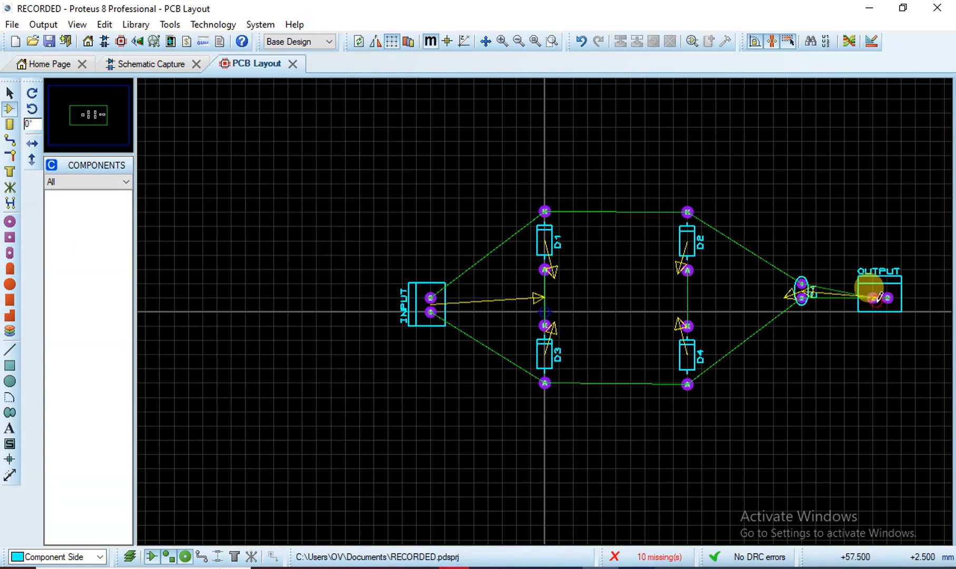
right_click(872, 296)
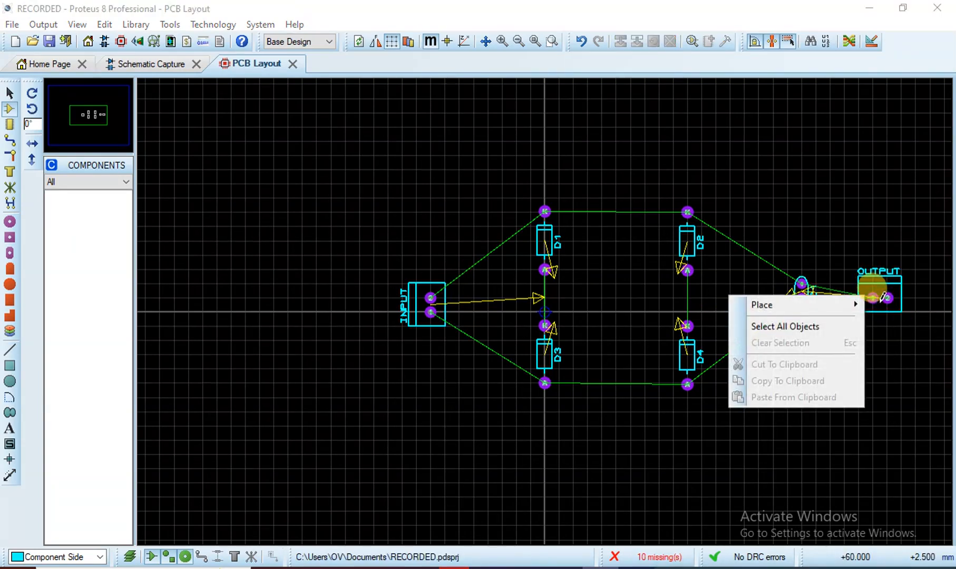
left_click(870, 269)
right_click(872, 267)
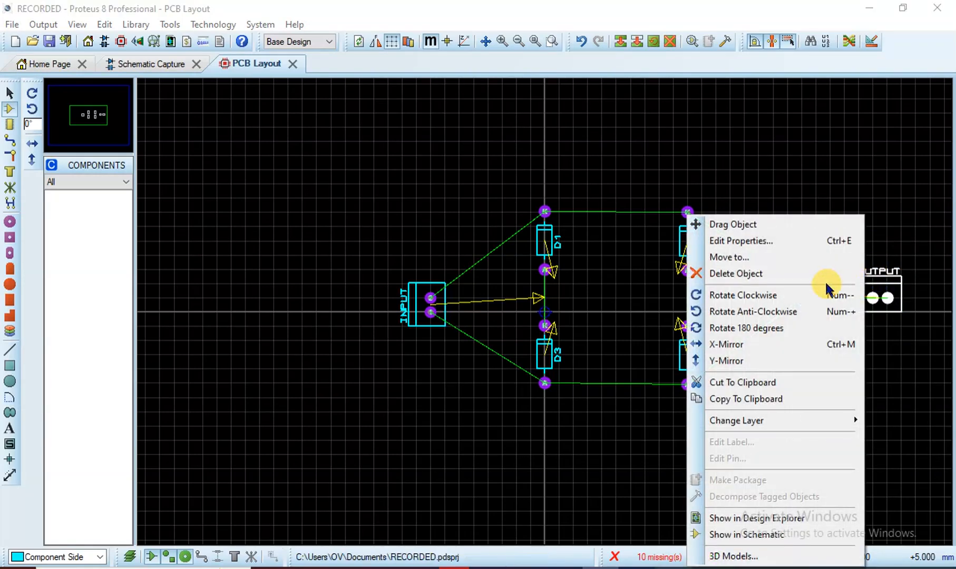
left_click(806, 294)
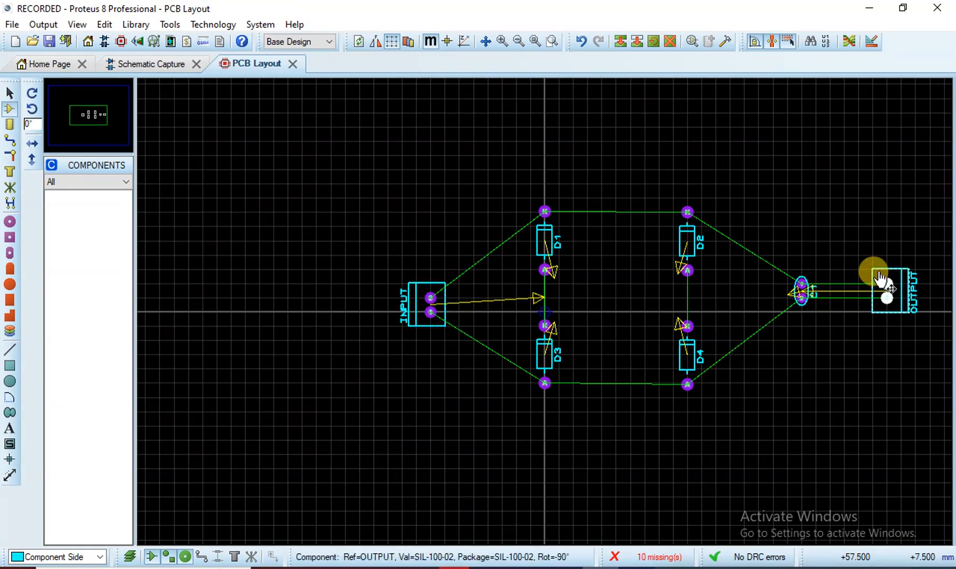
Move the OUTPUT and INPUT connectors and capacitor C1 inward to sit compactly around D1–D4
left_click_drag(877, 265, 849, 279)
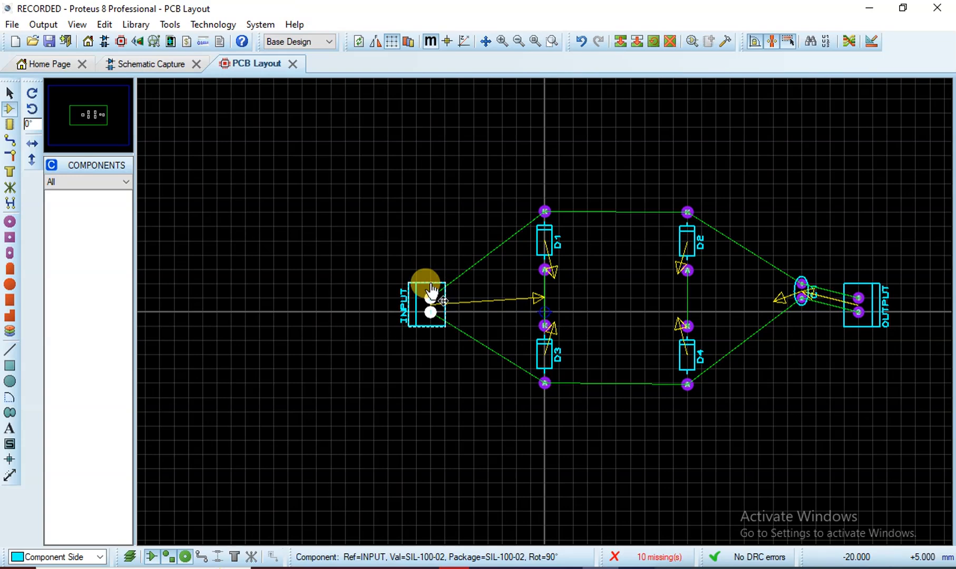
left_click_drag(424, 284, 469, 278)
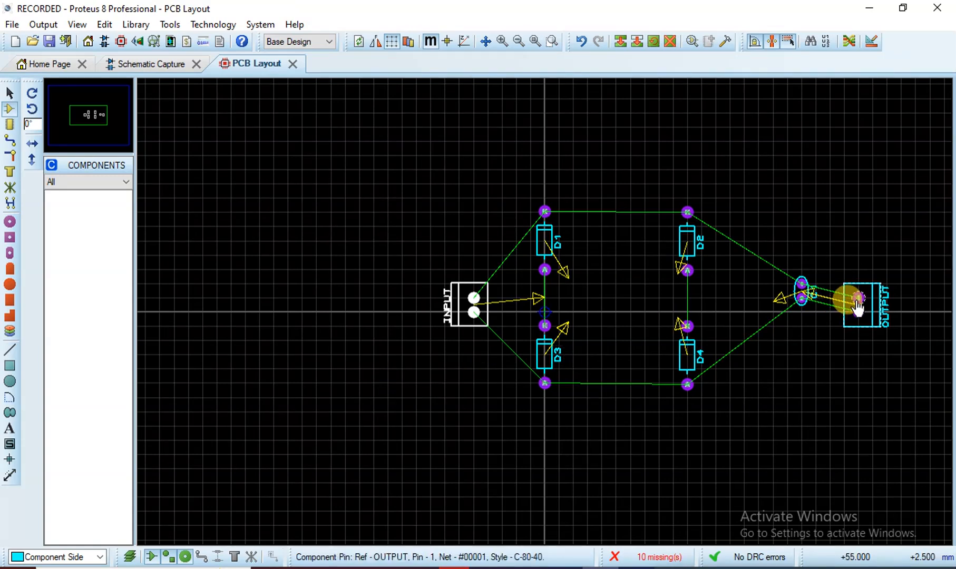
left_click(795, 291)
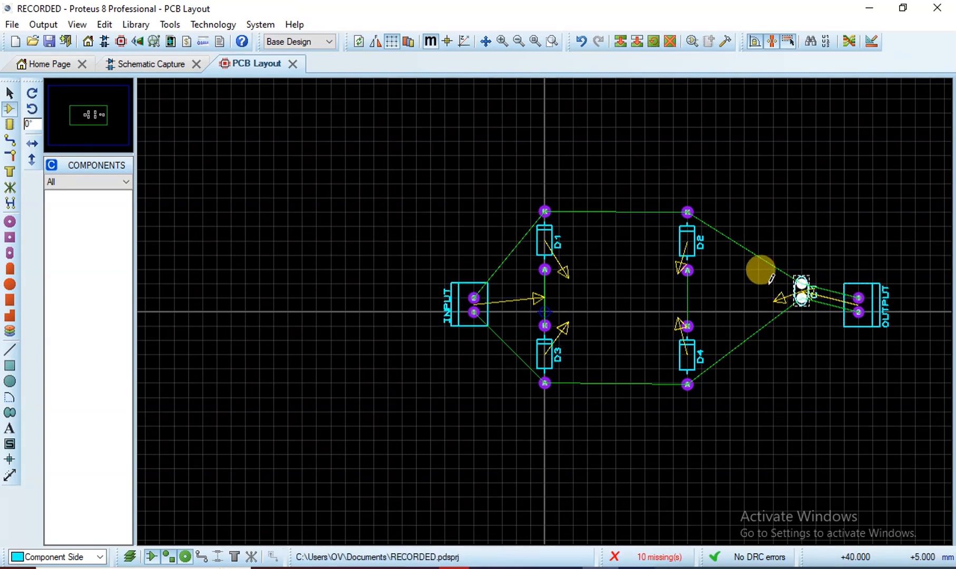
left_click_drag(801, 287, 758, 286)
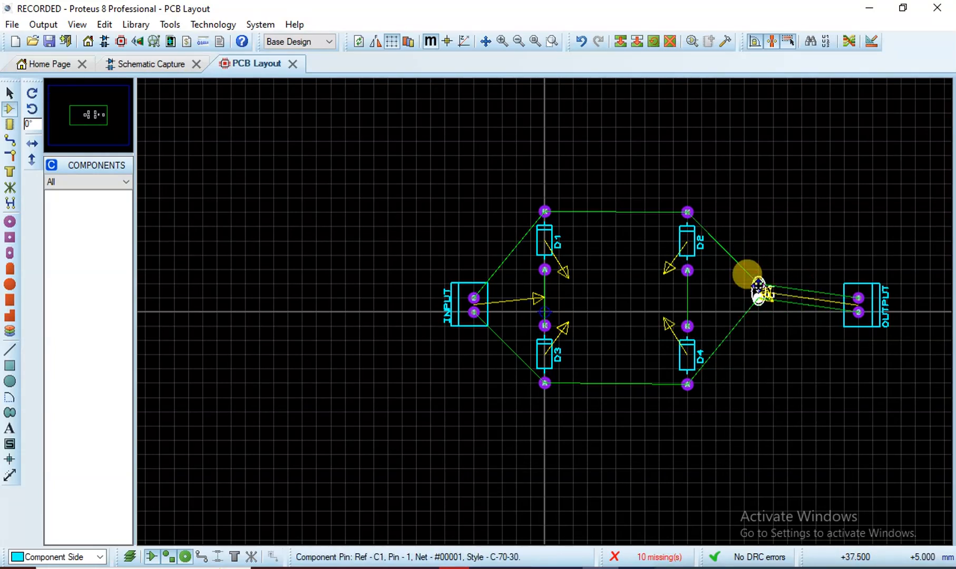
left_click(866, 290)
left_click_drag(866, 290, 837, 276)
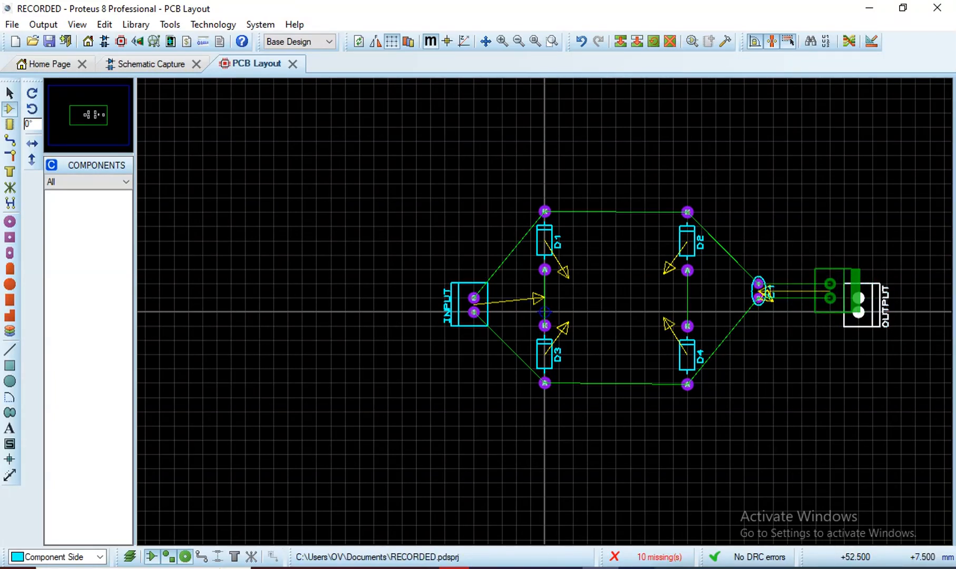
mouse_move(837, 276)
left_mouse_down()
mouse_move(837, 291)
mouse_move(850, 287)
left_mouse_up()
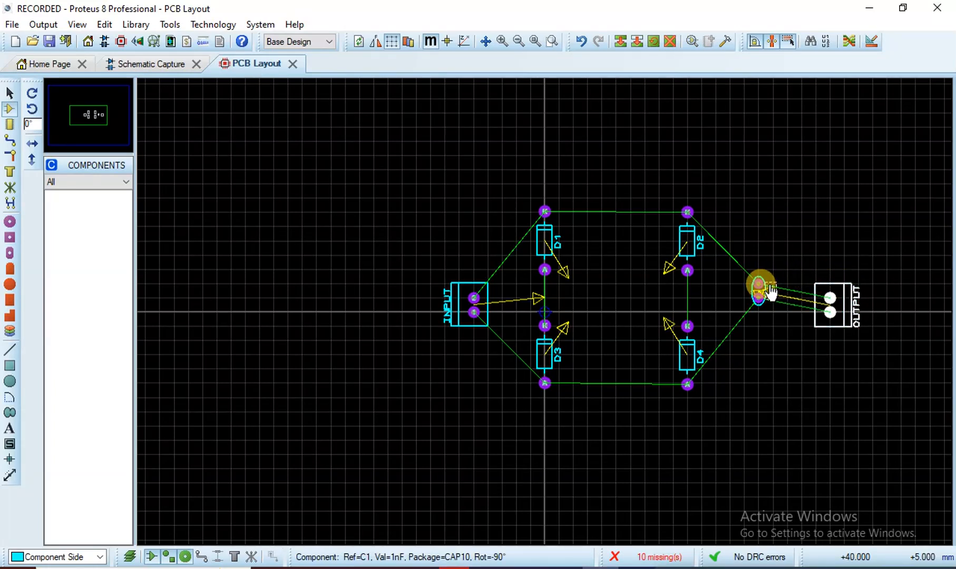
left_click_drag(762, 290, 744, 297)
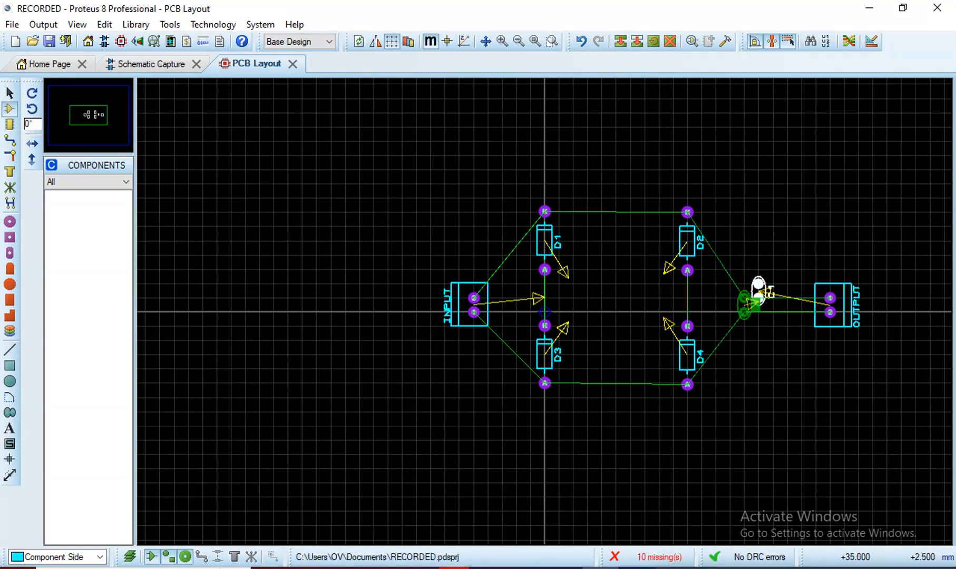
left_click(769, 320)
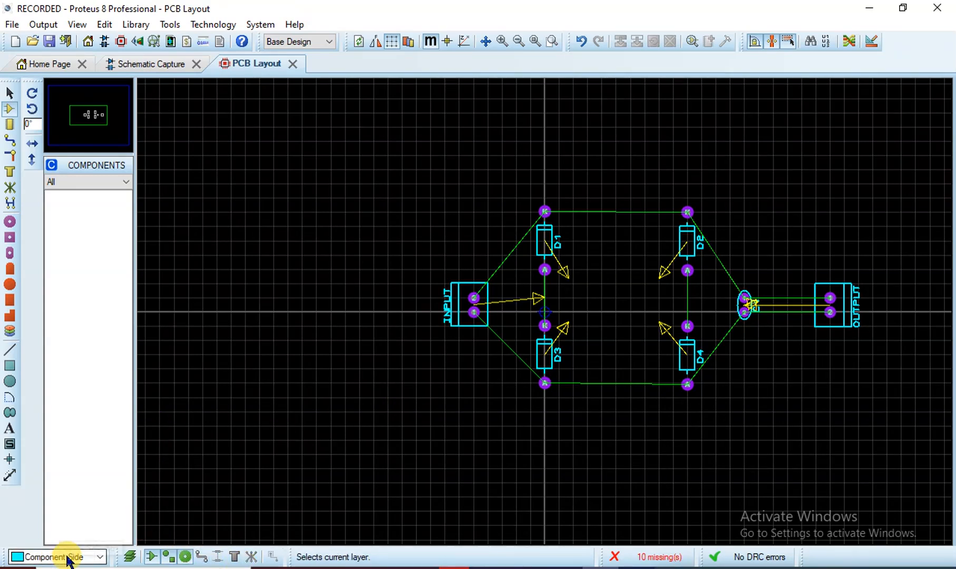
Choose the 2D box drawing tool with Board Edge as the current layer
left_click(98, 559)
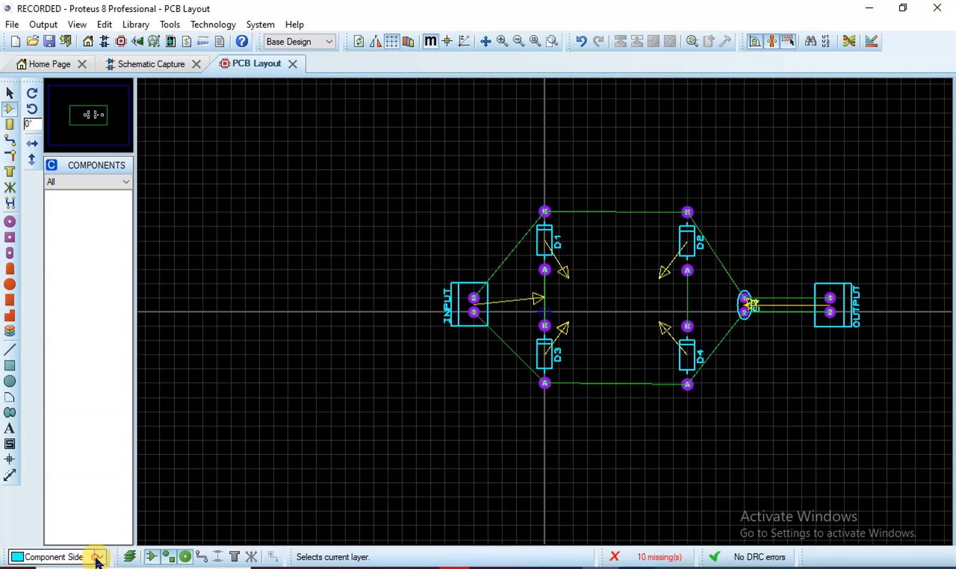
left_click(96, 558)
left_click(97, 559)
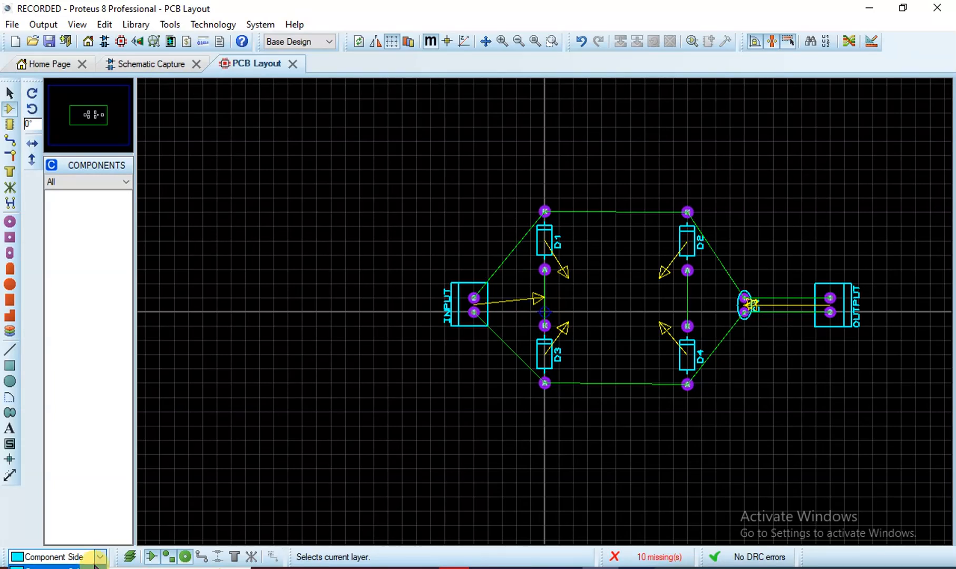
left_click(133, 337)
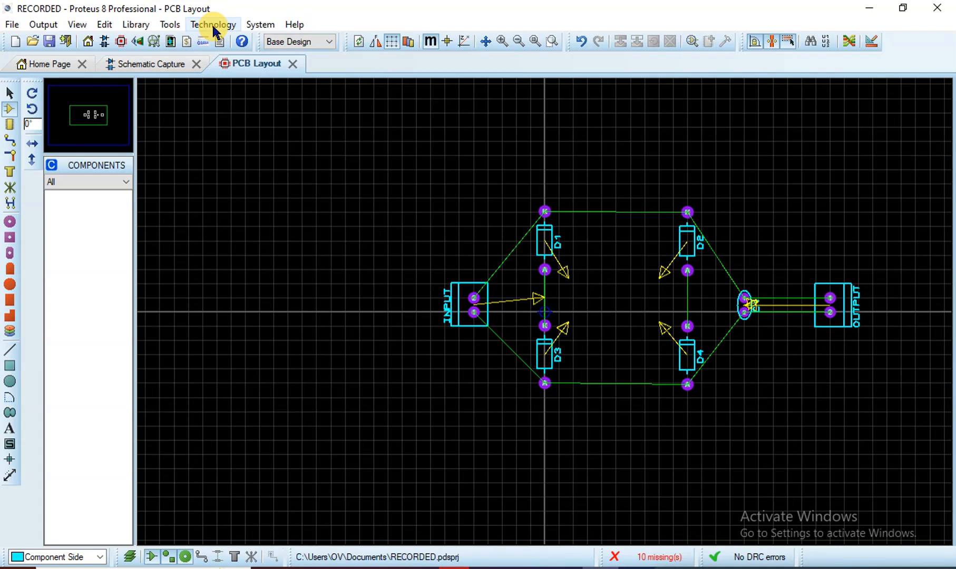
left_click(698, 567)
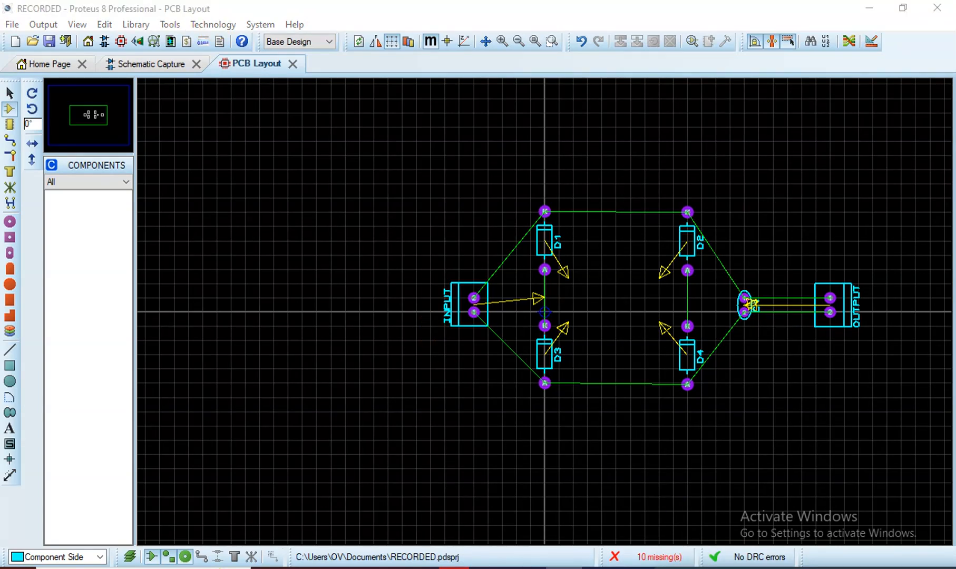
left_click(10, 369)
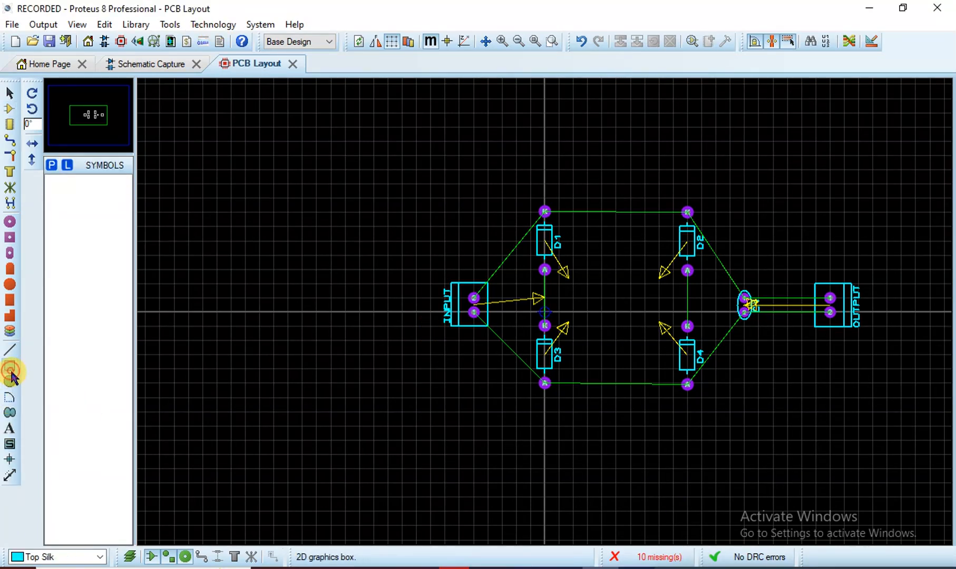
left_click(101, 559)
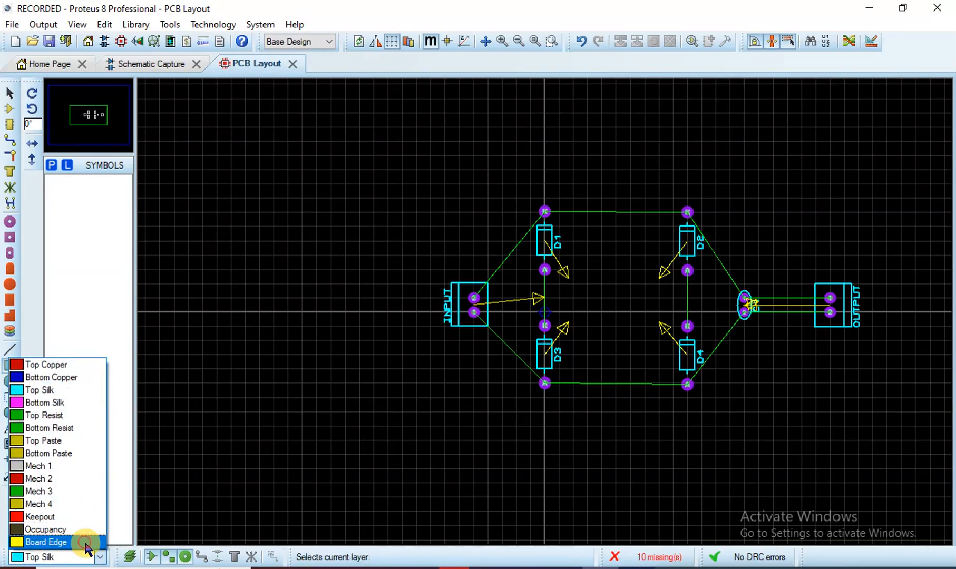
left_click(85, 543)
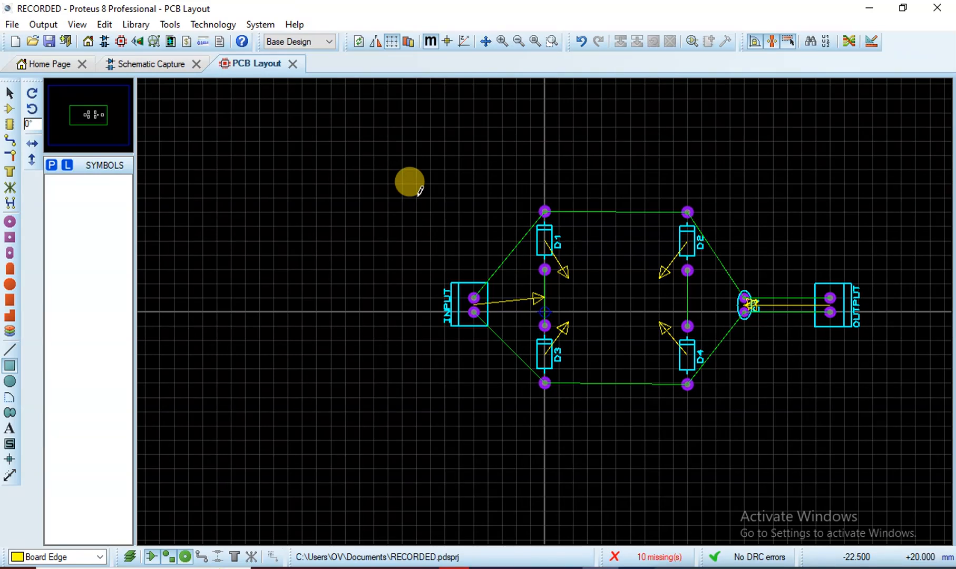
Draw a Board Edge rectangle around the whole circuit, undoing a stray second box
mouse_move(418, 197)
left_mouse_down()
mouse_move(876, 342)
mouse_move(887, 379)
mouse_move(874, 382)
mouse_move(880, 396)
left_mouse_up()
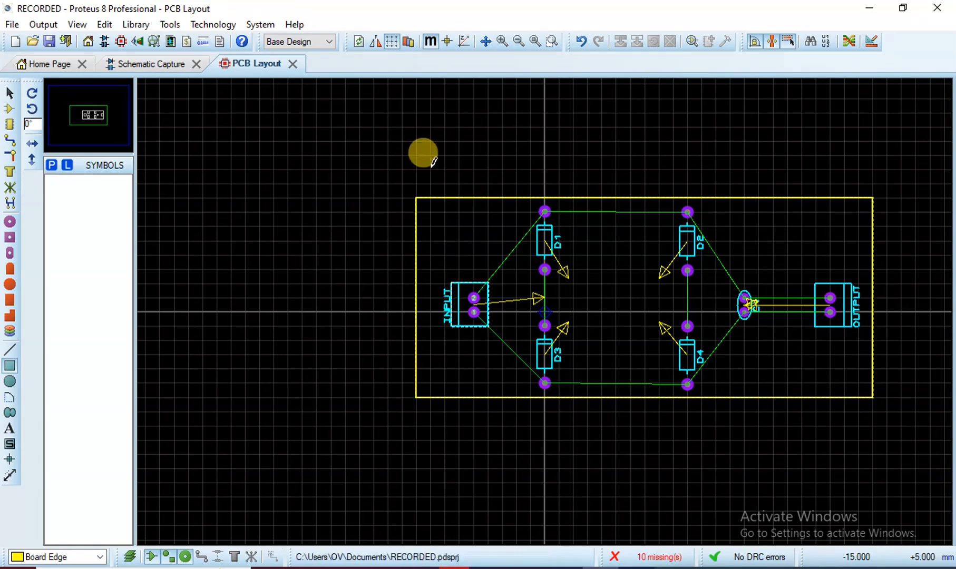
left_click_drag(451, 193, 411, 238)
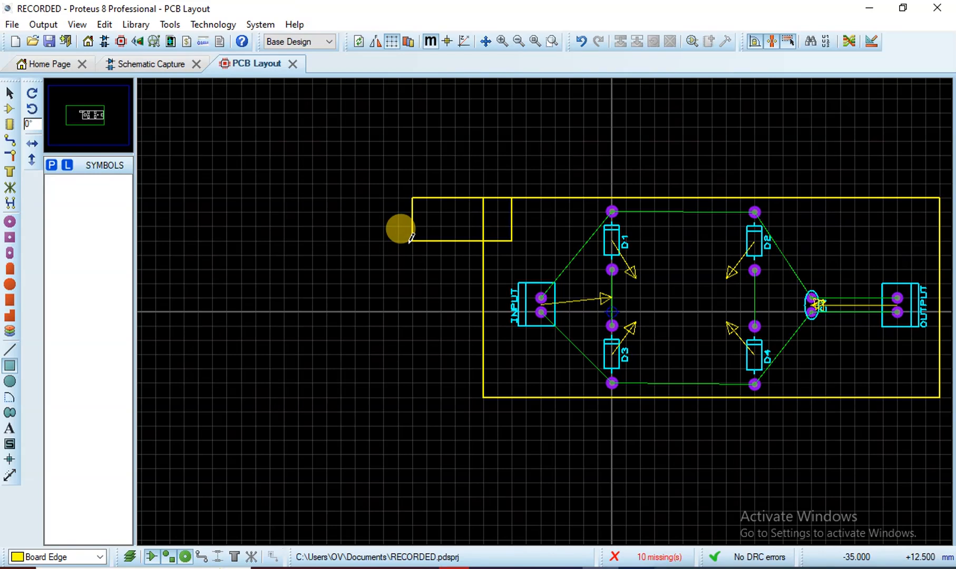
key("ctrl+z")
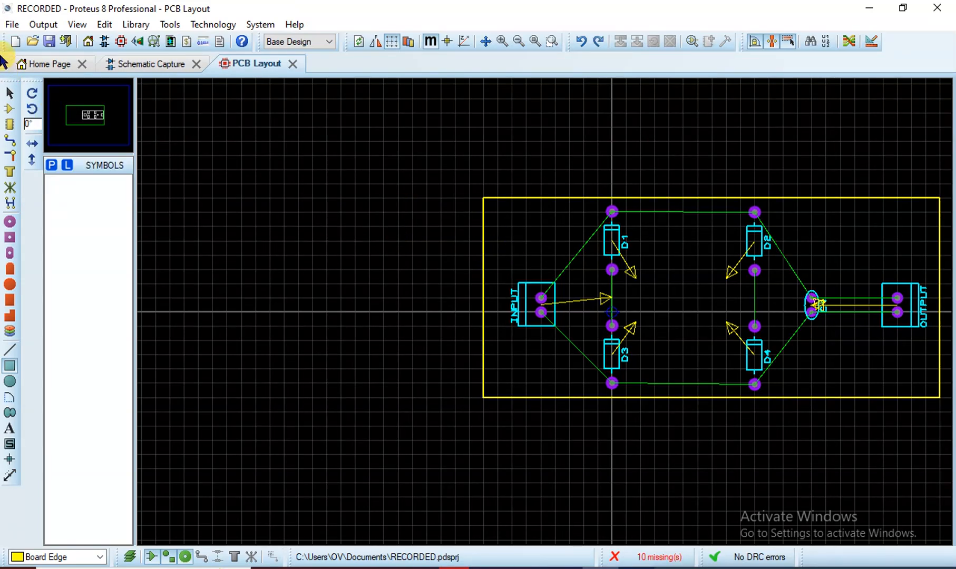
Pull the outline's left side in toward the INPUT connector and recentre the view
left_click(9, 94)
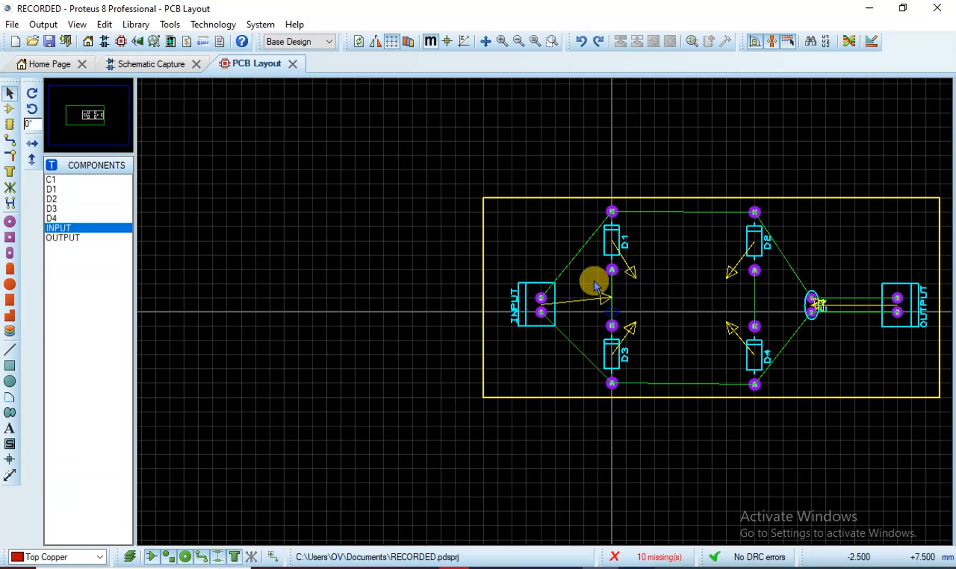
left_click(519, 202)
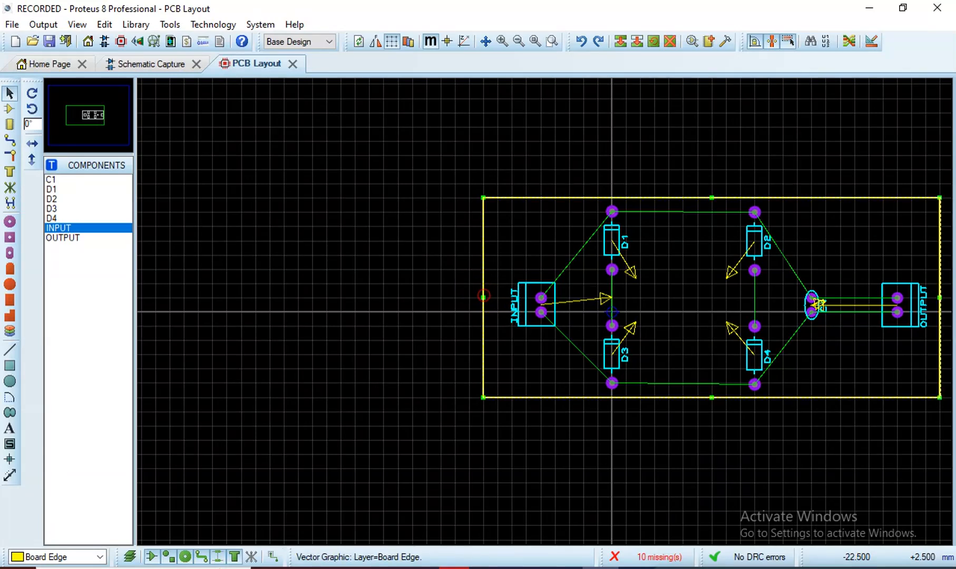
left_click_drag(484, 296, 497, 297)
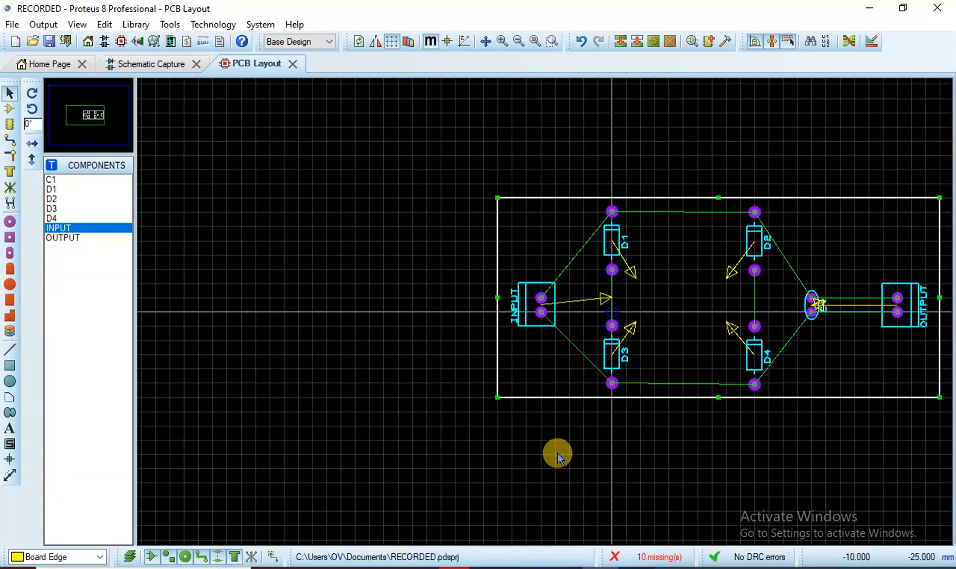
left_click_drag(557, 452, 377, 448)
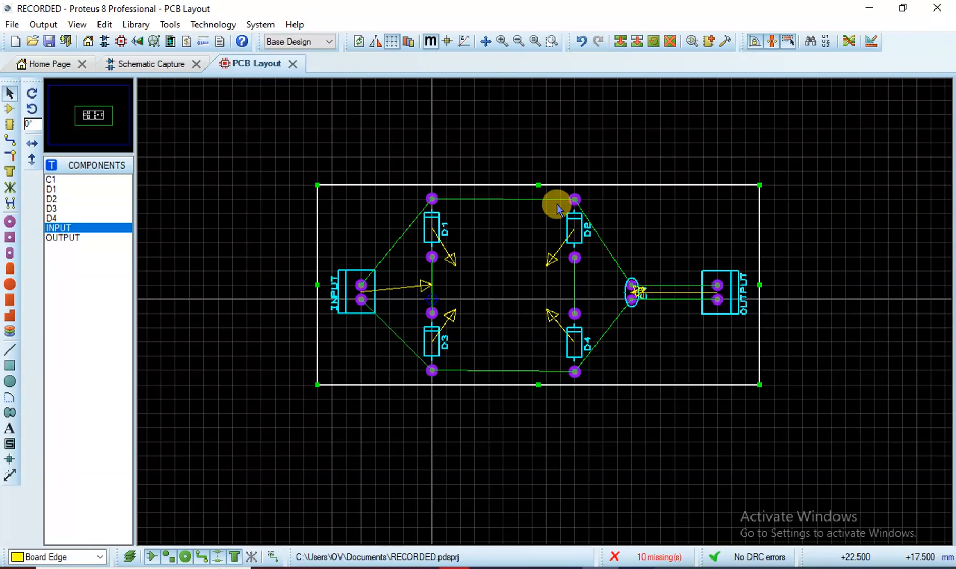
Review the two-layer 1.606 mm FR4 stackup and its drill spans, then close the dialog
left_click(201, 25)
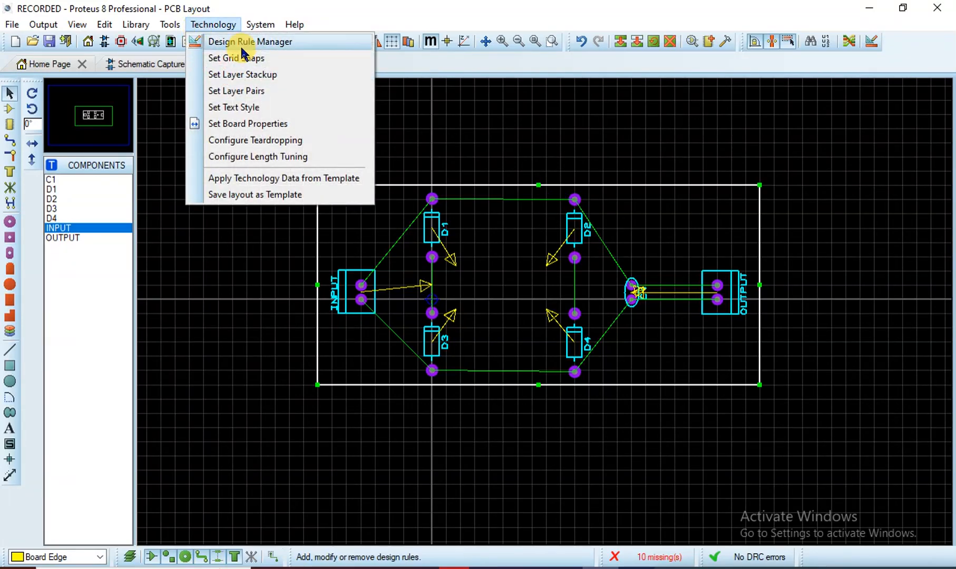
left_click(250, 78)
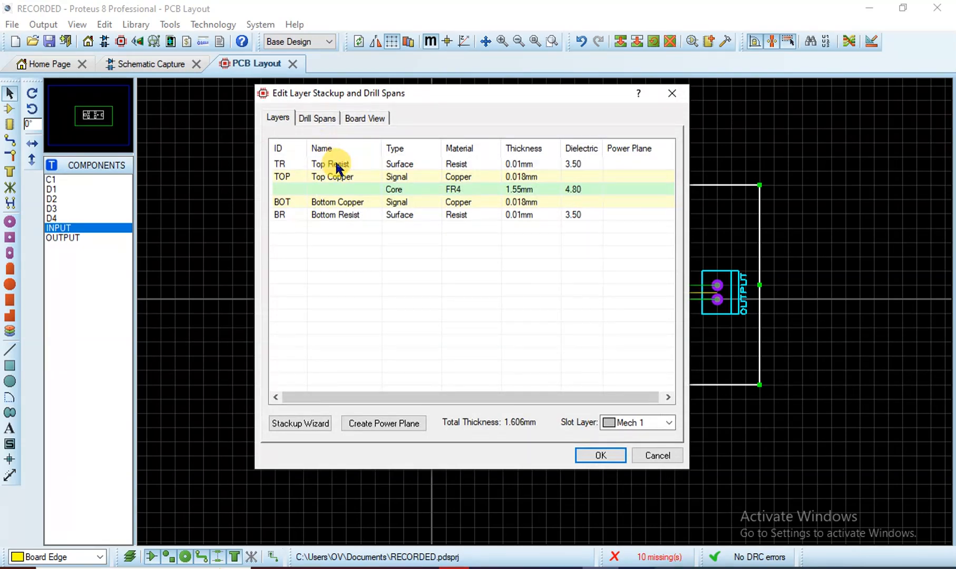
left_click(359, 117)
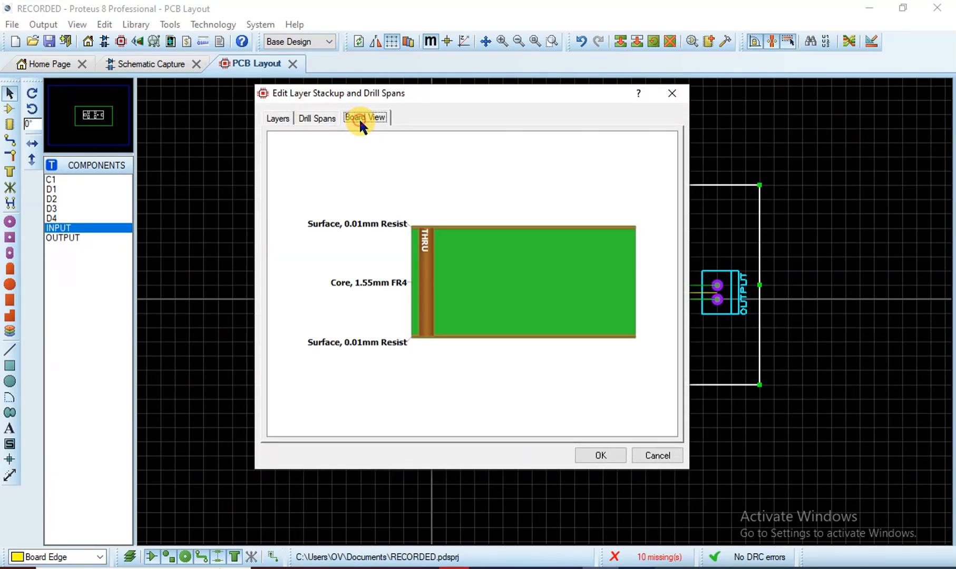
left_click(321, 119)
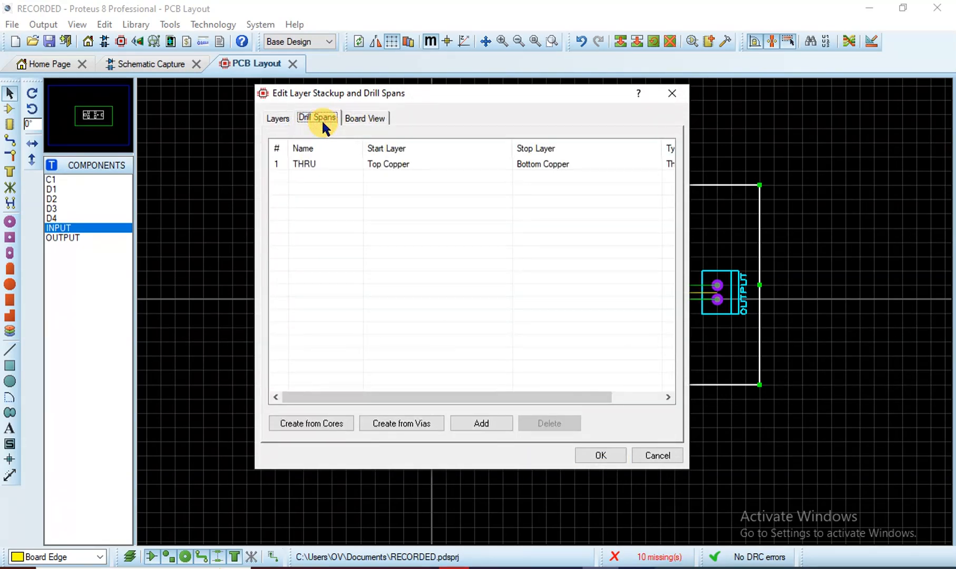
left_click(287, 118)
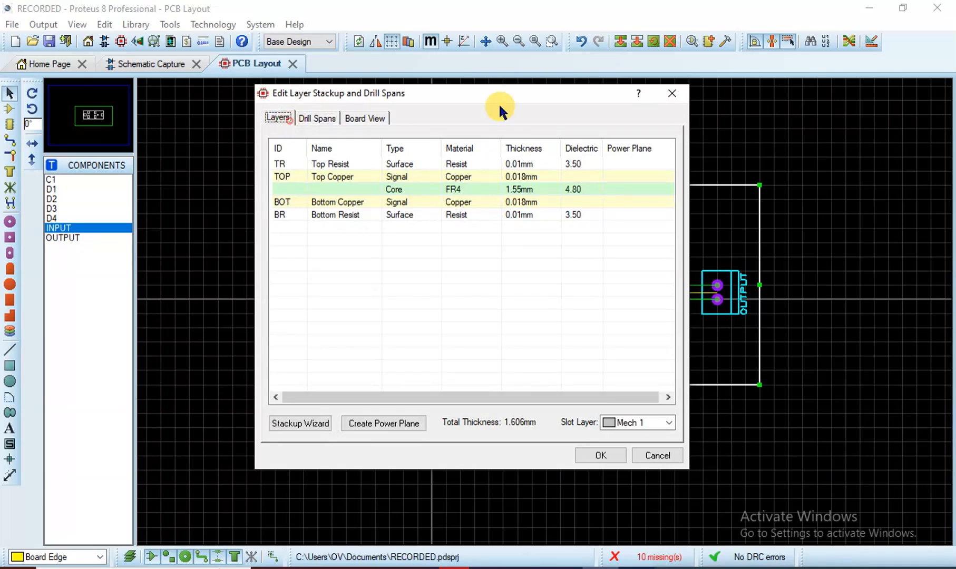
left_click(671, 95)
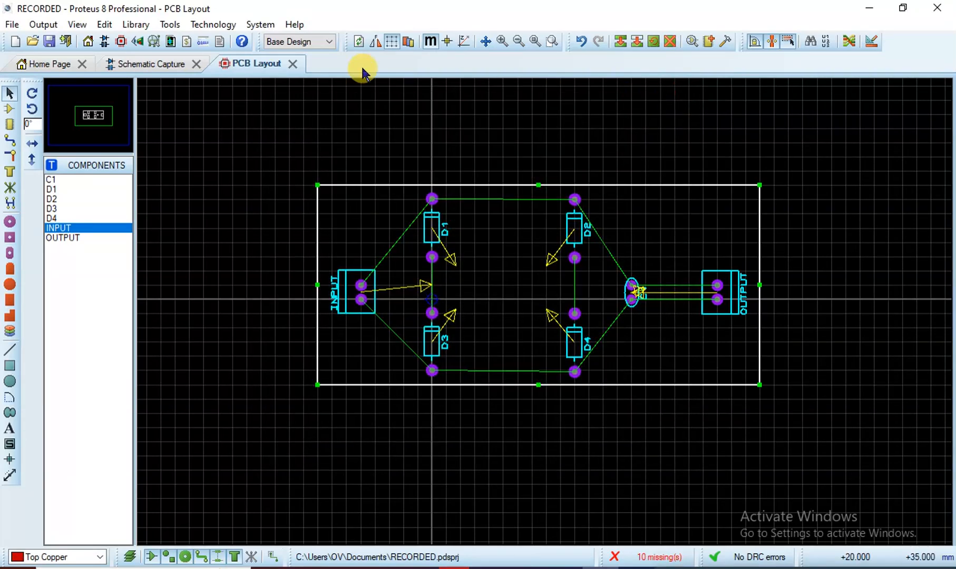
Map both the Top and Bottom of the layer pair to Bottom Copper and confirm
left_click(230, 23)
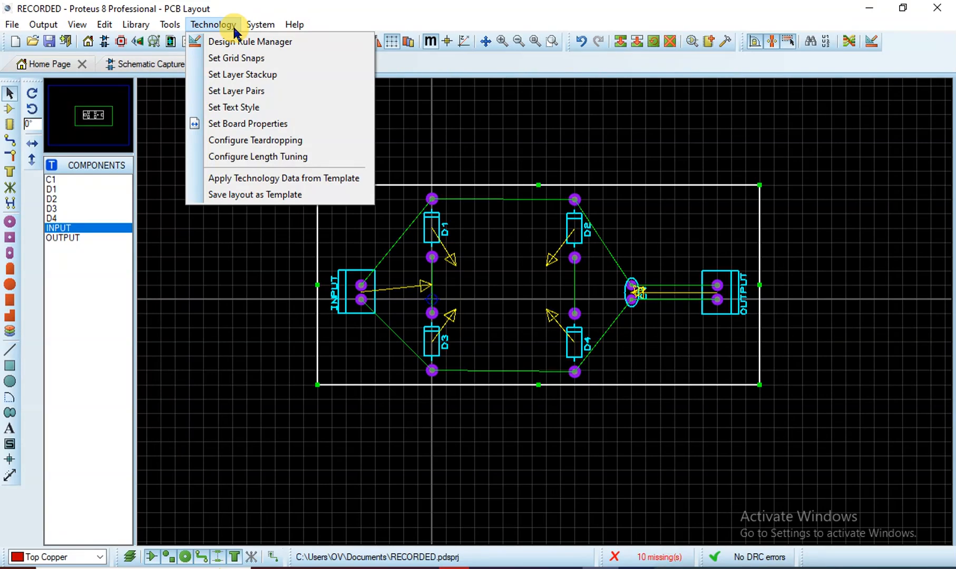
left_click(251, 91)
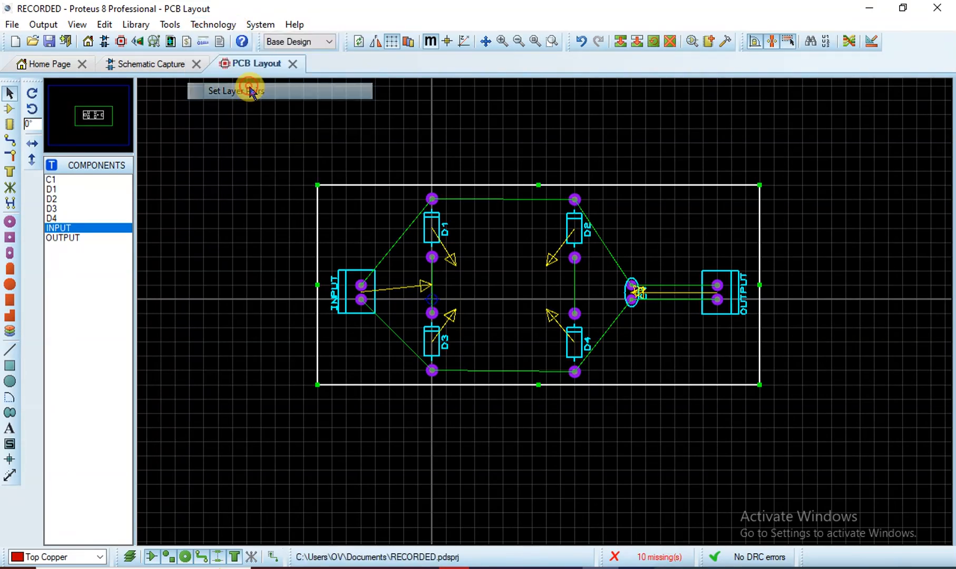
left_click(450, 204)
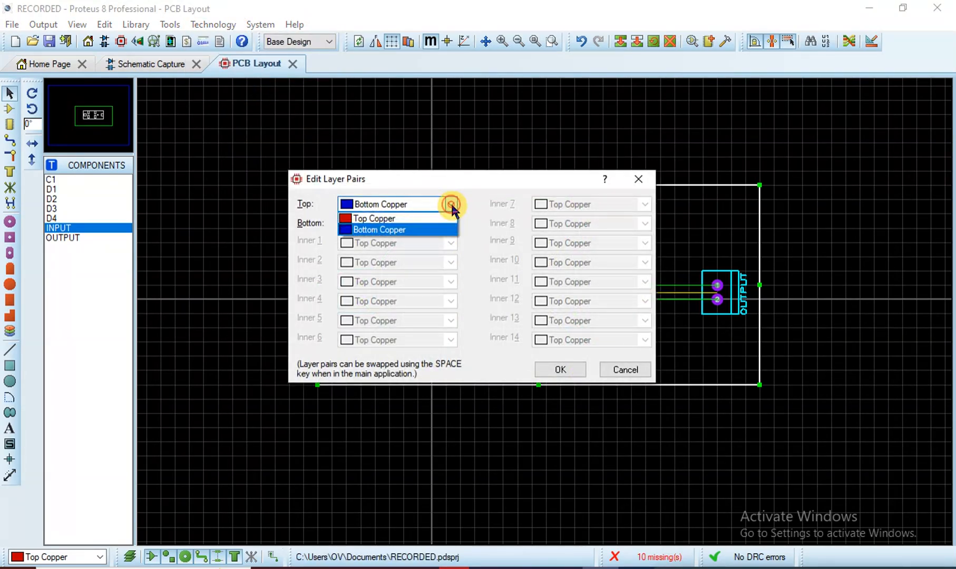
left_click(437, 230)
left_click(450, 222)
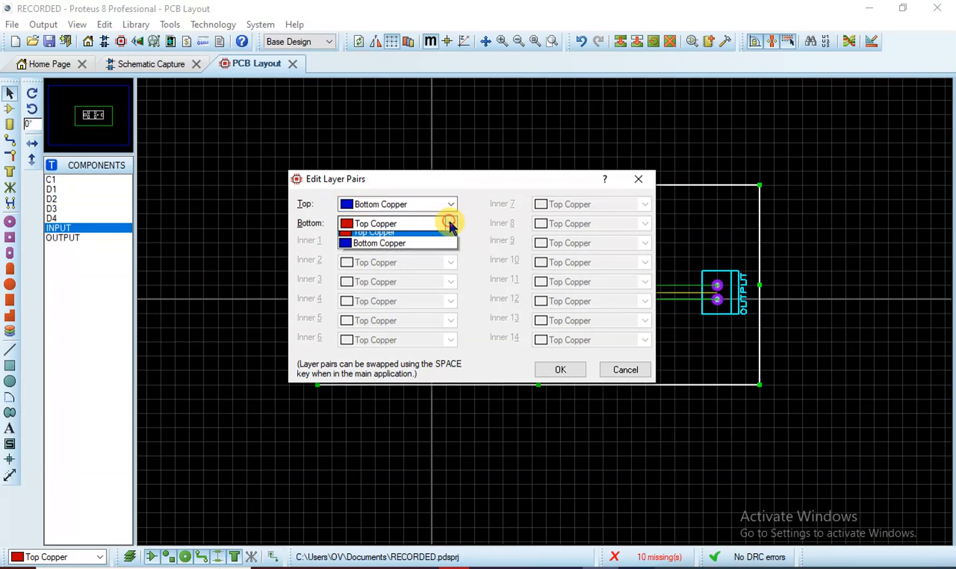
left_click(430, 248)
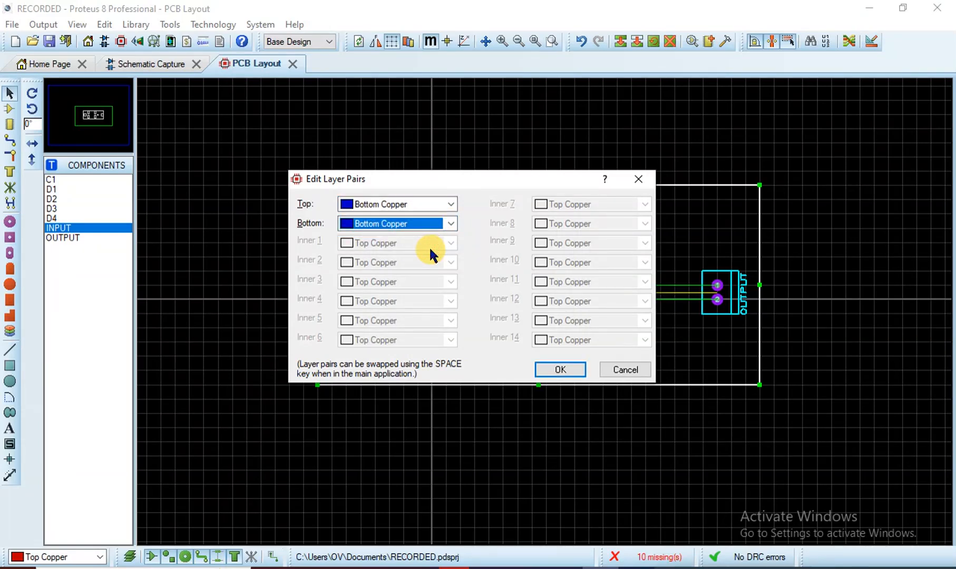
left_click(579, 373)
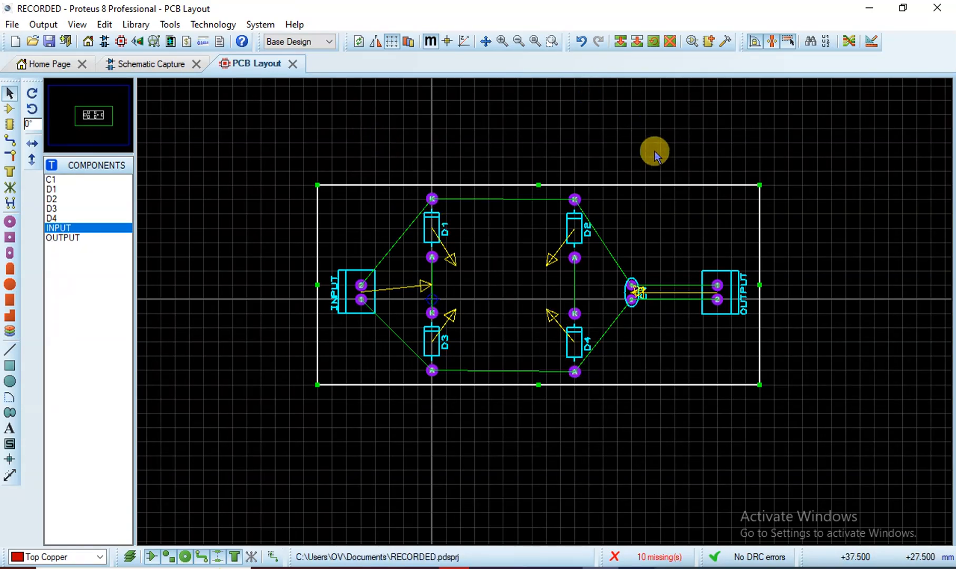
Give the SIGNAL net class T30 traces, T50 necks and V40 vias
left_click(871, 47)
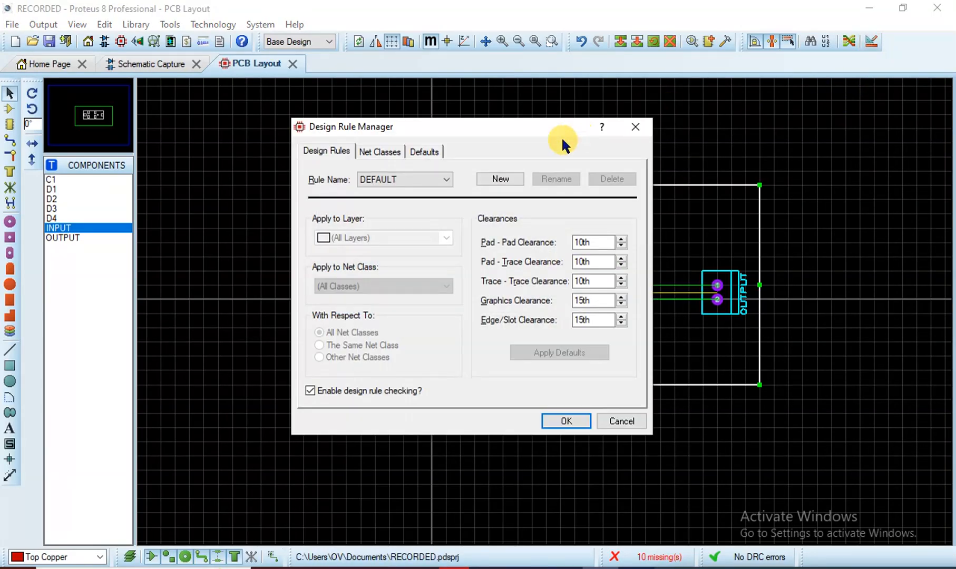
left_click(392, 151)
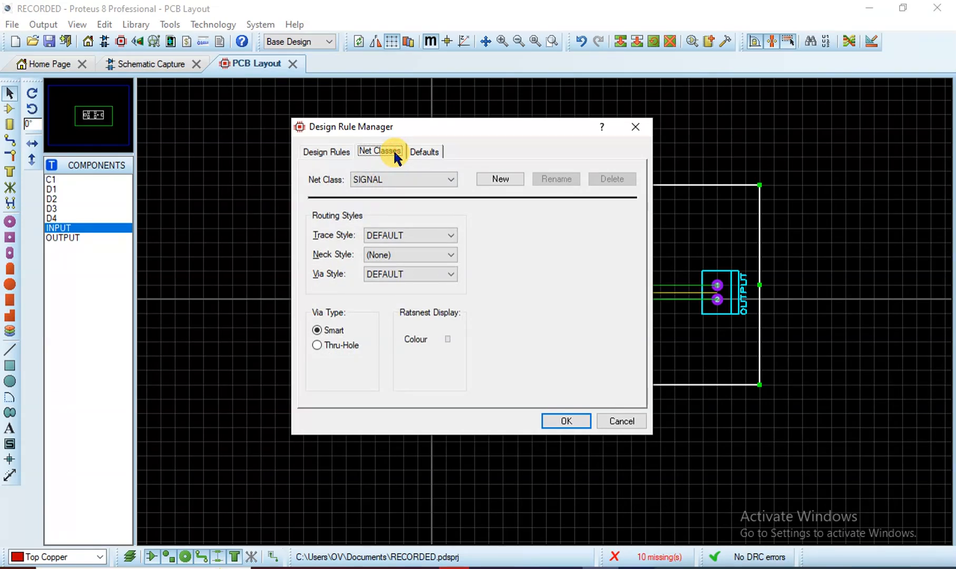
left_click(444, 179)
left_click(444, 180)
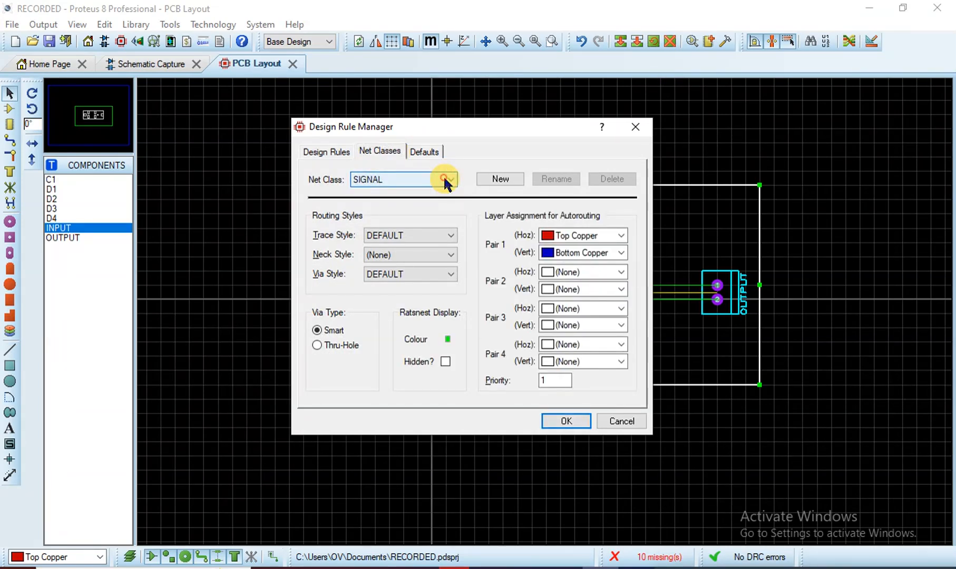
left_click(446, 235)
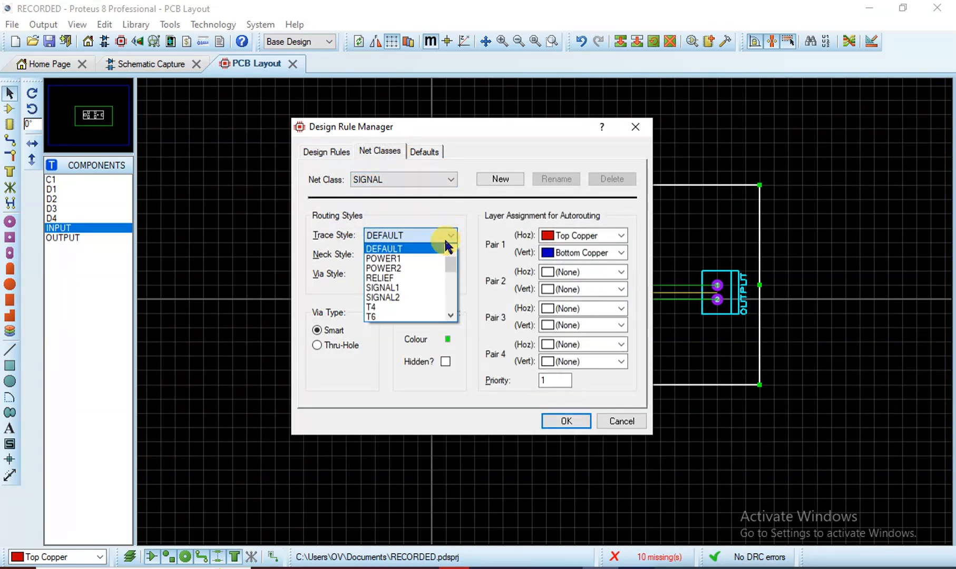
left_click(448, 315)
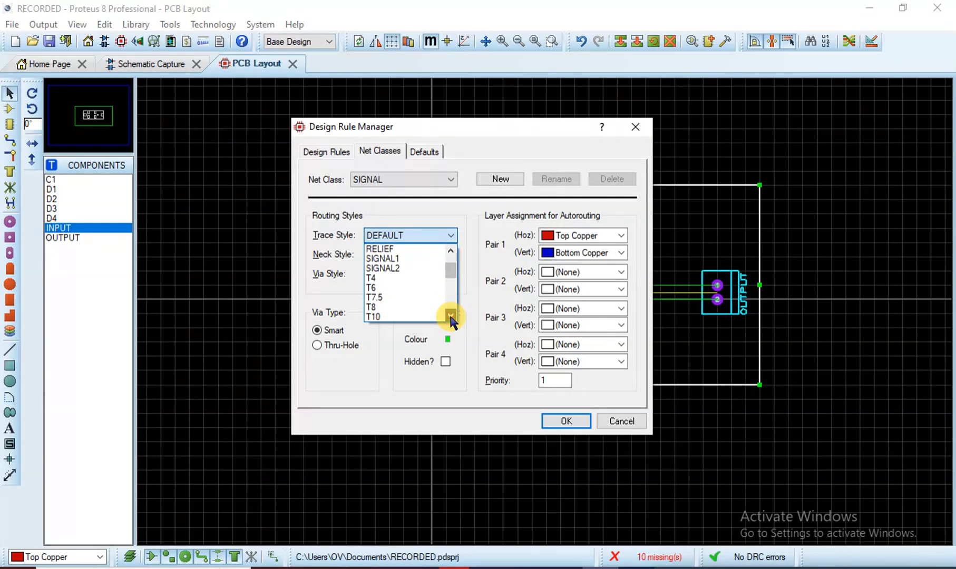
left_click(449, 314)
left_click(449, 315)
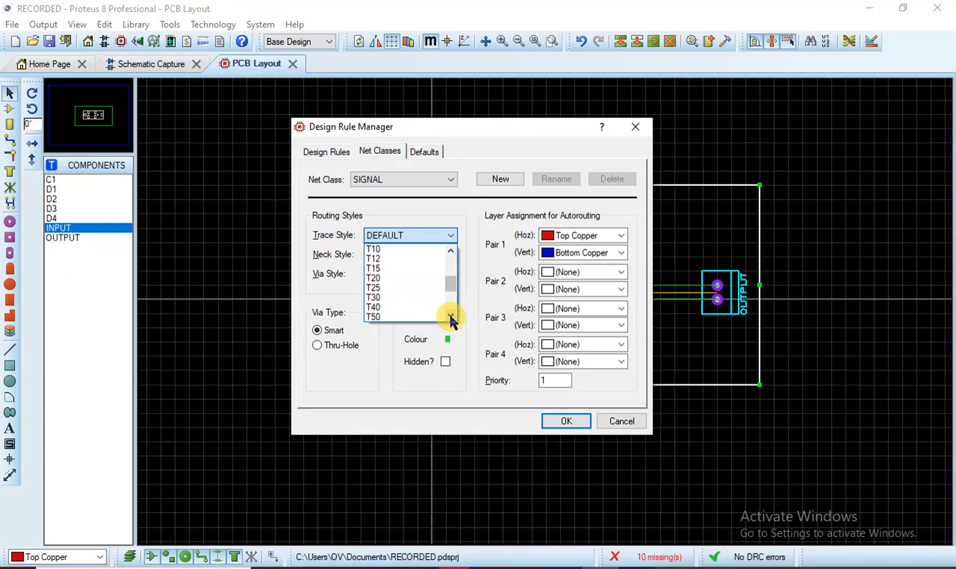
left_click(404, 294)
left_click(449, 255)
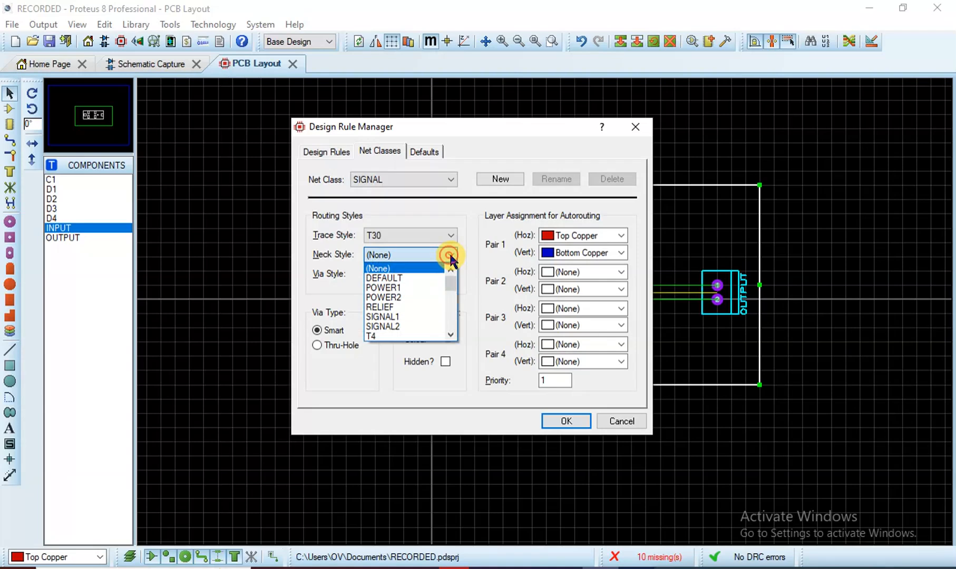
left_click(448, 333)
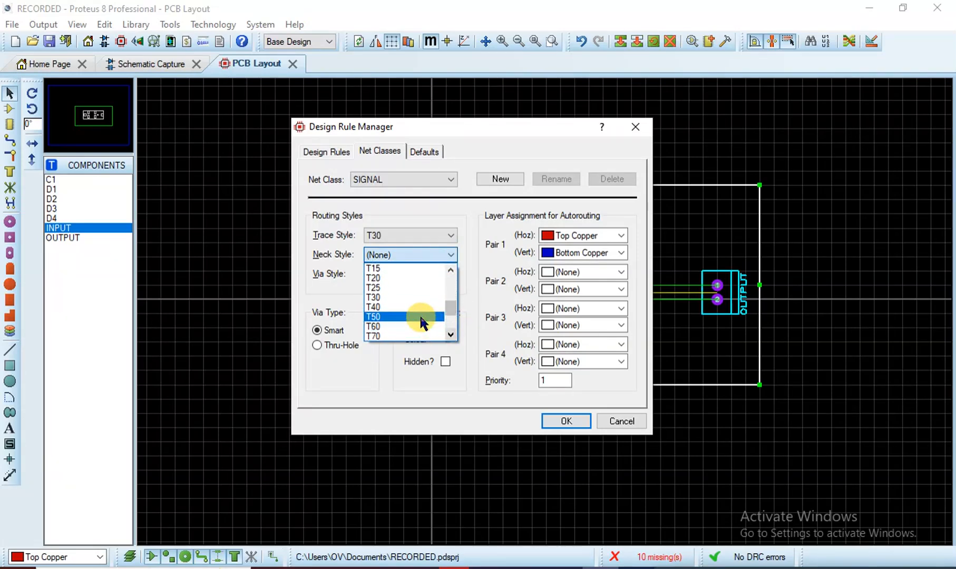
left_click(419, 313)
left_click(442, 278)
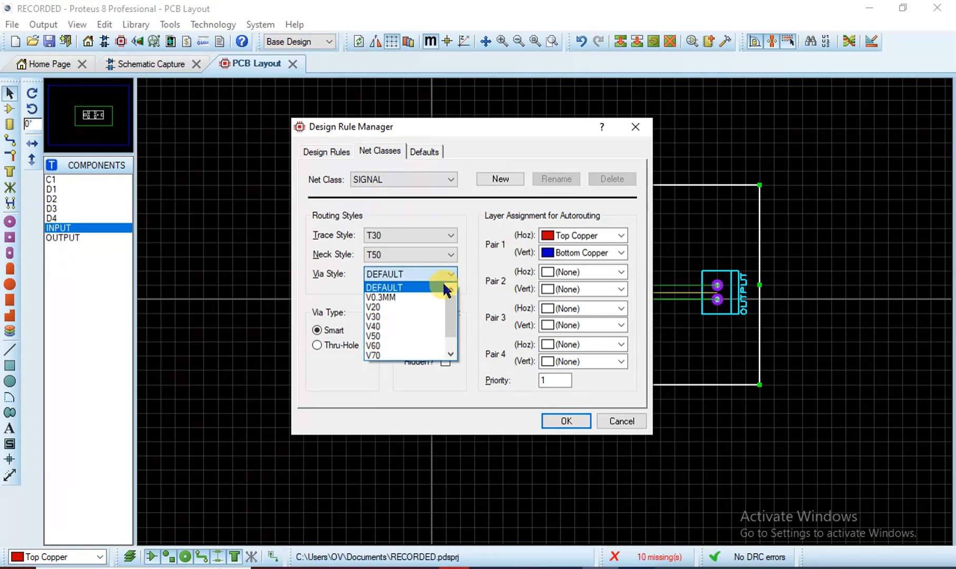
left_click(436, 325)
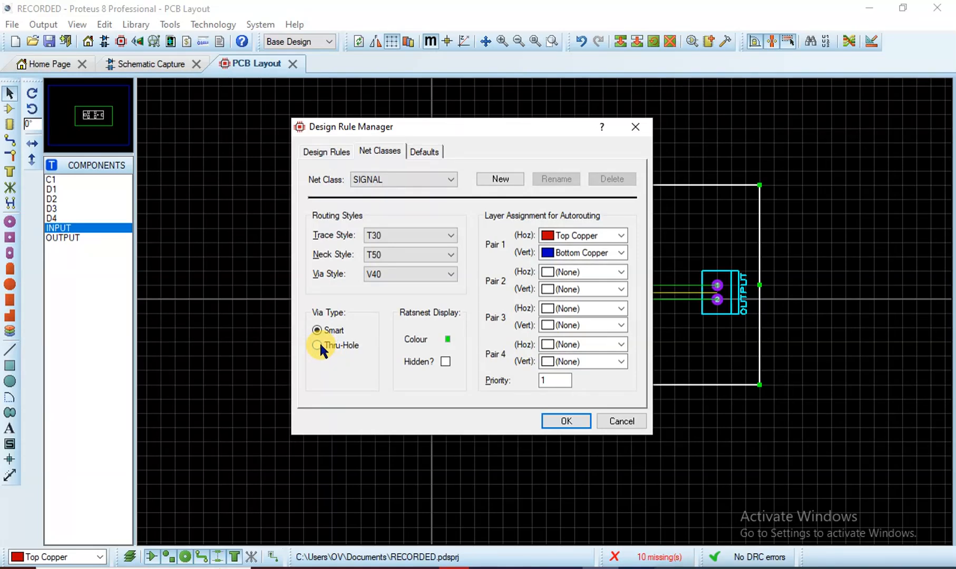
Route Pair 1 horizontal traces on Bottom Copper with thru-hole vias, and apply the rules
left_click(623, 235)
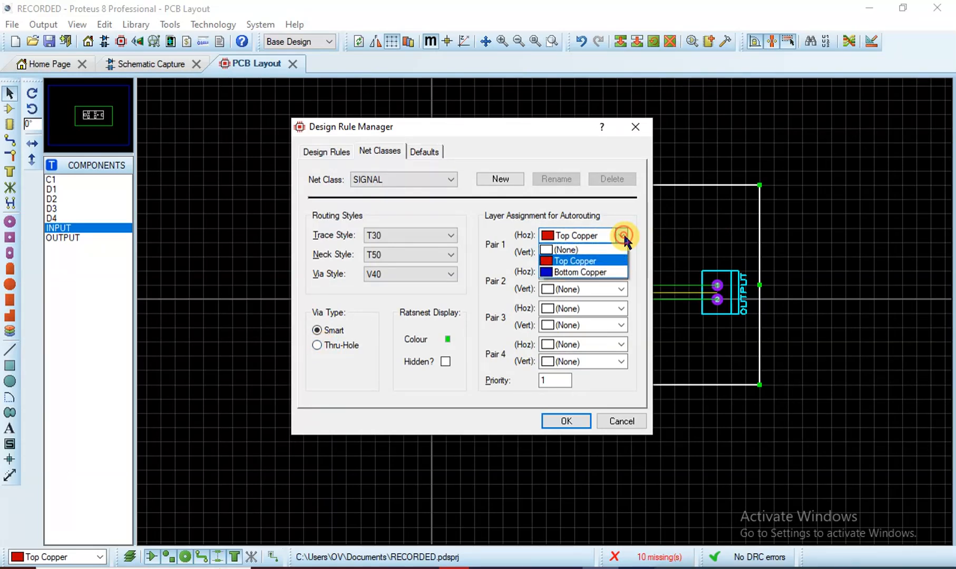
left_click(603, 273)
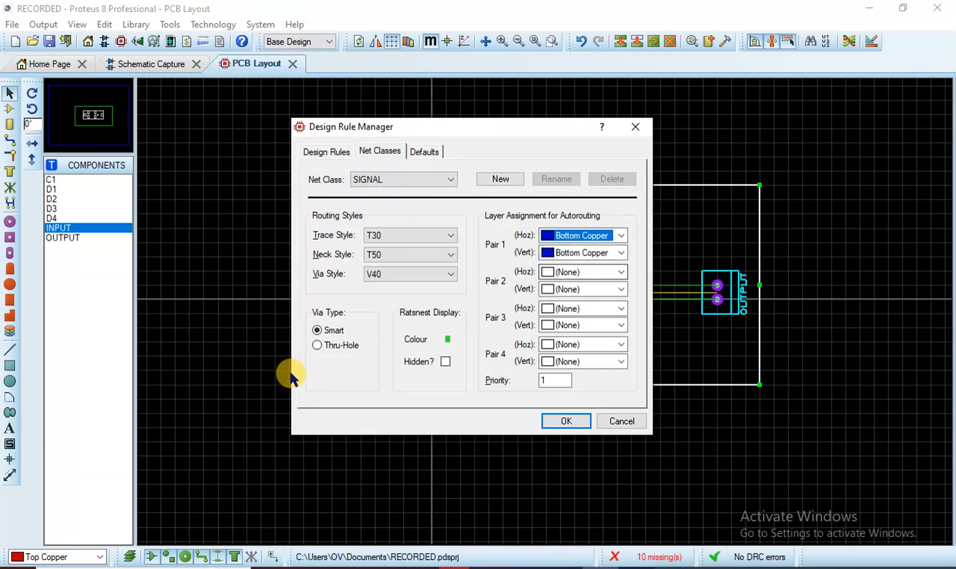
left_click(331, 345)
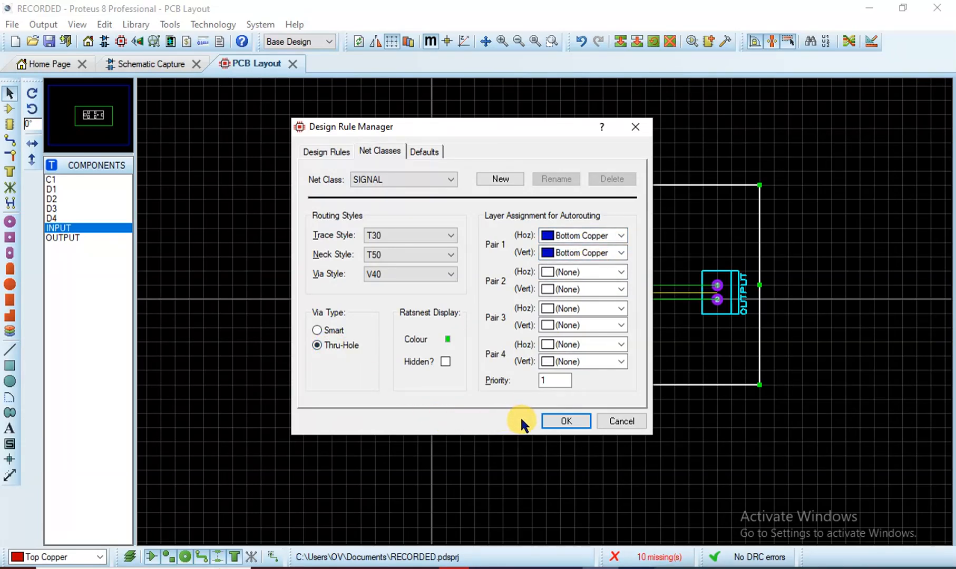
left_click(548, 424)
left_click(338, 150)
left_click(420, 152)
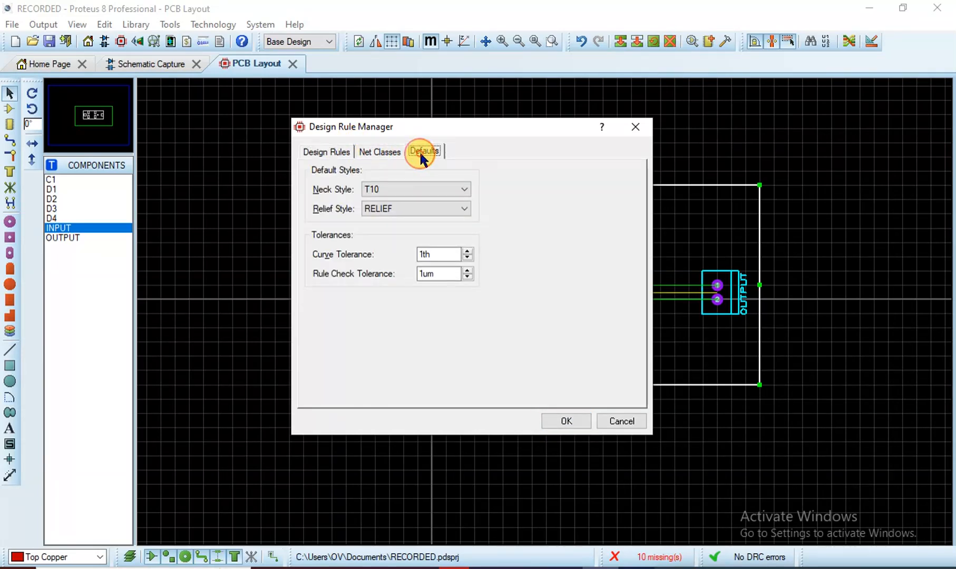
left_click(562, 422)
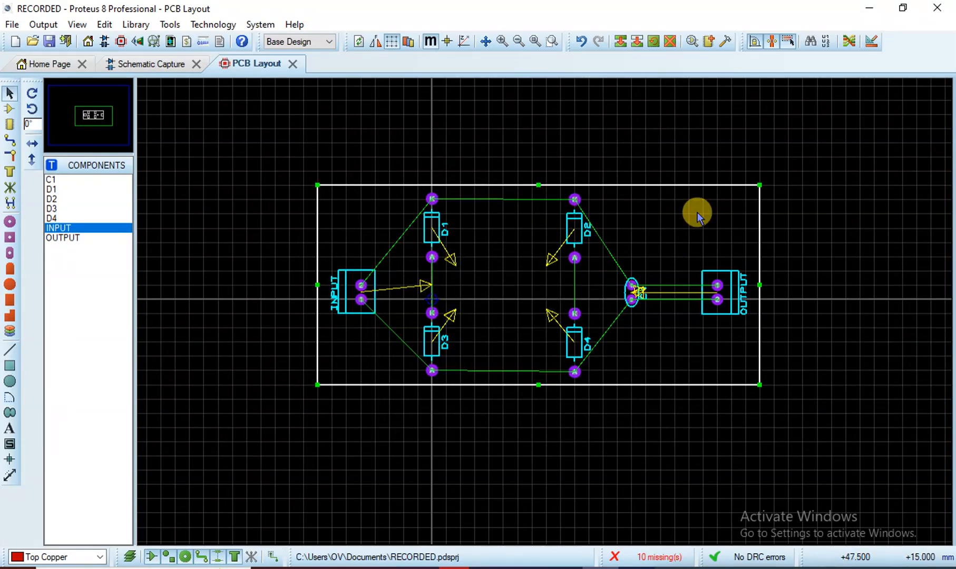
Autoroute the board after entering 0 fanout passes and clearing the out-of-range warning
left_click(847, 42)
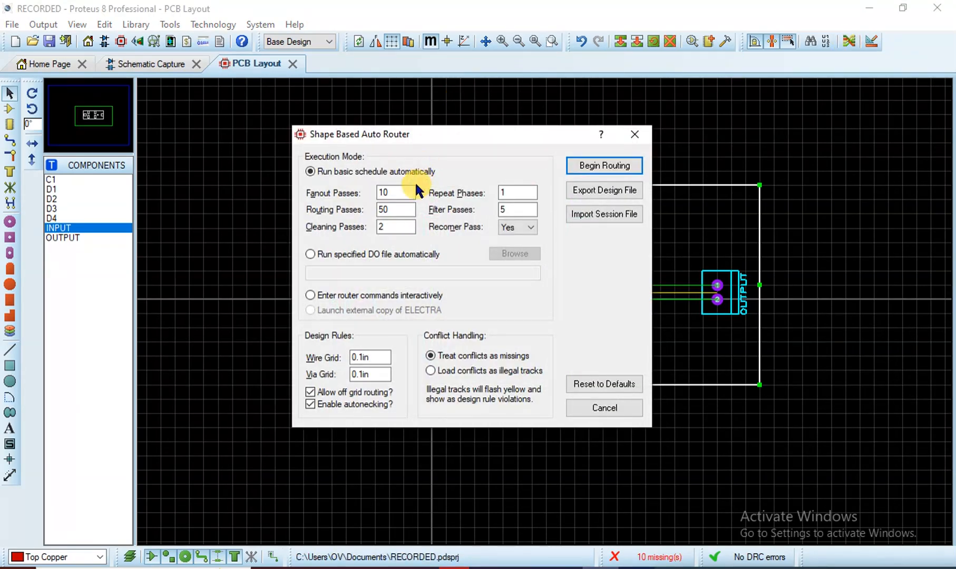
left_click(400, 188)
type("0")
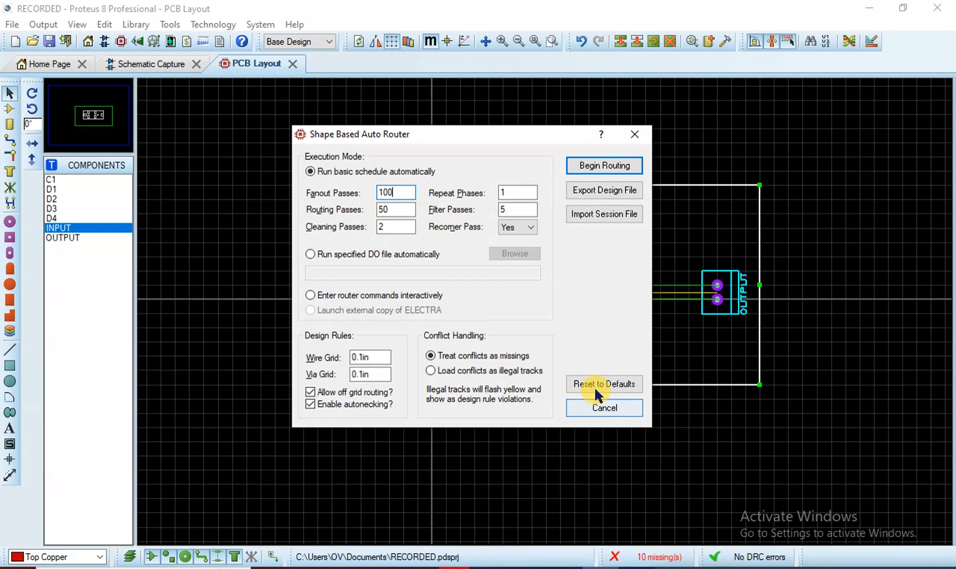
left_click(609, 170)
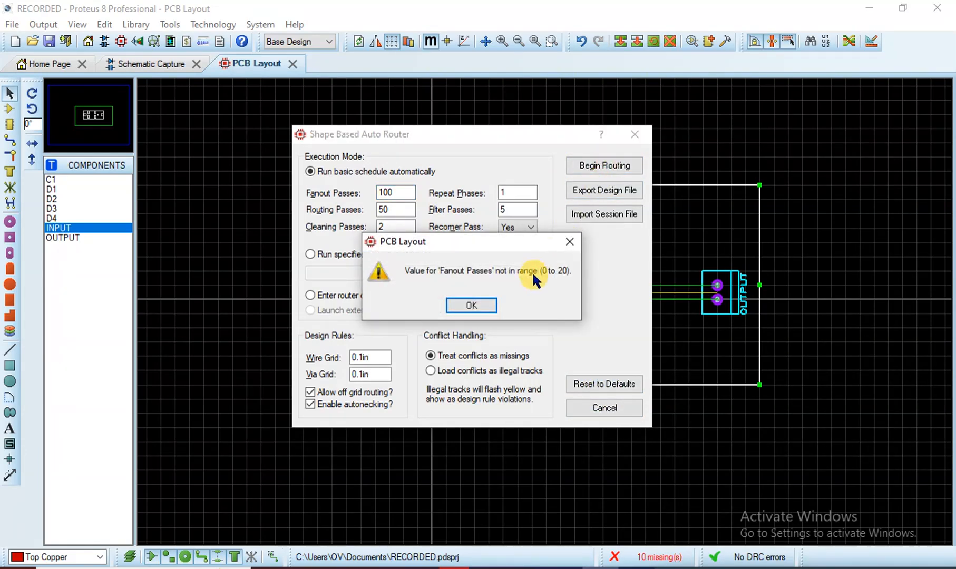
left_click(486, 304)
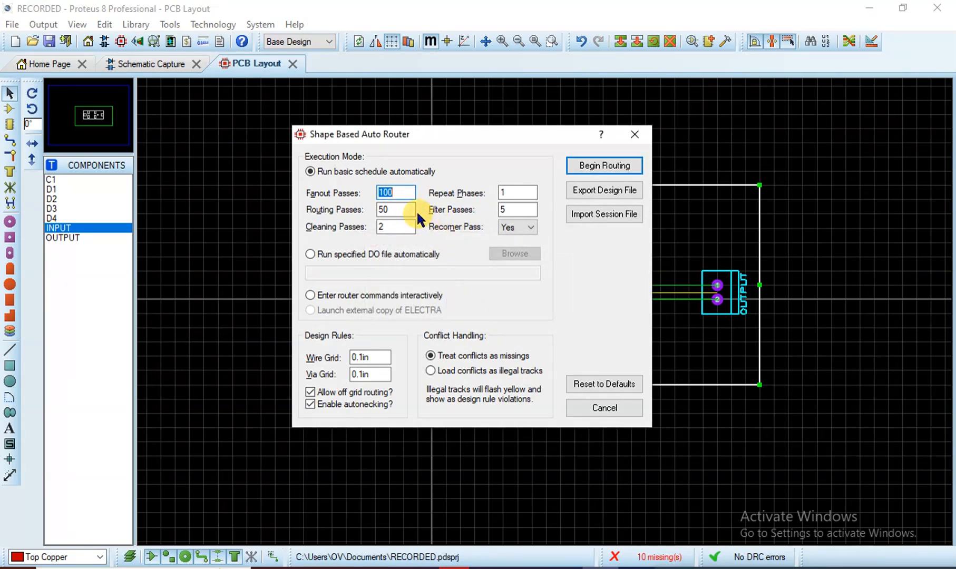
left_click(412, 193)
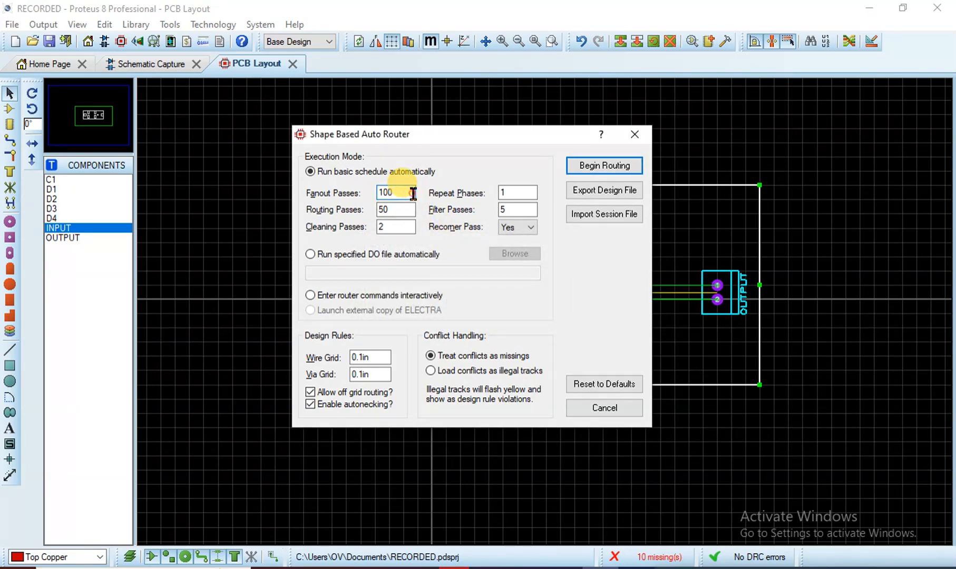
left_click(579, 165)
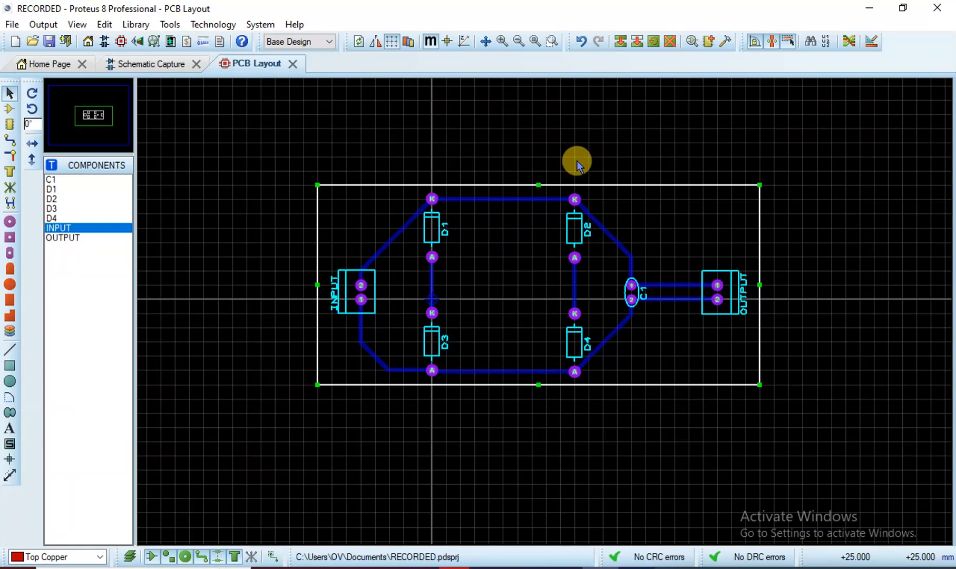
Undo the autorouted tracks and return to the schematic
left_click(432, 313)
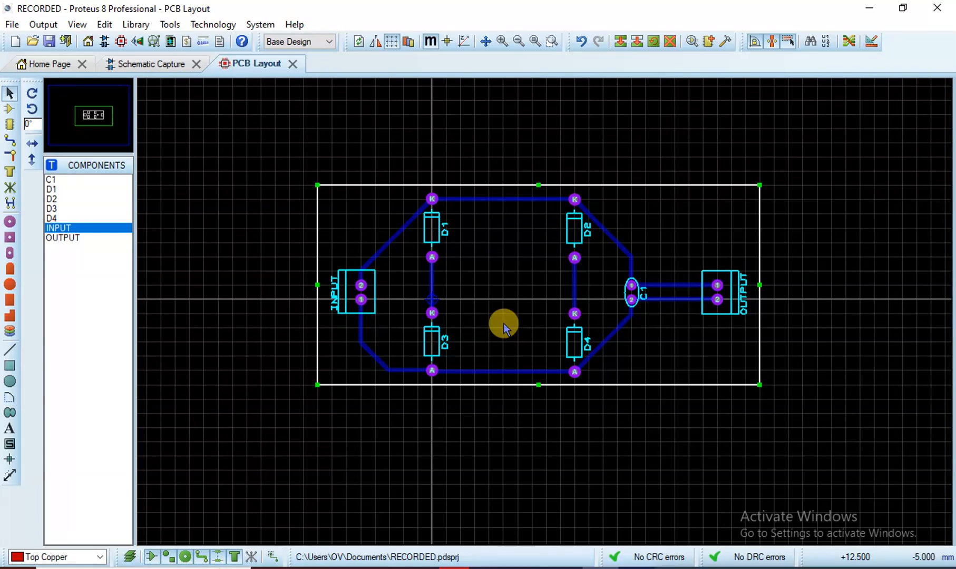
key("ctrl+z")
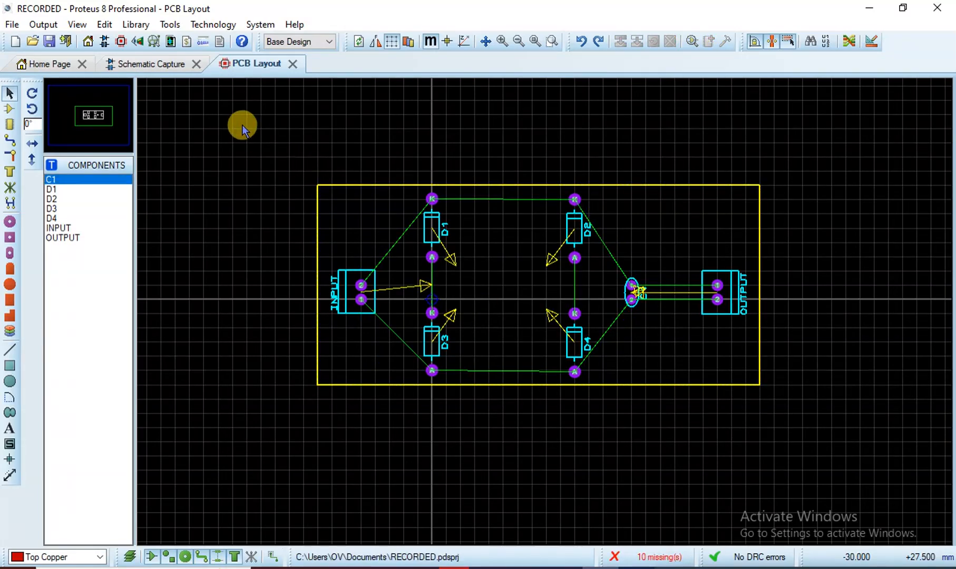
left_click(156, 64)
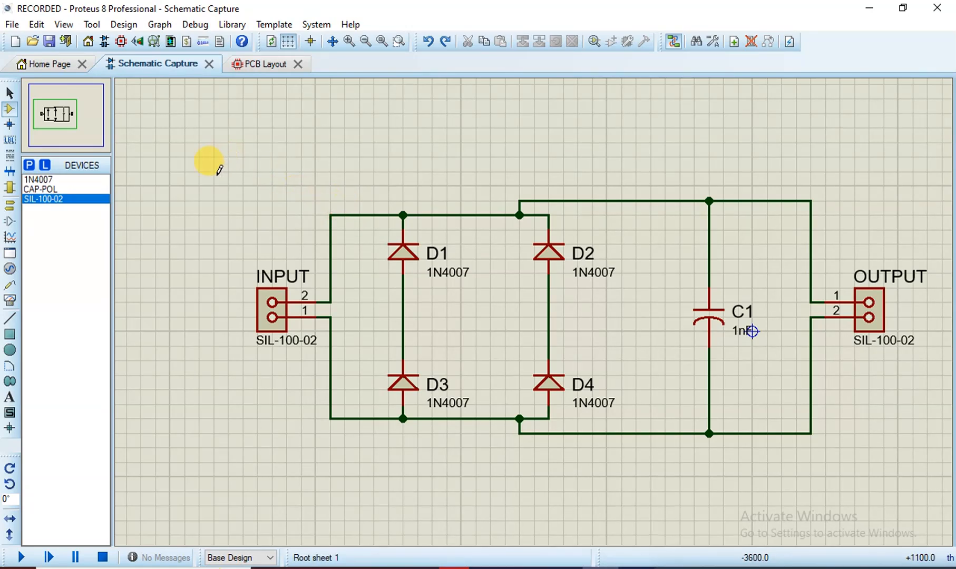
Rewire INPUT pin 2 to the D2–D4 line and pin 1 to the D1–D3 line
left_click(10, 92)
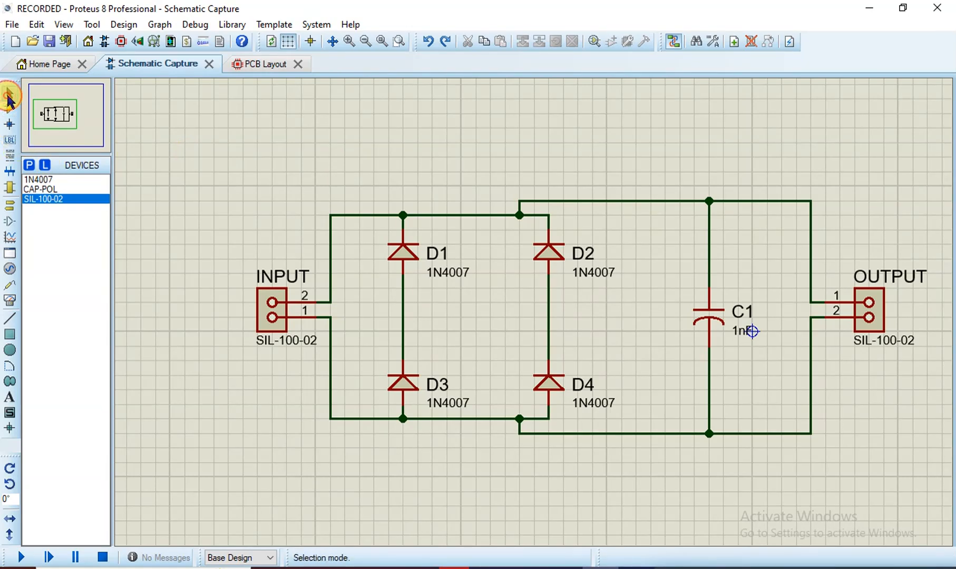
left_click(356, 215)
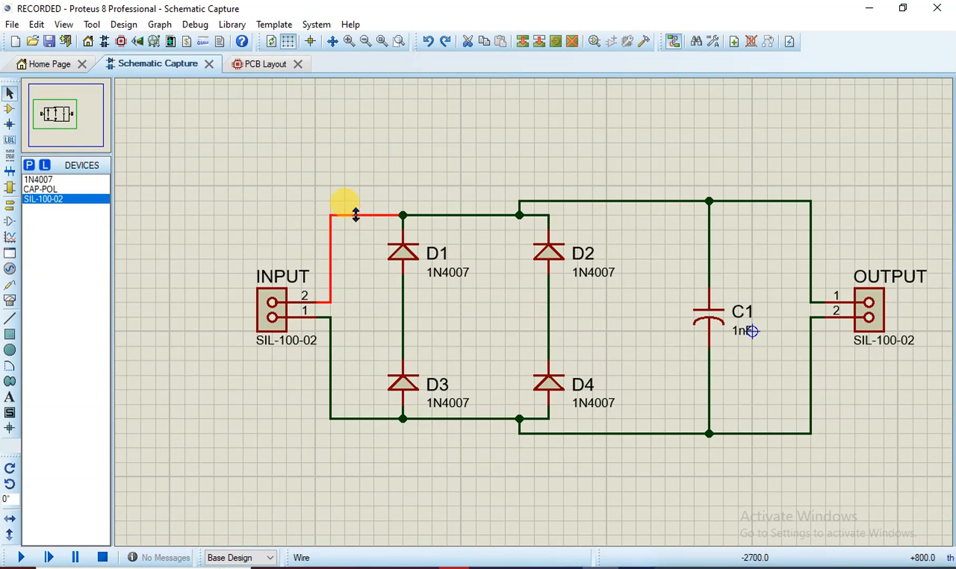
right_click(356, 214)
right_click(356, 215)
left_click(328, 406)
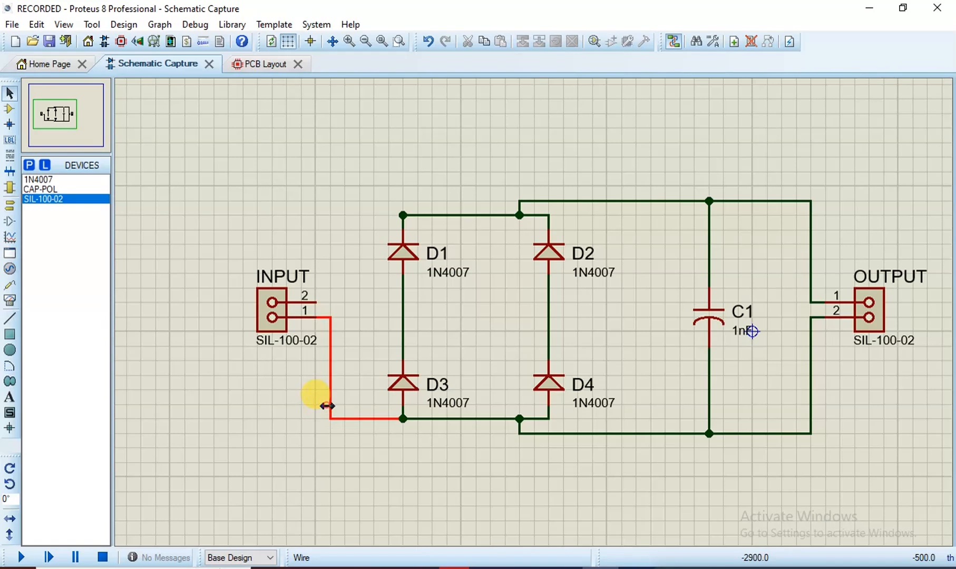
key("Delete")
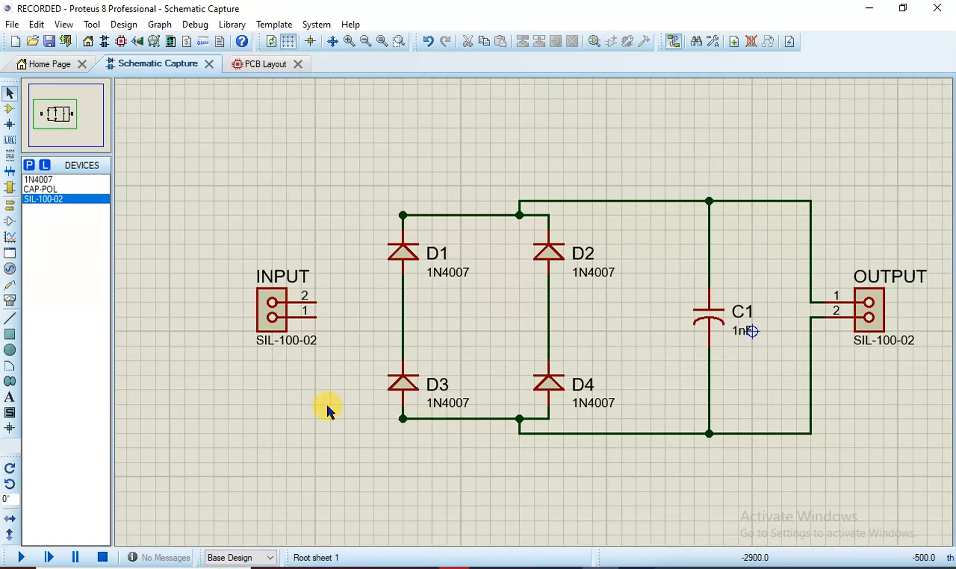
left_click(316, 301)
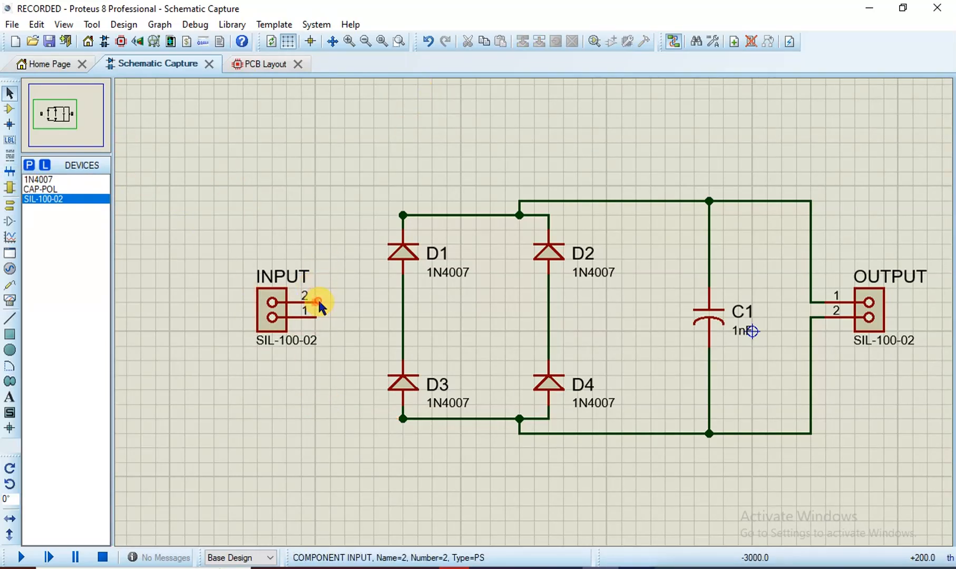
left_click(548, 302)
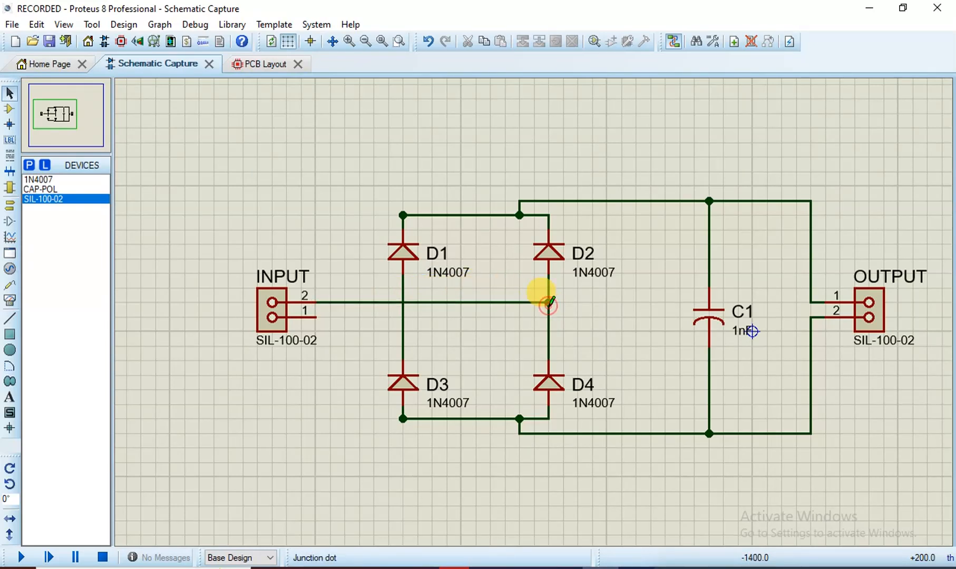
left_click(316, 316)
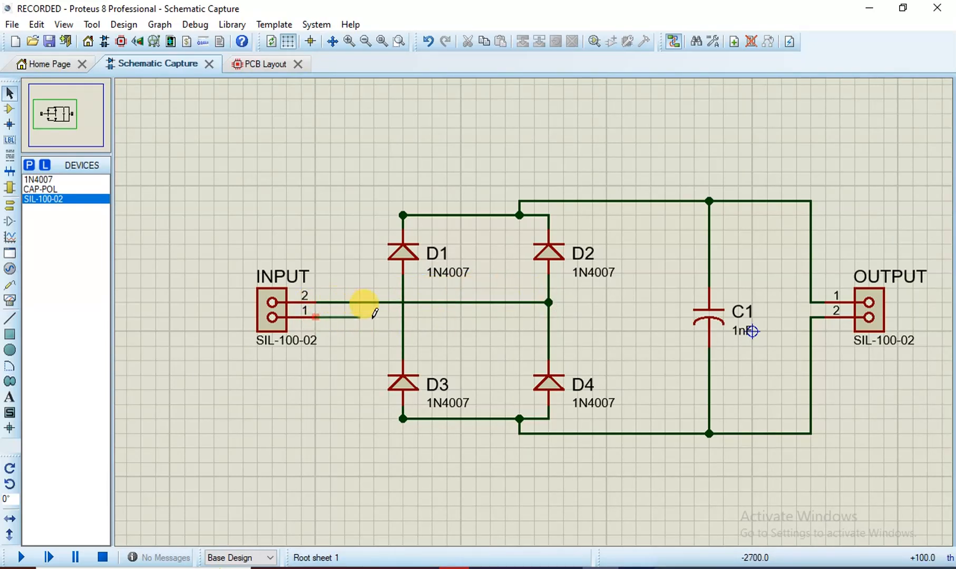
left_click(403, 317)
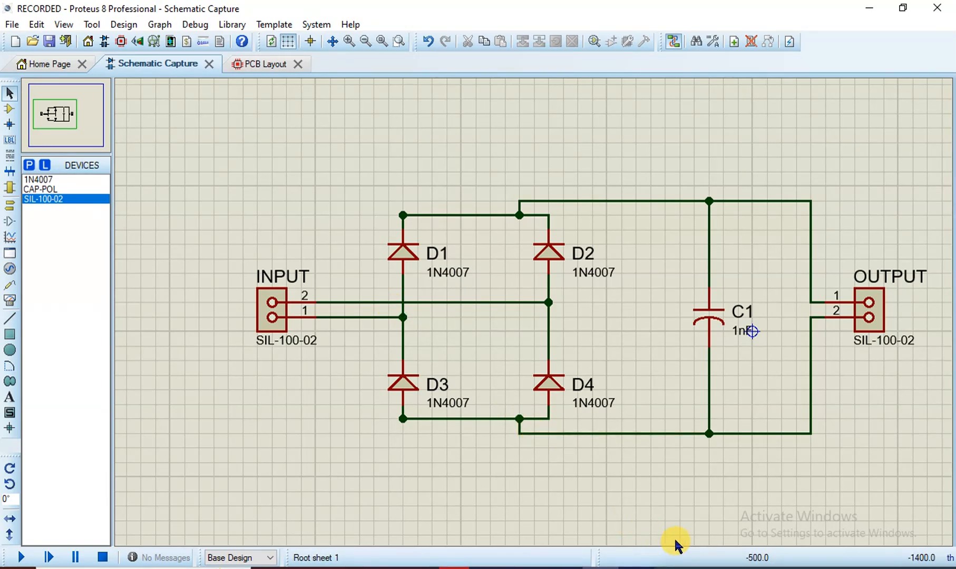
Save the project and switch to the PCB layout
left_click(13, 25)
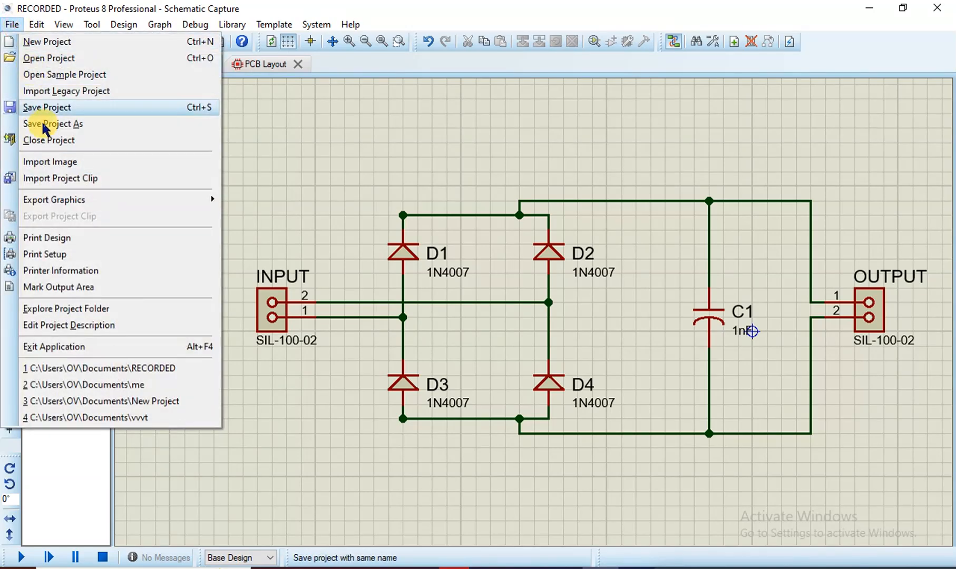
left_click(46, 107)
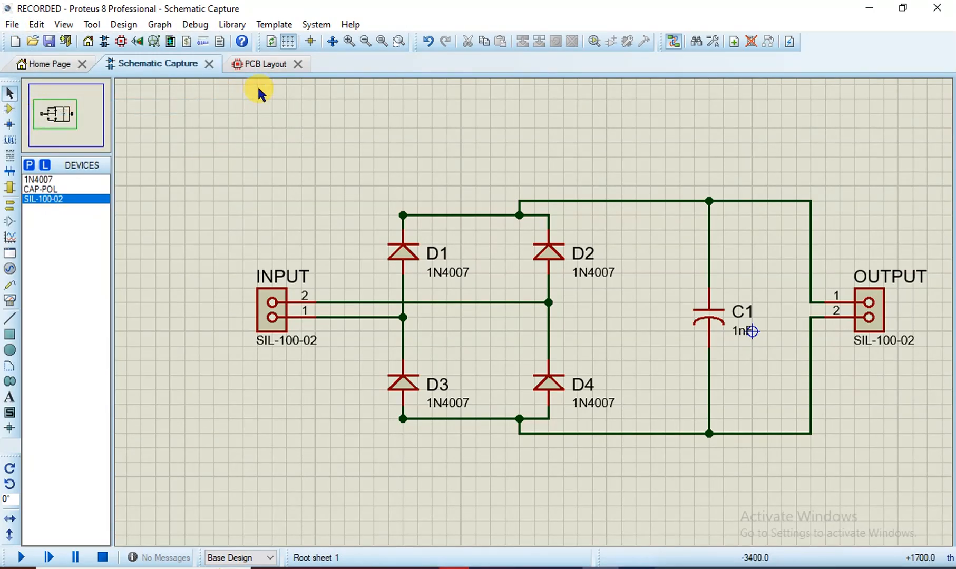
left_click(253, 64)
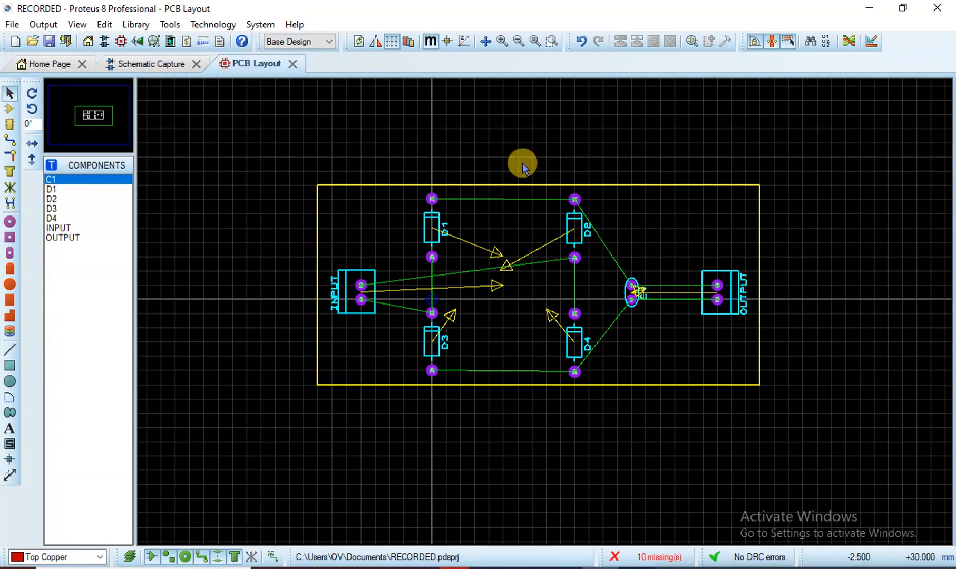
Autoroute the board, then reshape the bend of the INPUT-to-D2 track
left_click(849, 42)
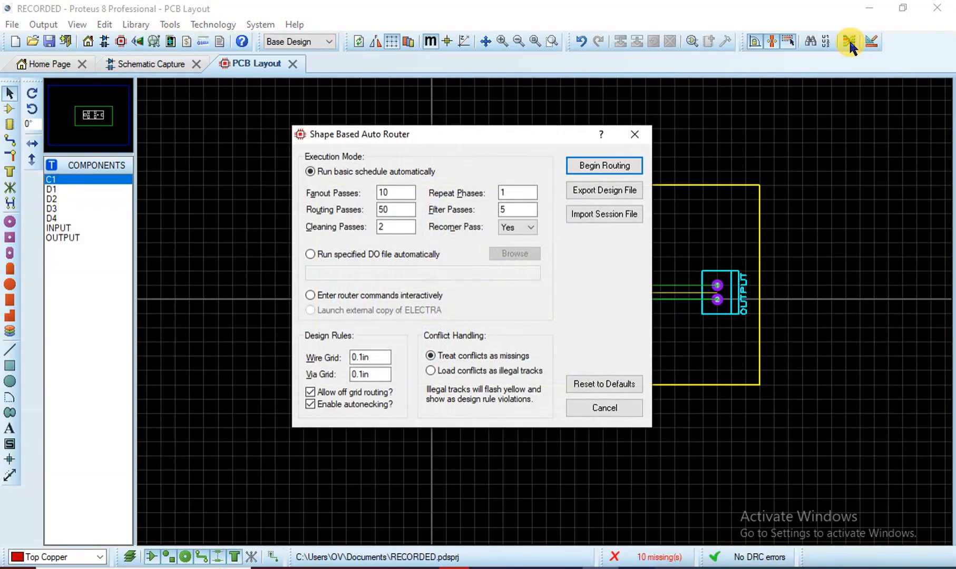
left_click(601, 164)
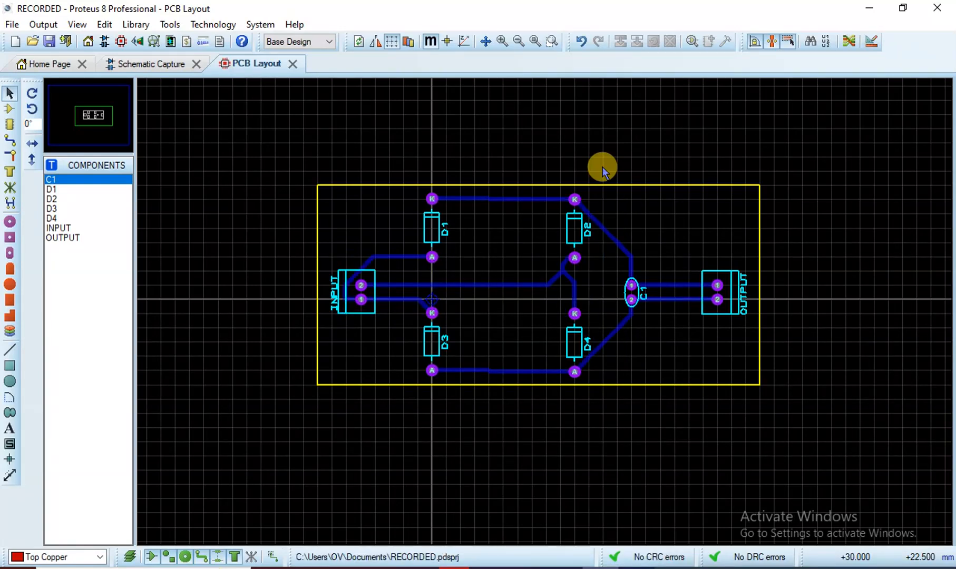
left_click(564, 273)
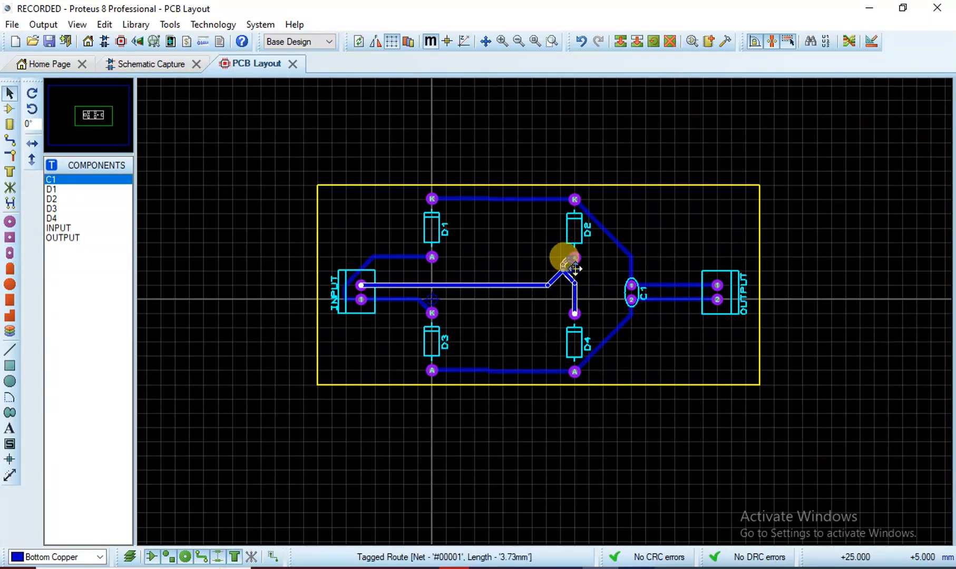
mouse_move(573, 275)
left_mouse_down()
mouse_move(563, 271)
mouse_move(575, 277)
left_mouse_up()
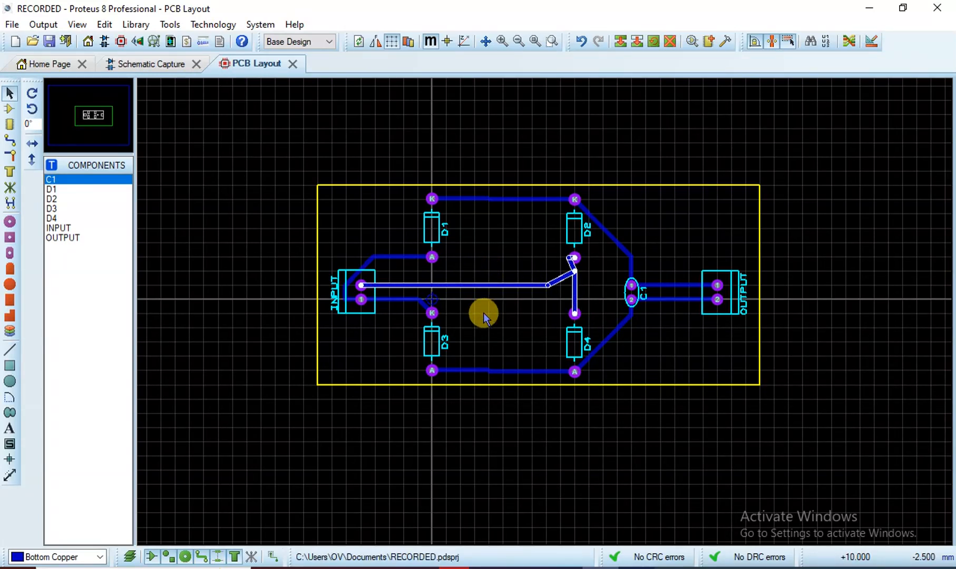
left_click(137, 65)
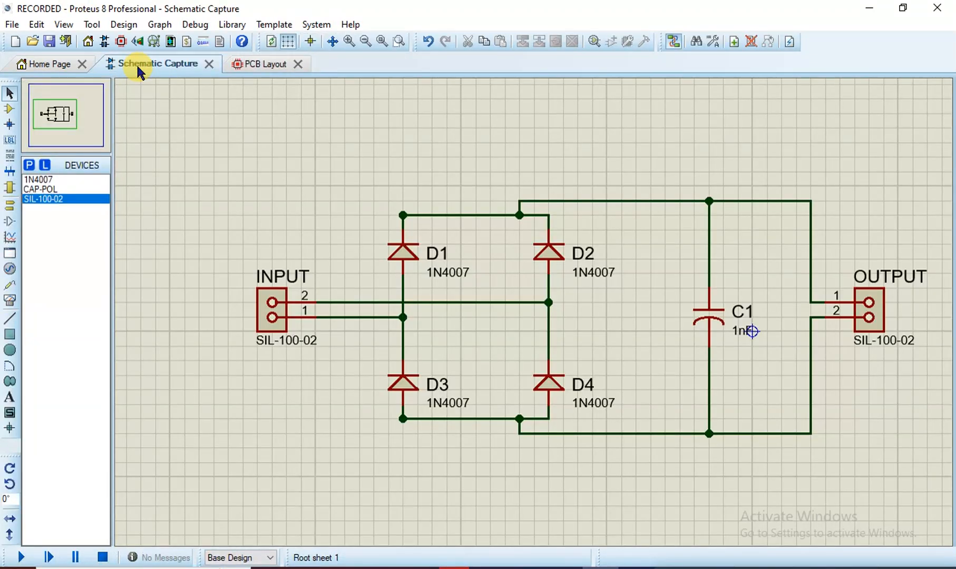
left_click(269, 65)
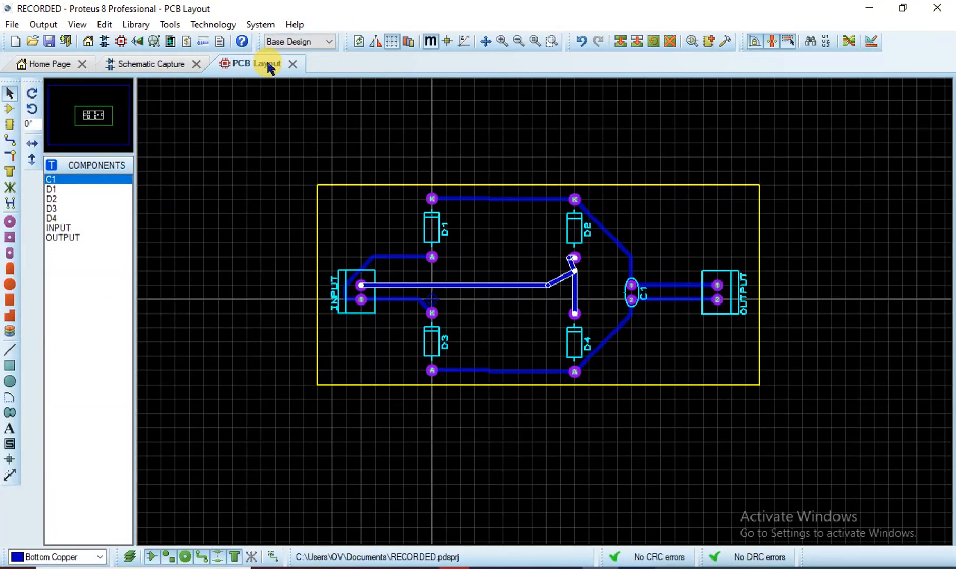
Orbit the board in the 3D Visualizer to check the underside tracks and component side, then return to PCB Layout
left_click(145, 45)
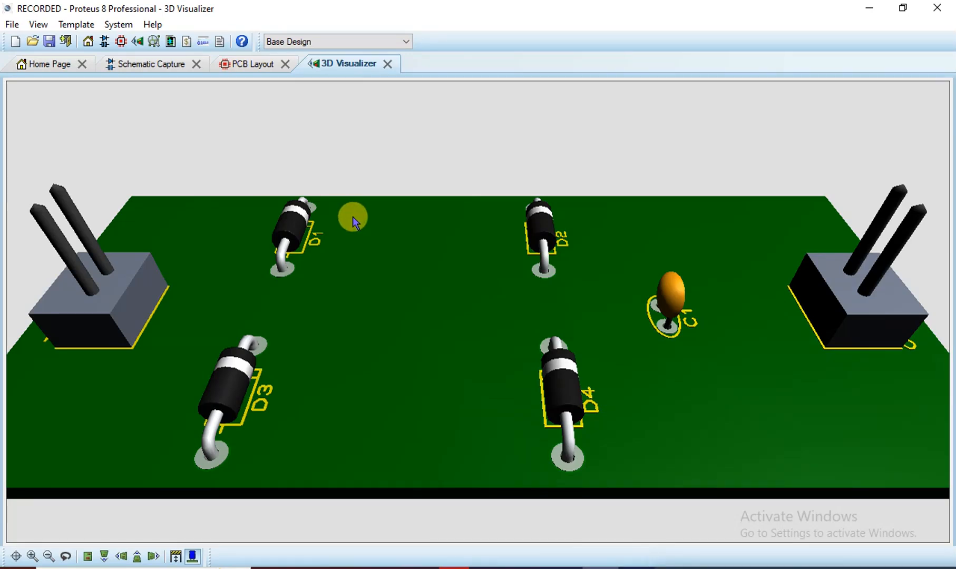
middle_click(369, 247)
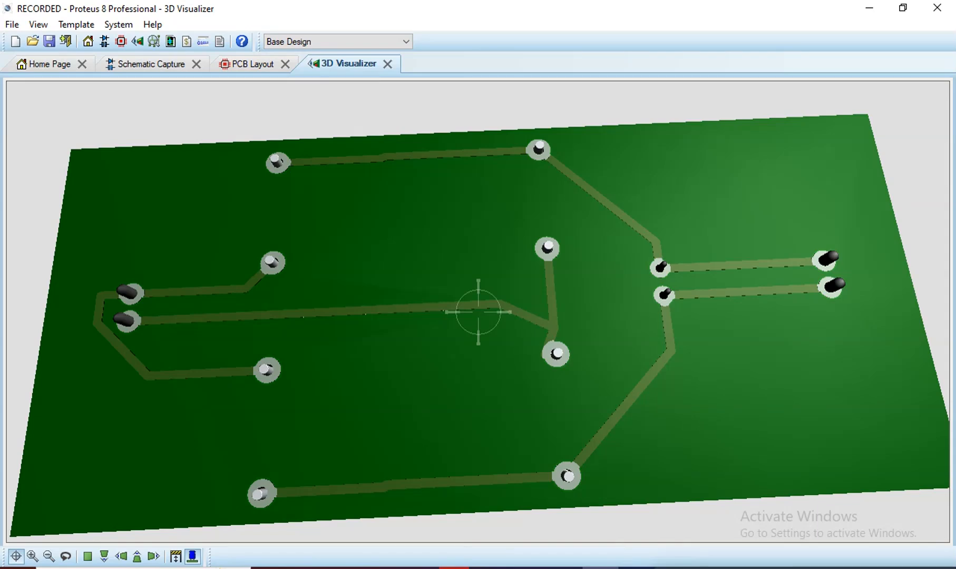
middle_click(478, 312)
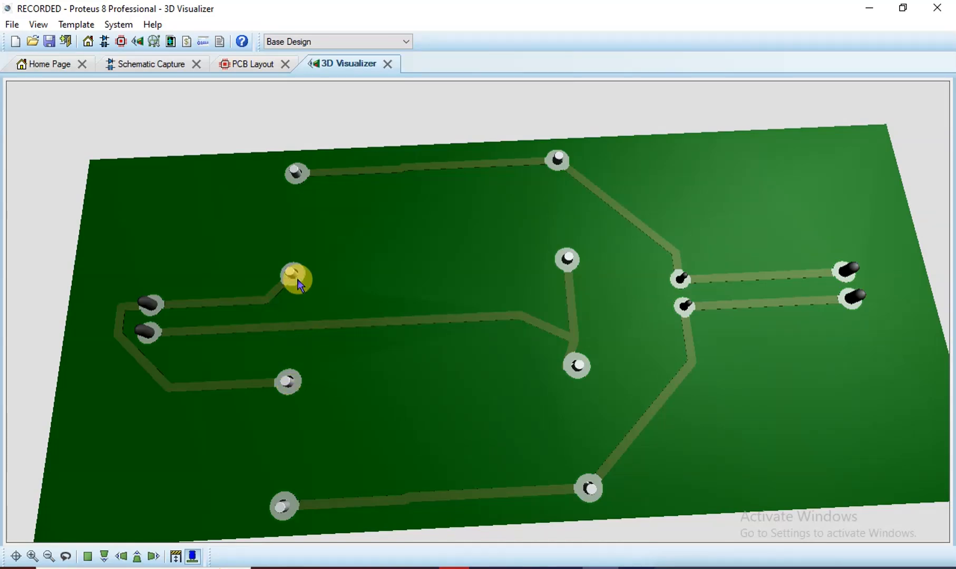
middle_click(422, 283)
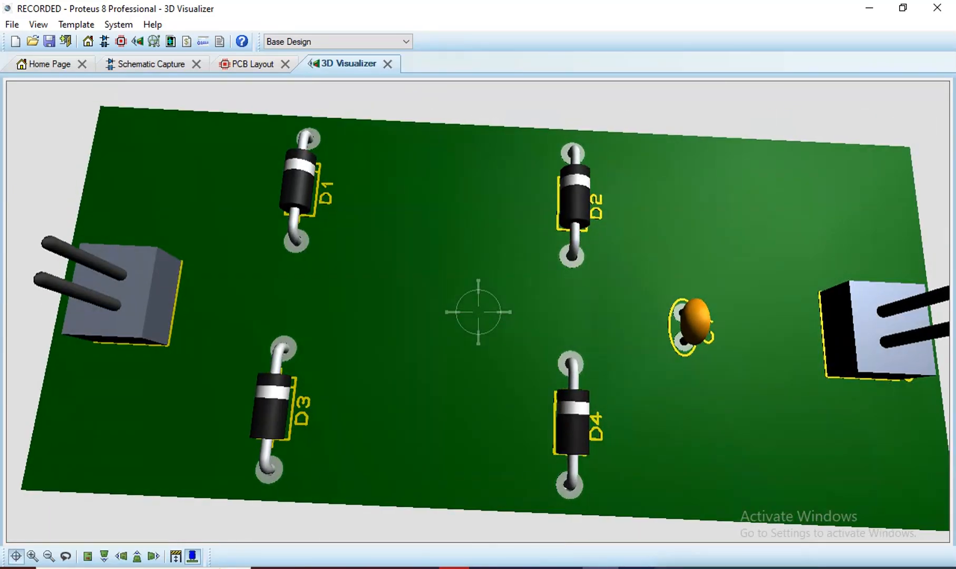
middle_click(478, 312)
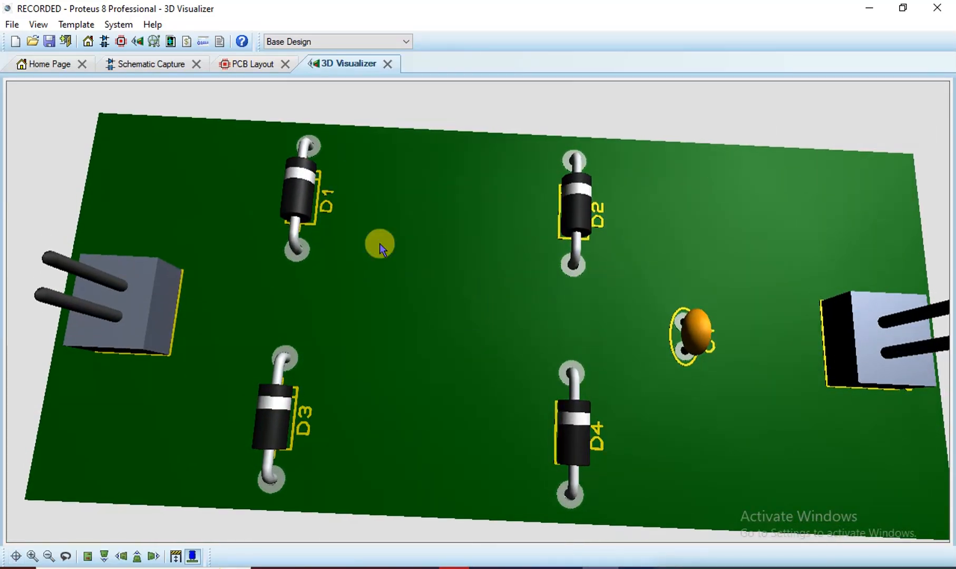
left_click(248, 66)
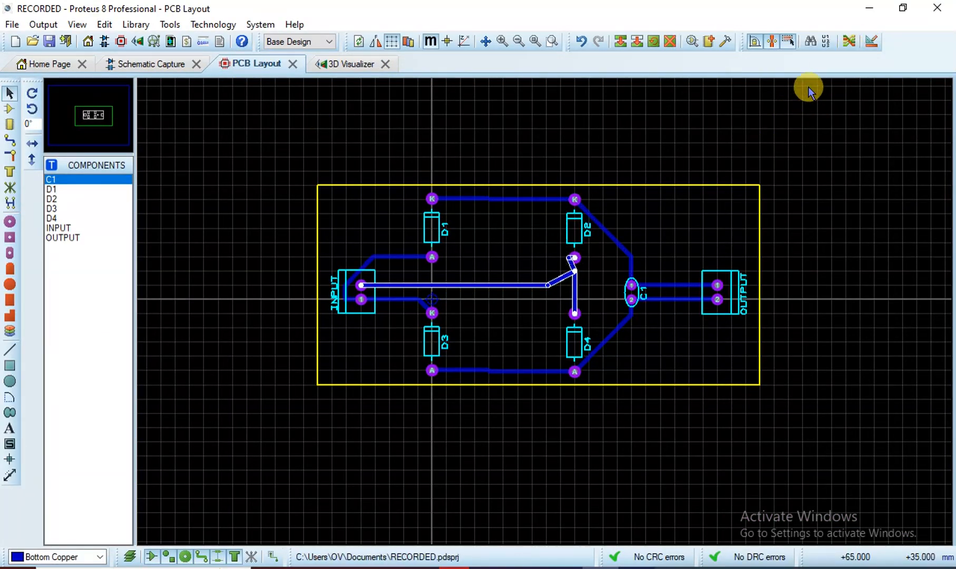
Place a schematic junction at INPUT pin 1 on the D1–D3 wire, then re-autoroute with Repeat Phases 10
left_click(165, 64)
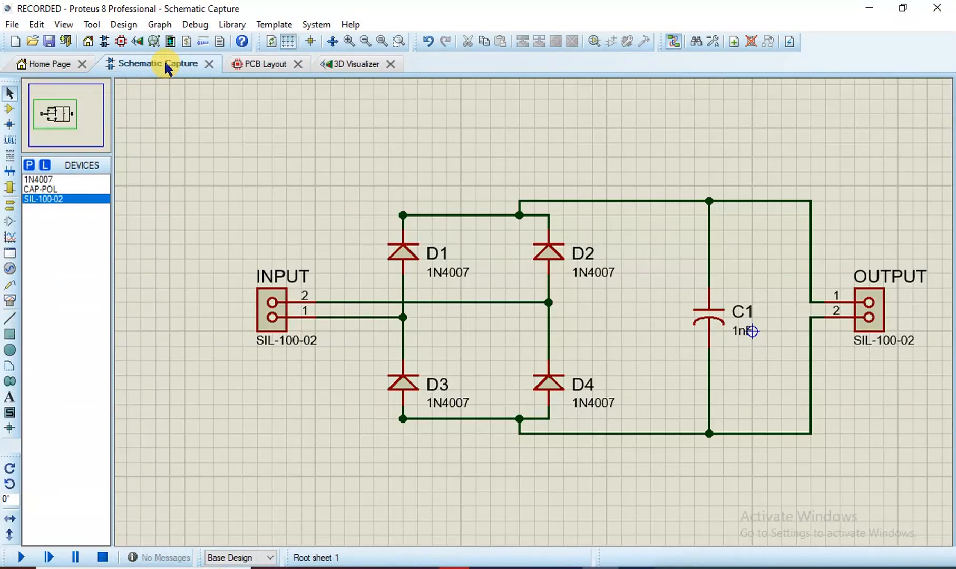
left_click(404, 316)
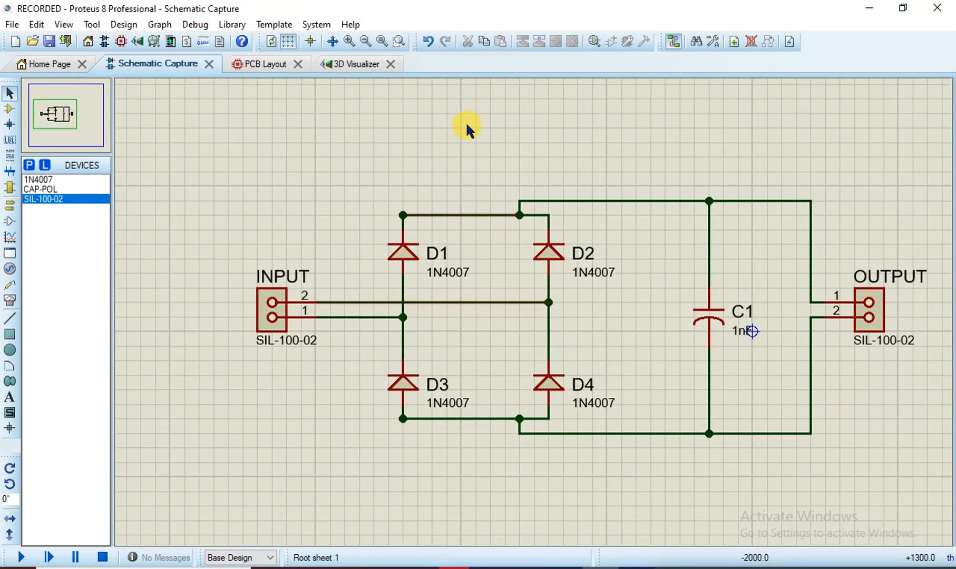
left_click(269, 65)
left_click(848, 41)
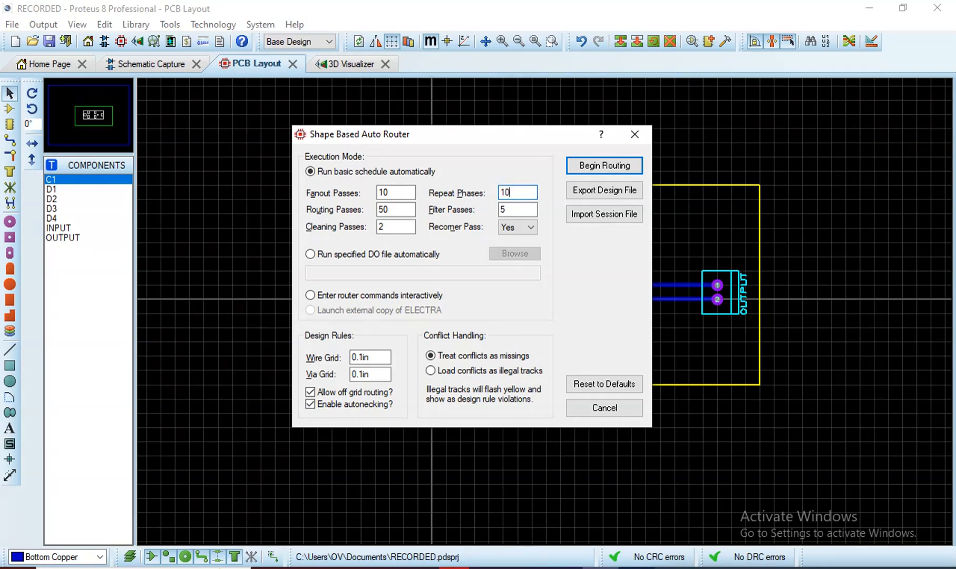
left_click(611, 166)
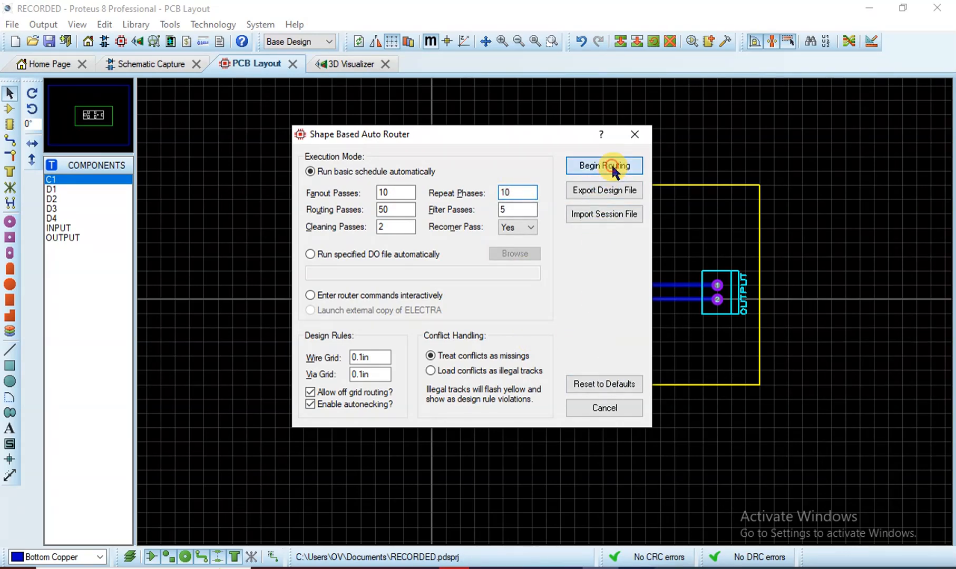
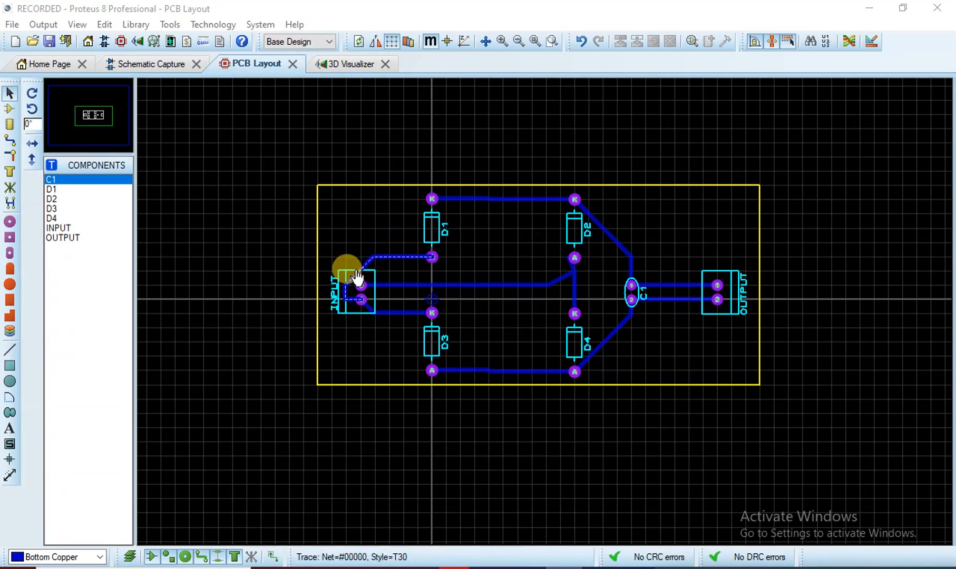
Open the 3D Visualizer, orbit the board to its component side, and hide the 3D parts
left_click(363, 64)
left_click(417, 279)
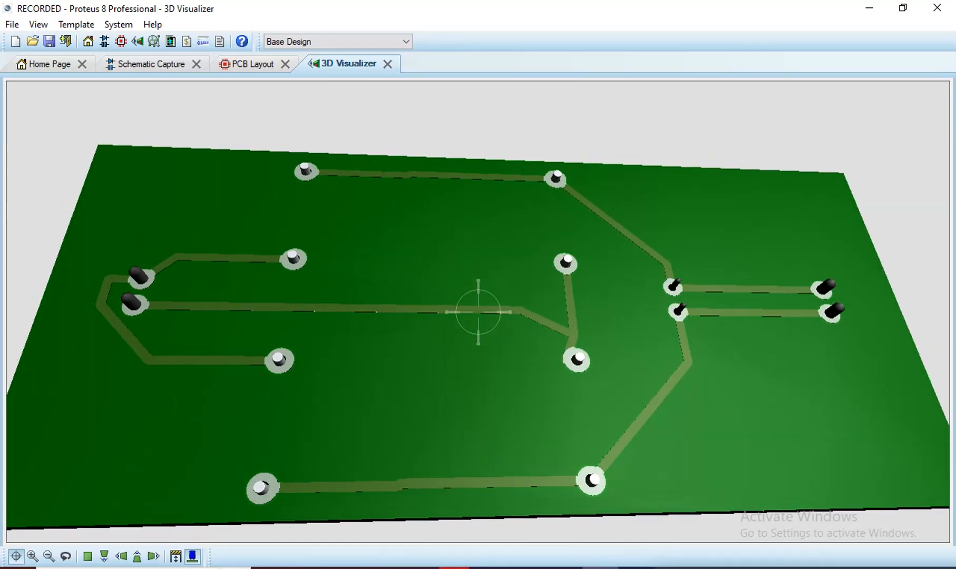
left_click(478, 311)
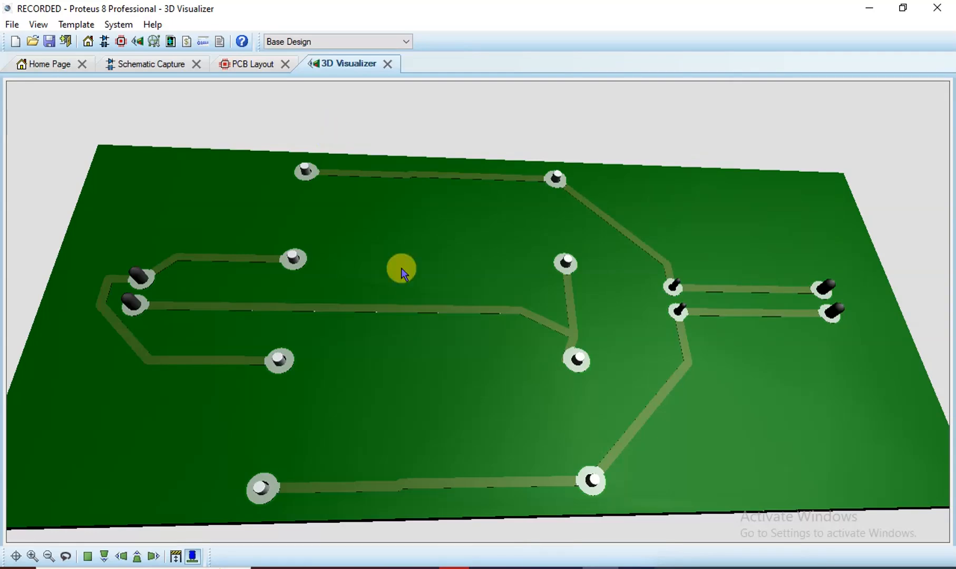
left_click_drag(446, 350, 448, 474)
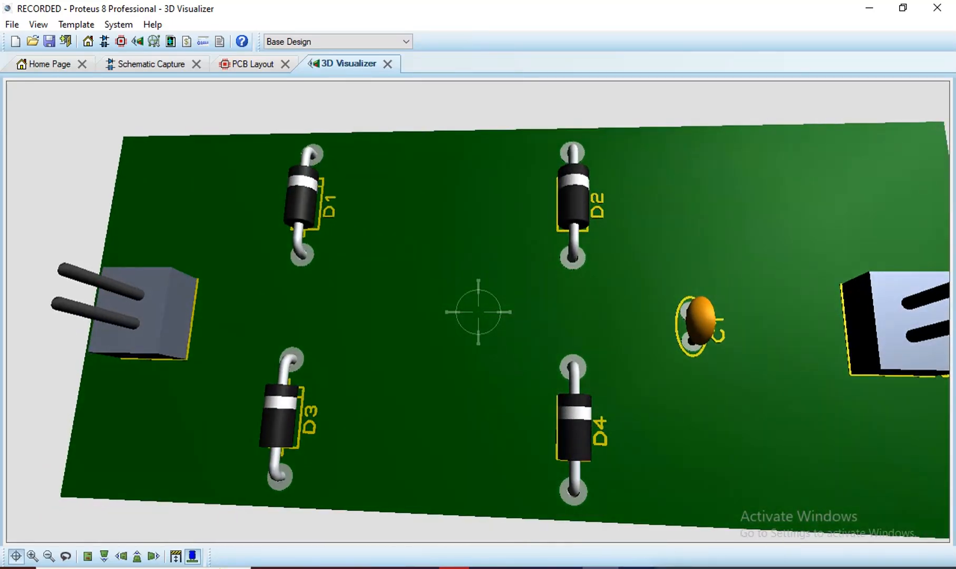
scroll(477, 312, "down", 4)
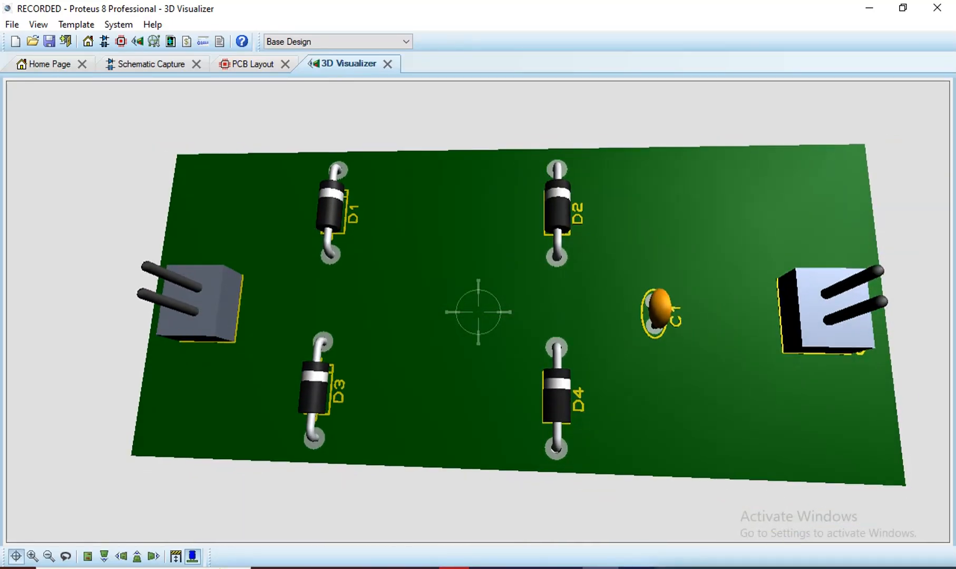
left_click(194, 557)
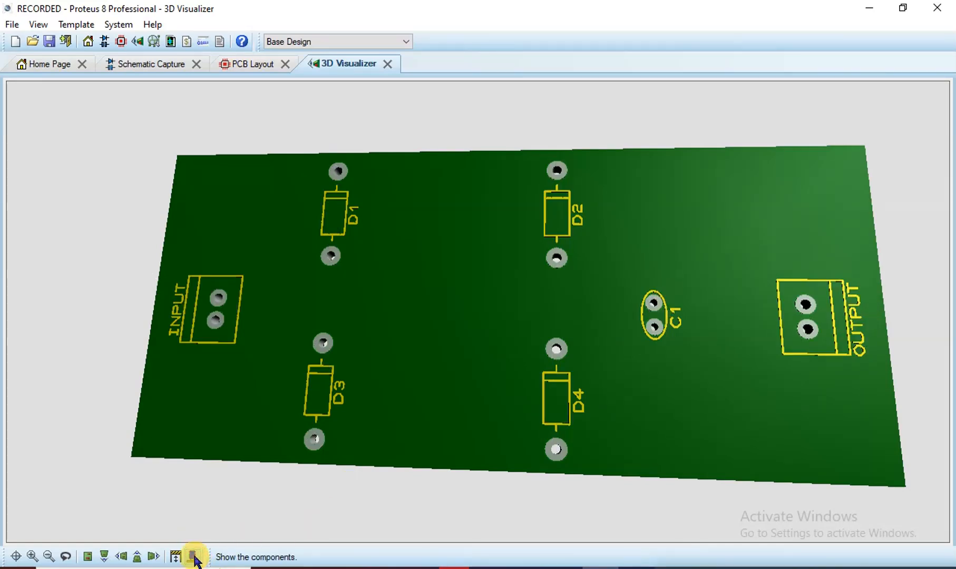
Flip the board to check underside traces and top silkscreen, then pick the 2D text tool in PCB Layout
left_click(413, 310)
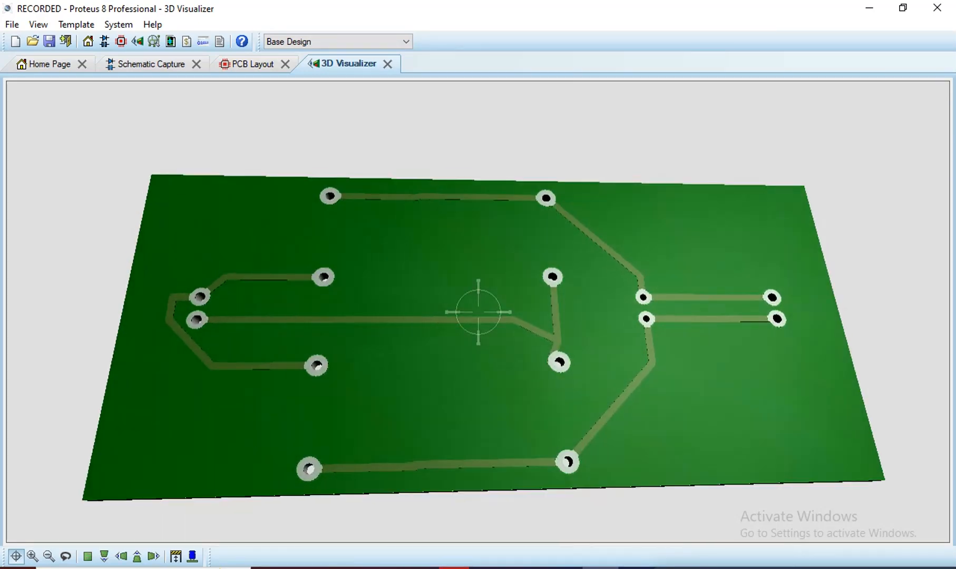
left_click(477, 312)
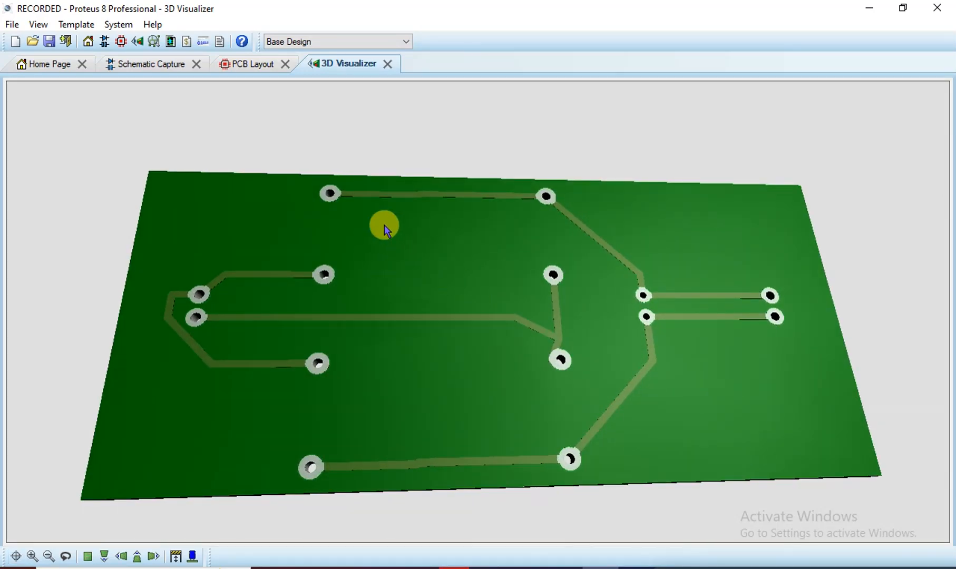
left_click(391, 290)
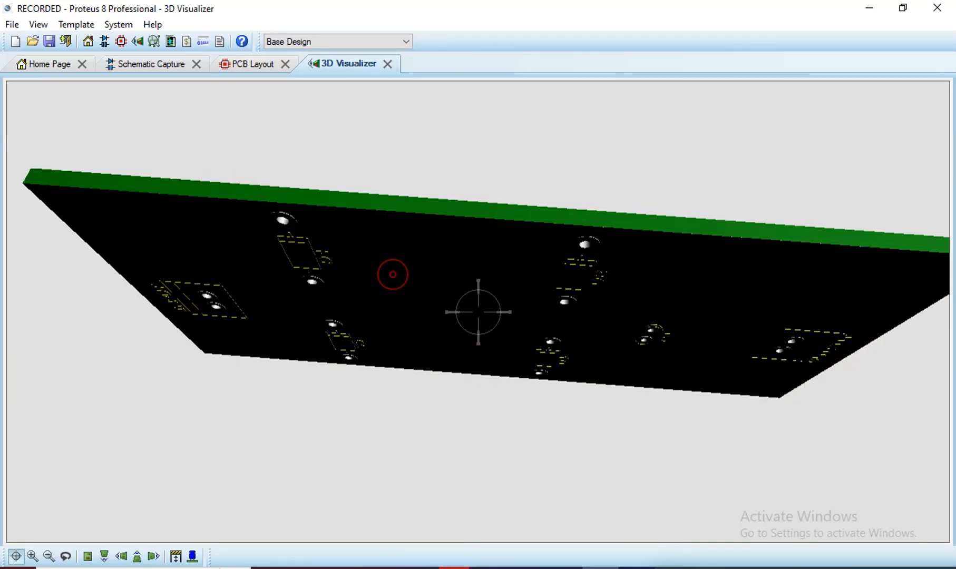
left_click(476, 308)
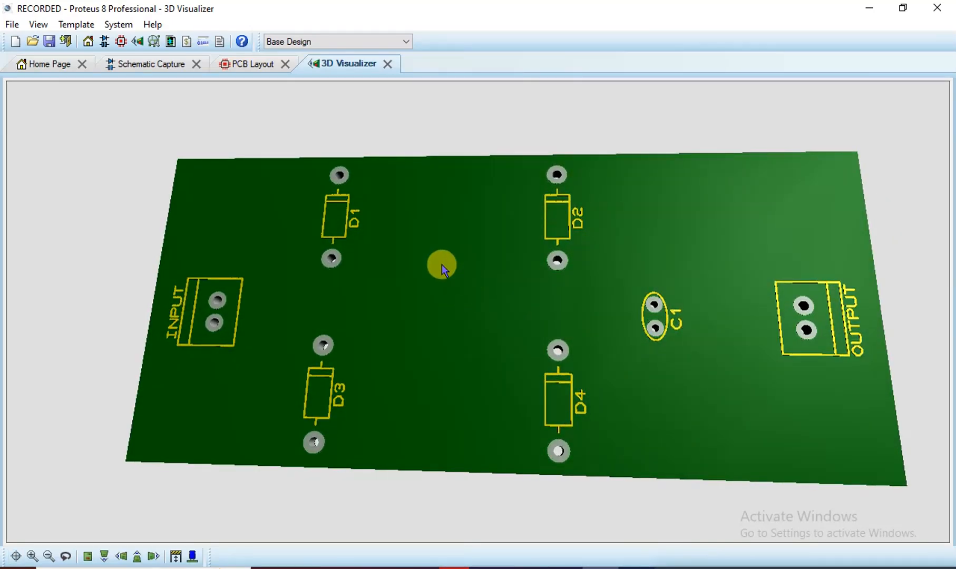
left_click(252, 64)
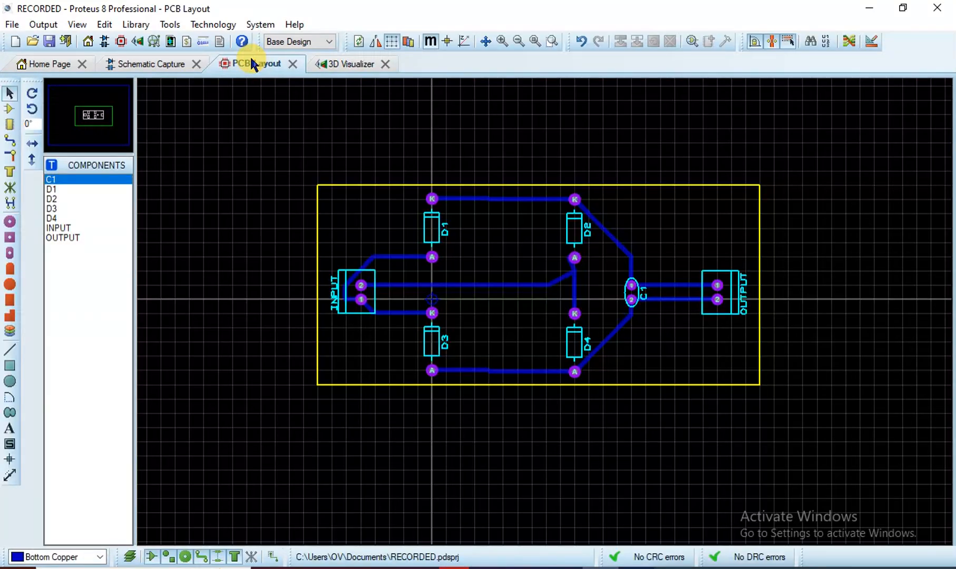
left_click(10, 428)
Place a centred, bold italic Times New Roman 'BAWASHIR' label between D3 and D4
left_click(496, 320)
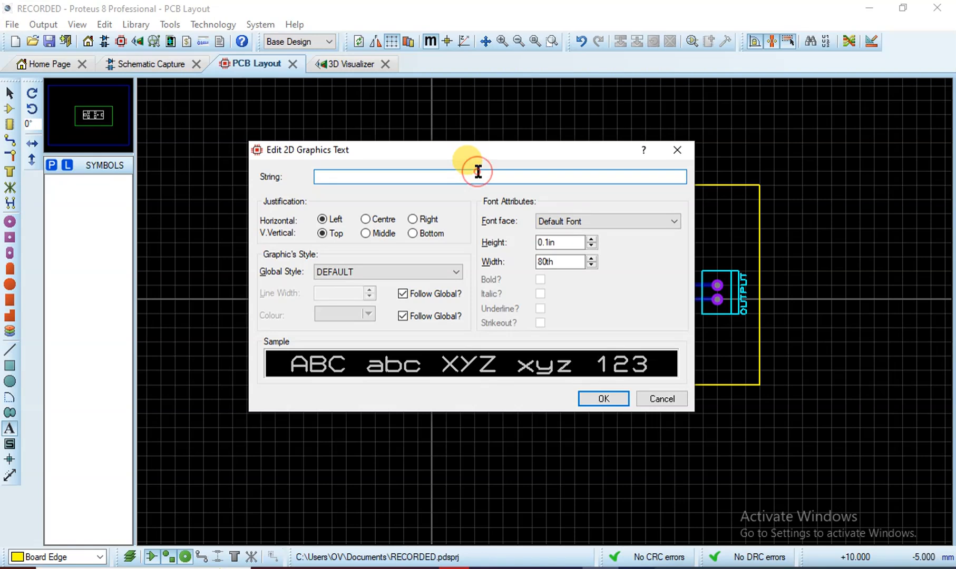
type("BAWASHIR")
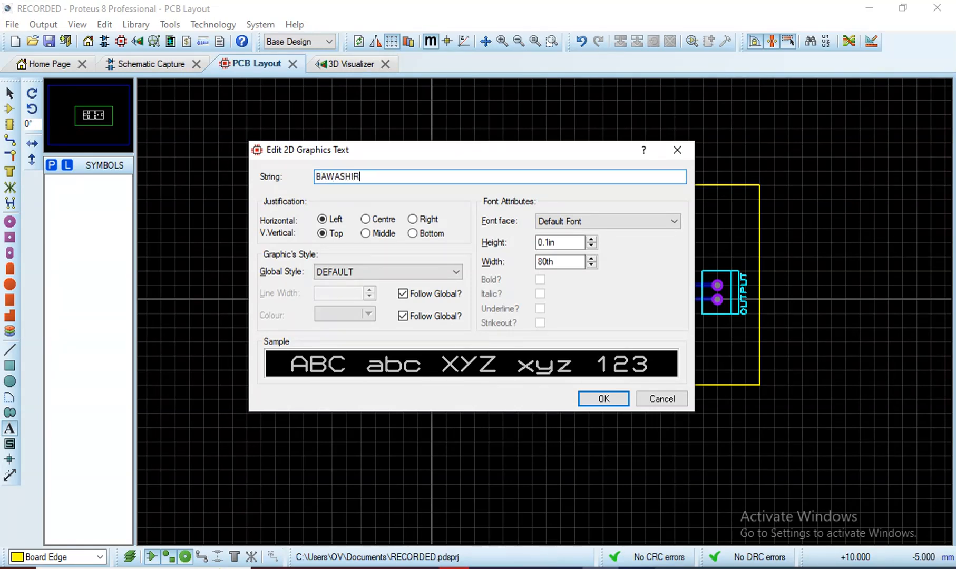
left_click(387, 218)
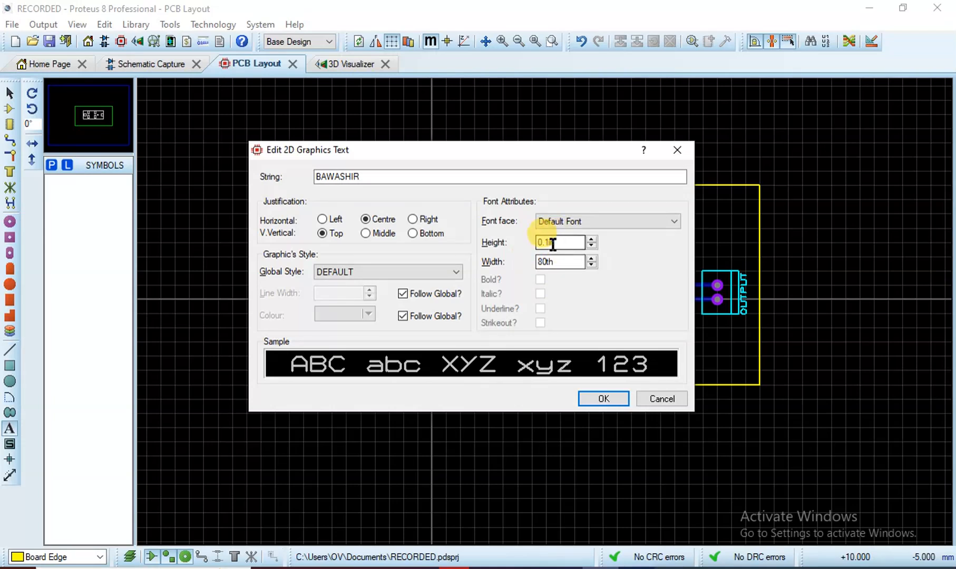
left_click(624, 219)
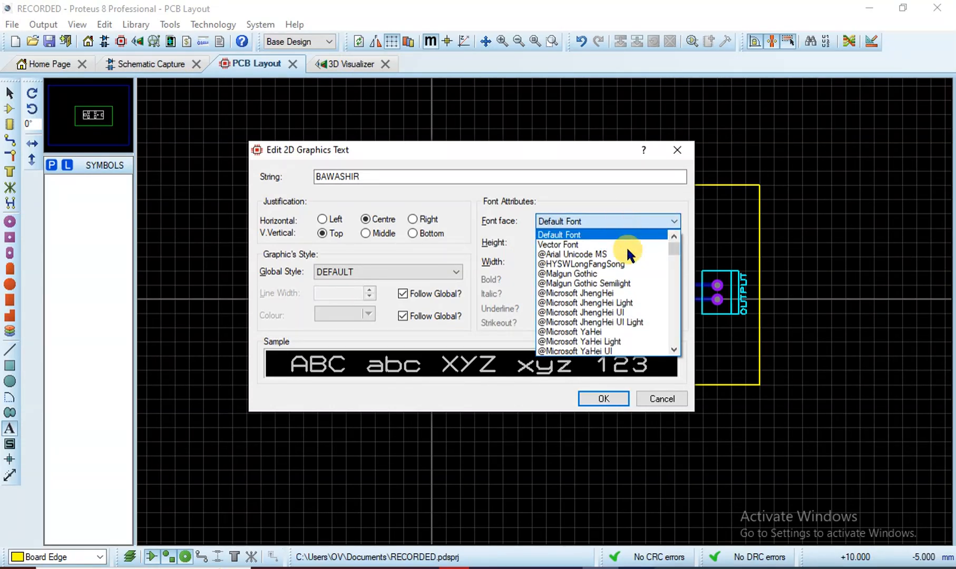
key("t")
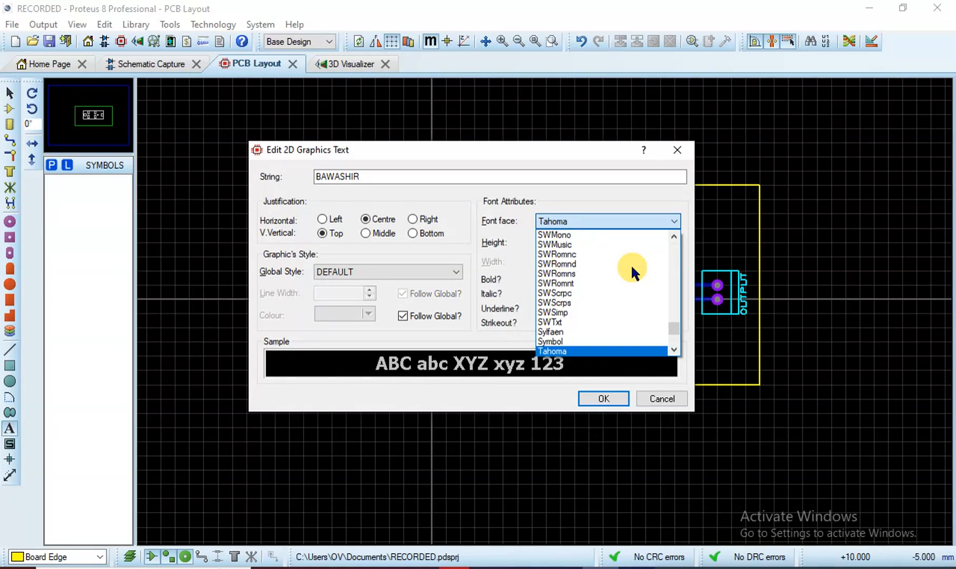
scroll(631, 265, "down", 3)
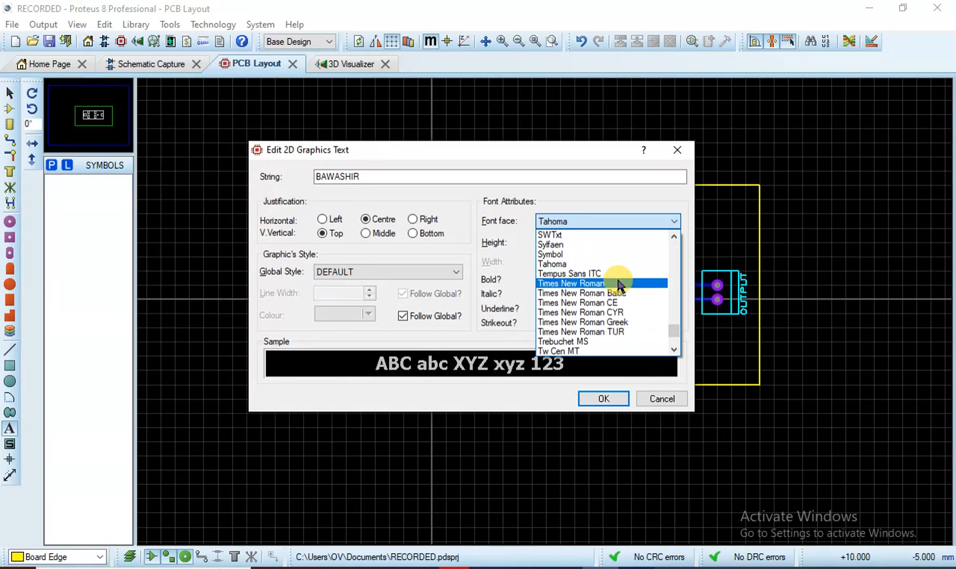
left_click(618, 284)
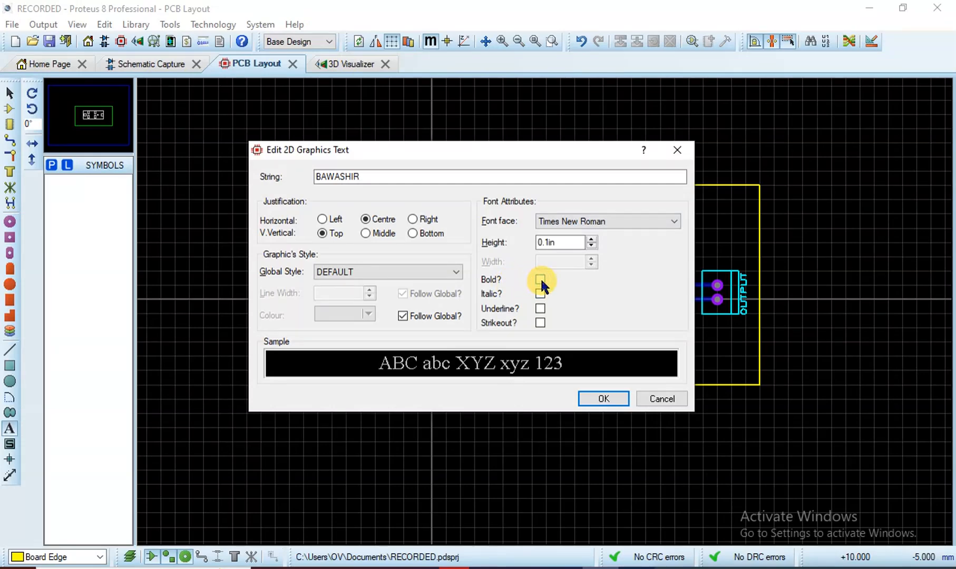
left_click(540, 278)
left_click(539, 293)
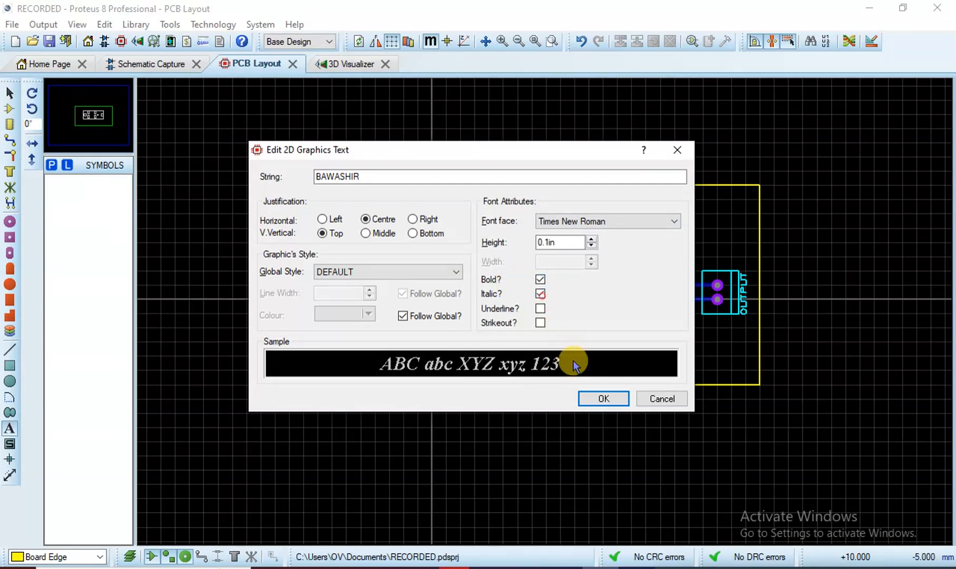
left_click(604, 399)
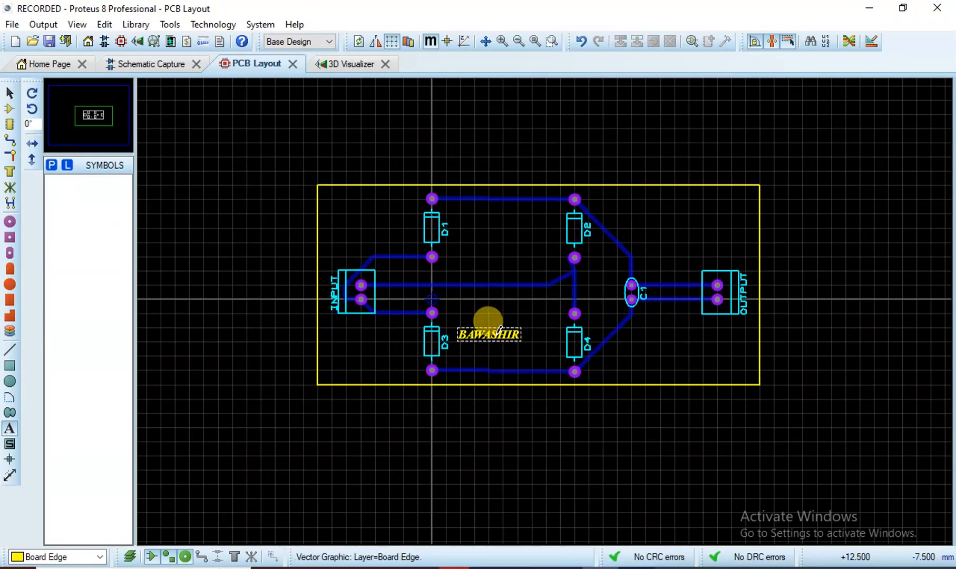
Add an 'Electric' label, dismiss the DRC warning, then undo the label
left_click(508, 351)
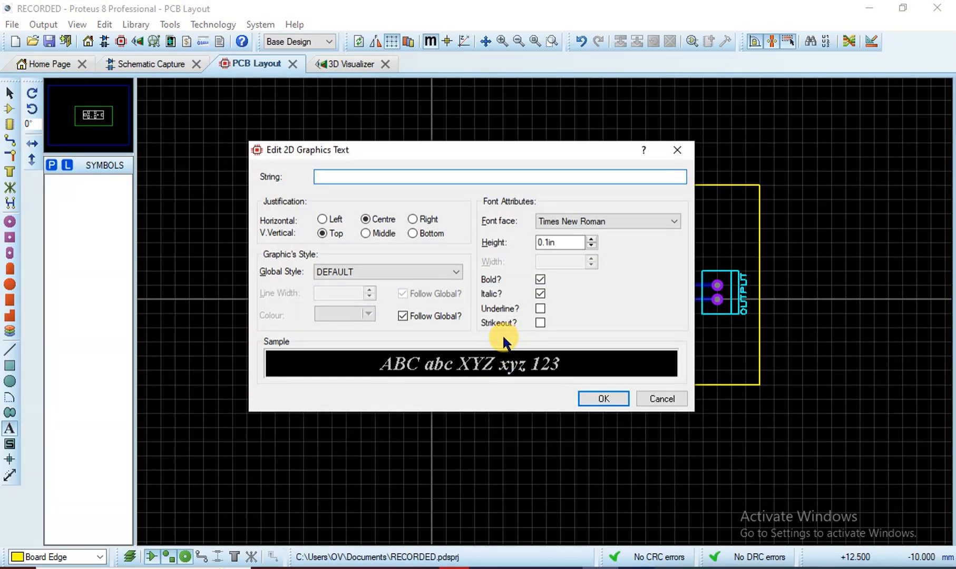
type("Electric")
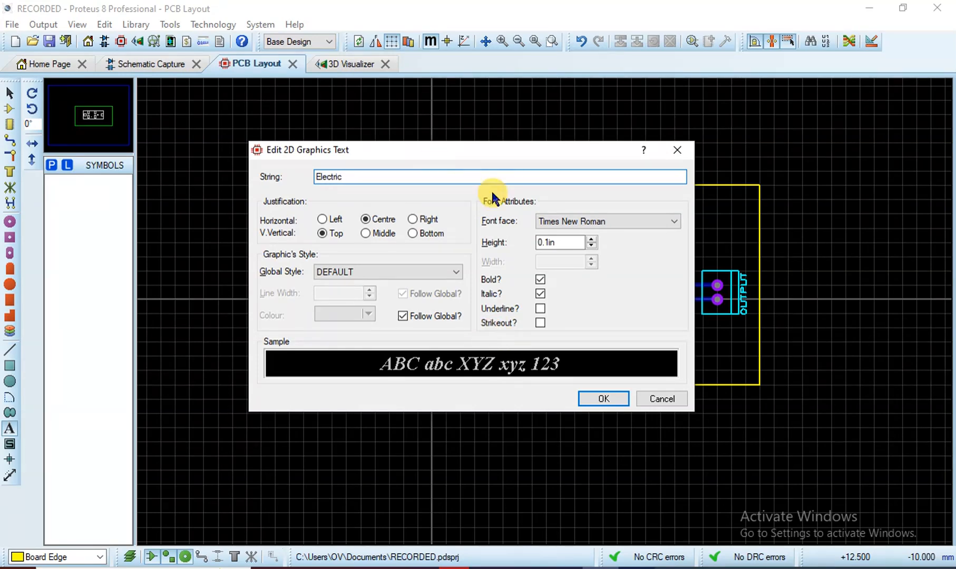
left_click(613, 400)
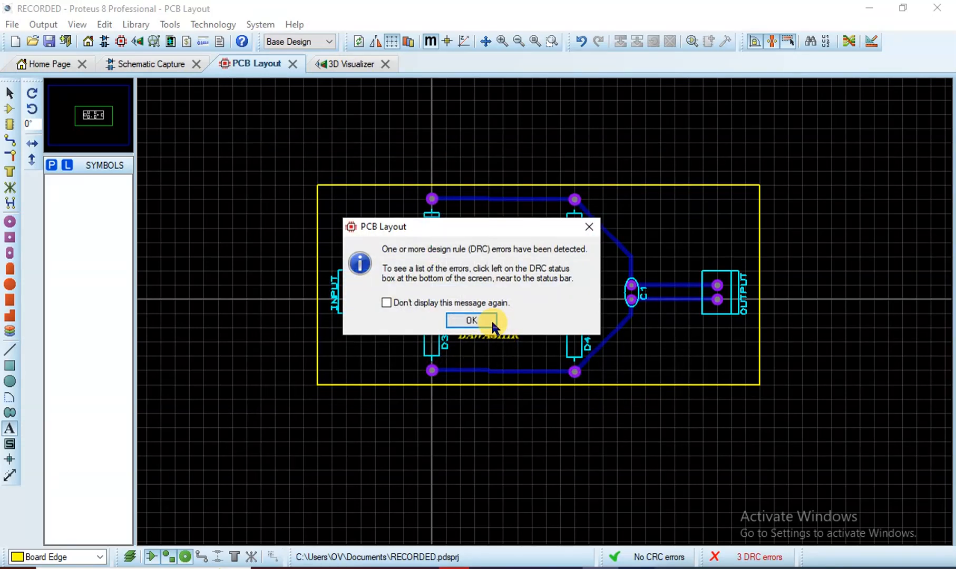
left_click(483, 318)
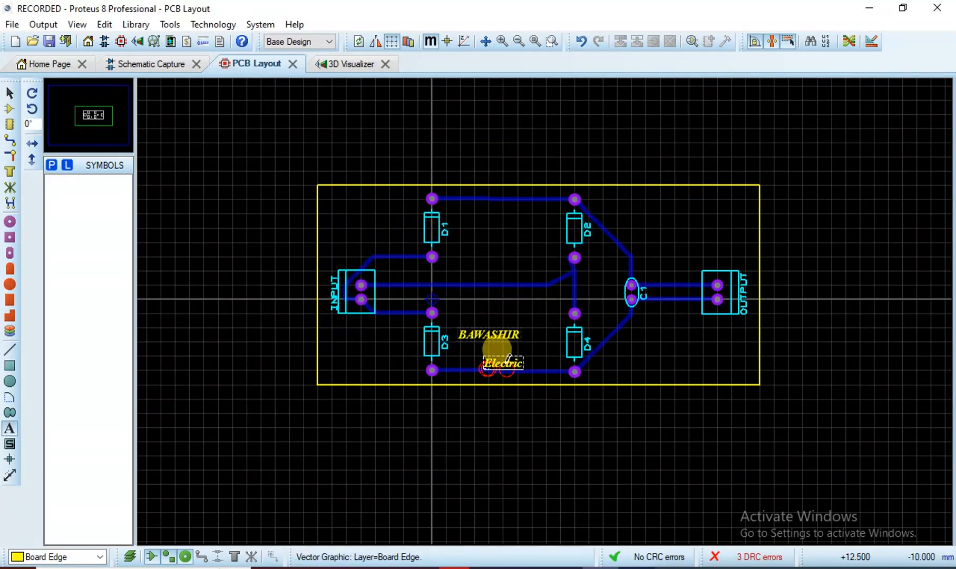
left_click(507, 359)
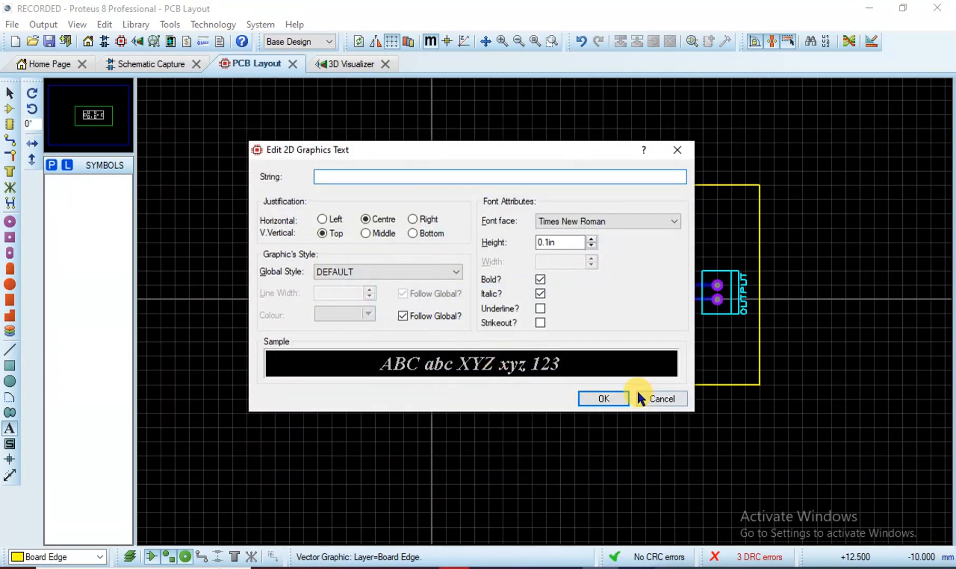
left_click(610, 399)
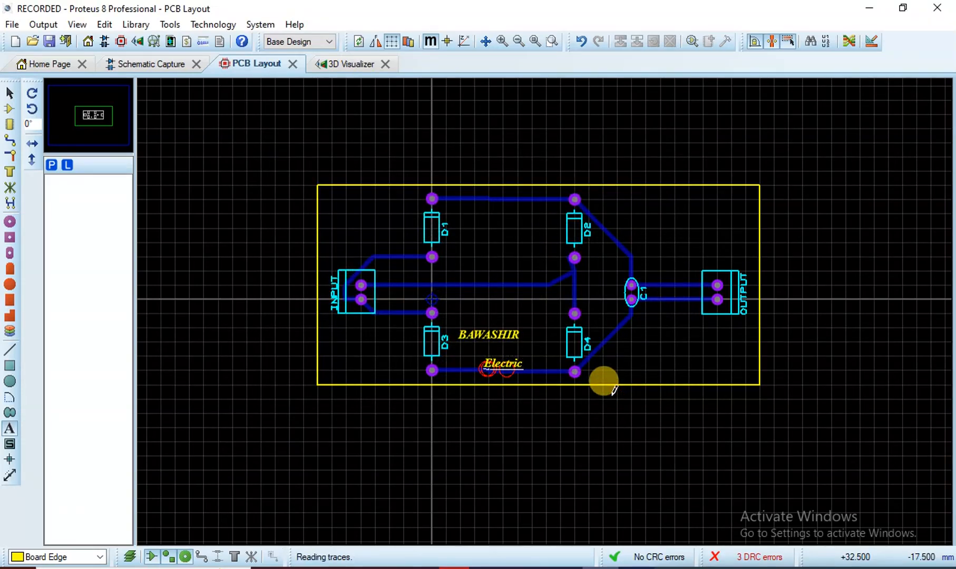
key("ctrl+z")
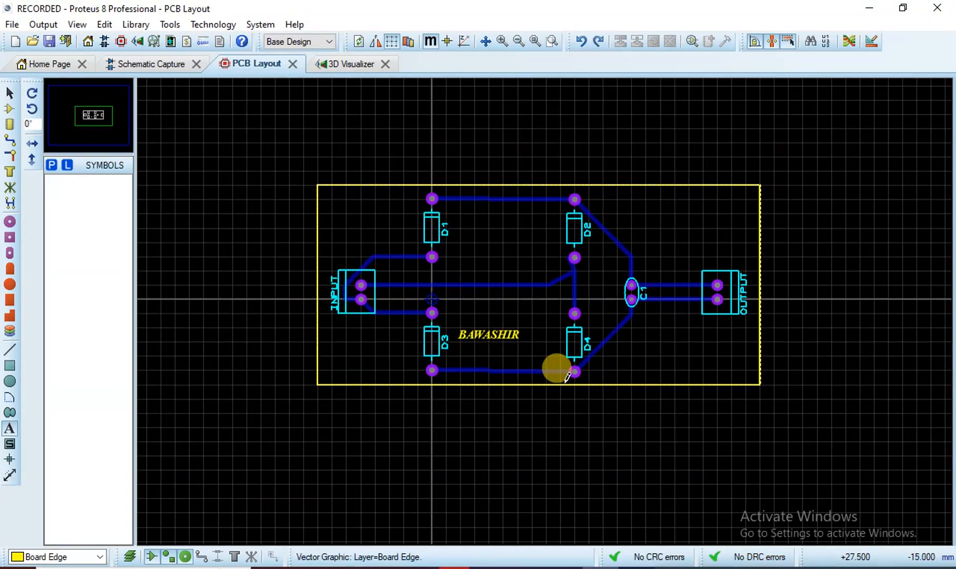
Re-add 'Electric' as right-aligned text and dismiss the design-rule message
left_click(502, 351)
type("W")
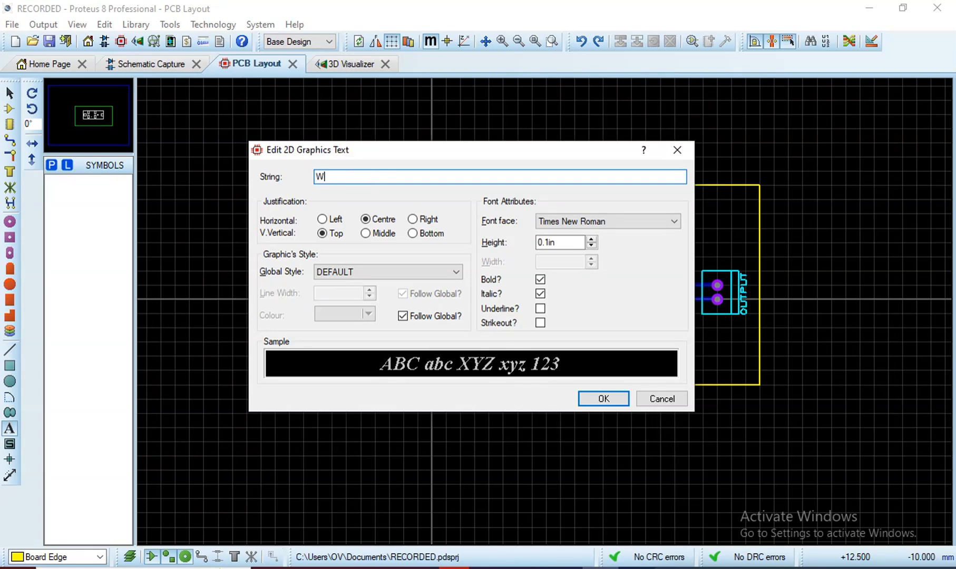
type("eLctric")
left_click(320, 219)
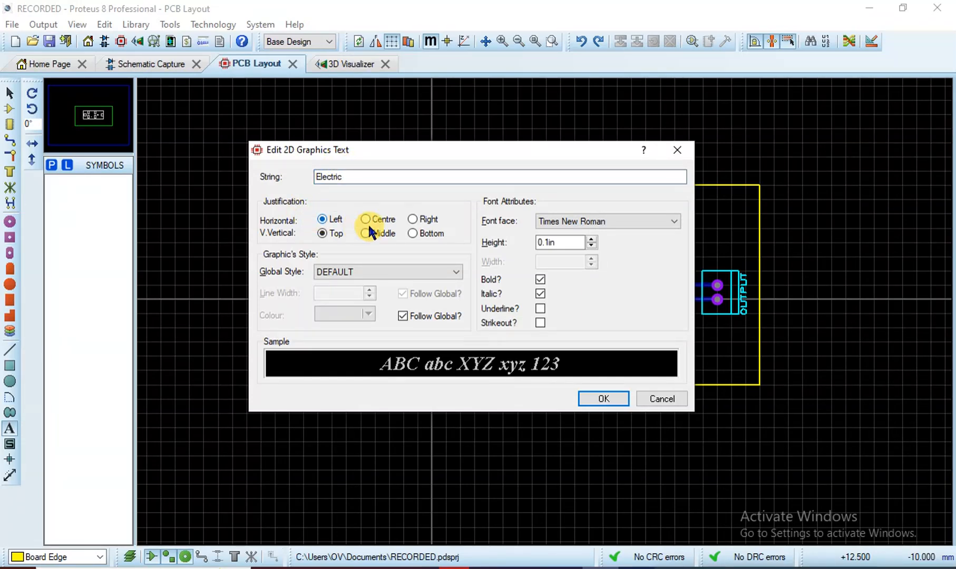
left_click(412, 219)
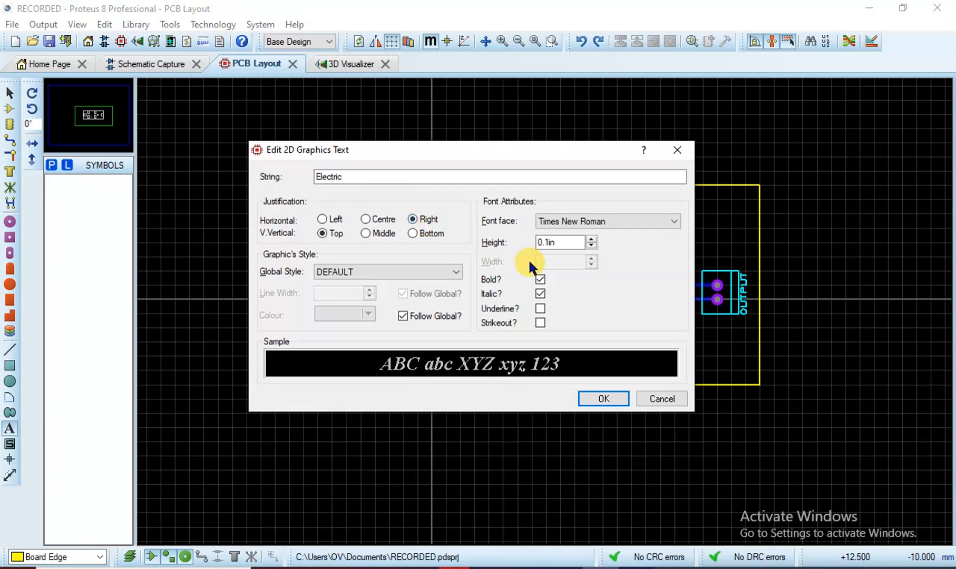
left_click(589, 400)
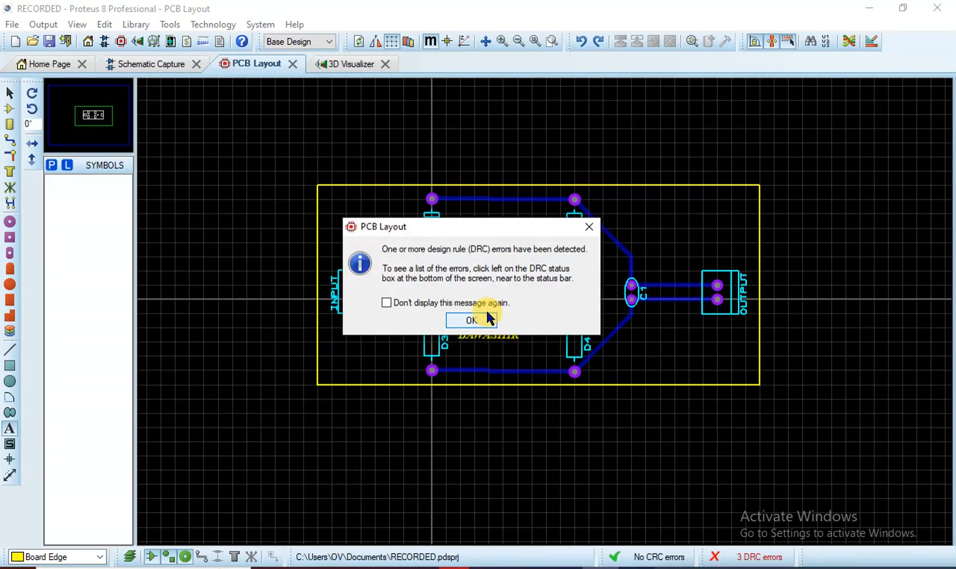
left_click(481, 319)
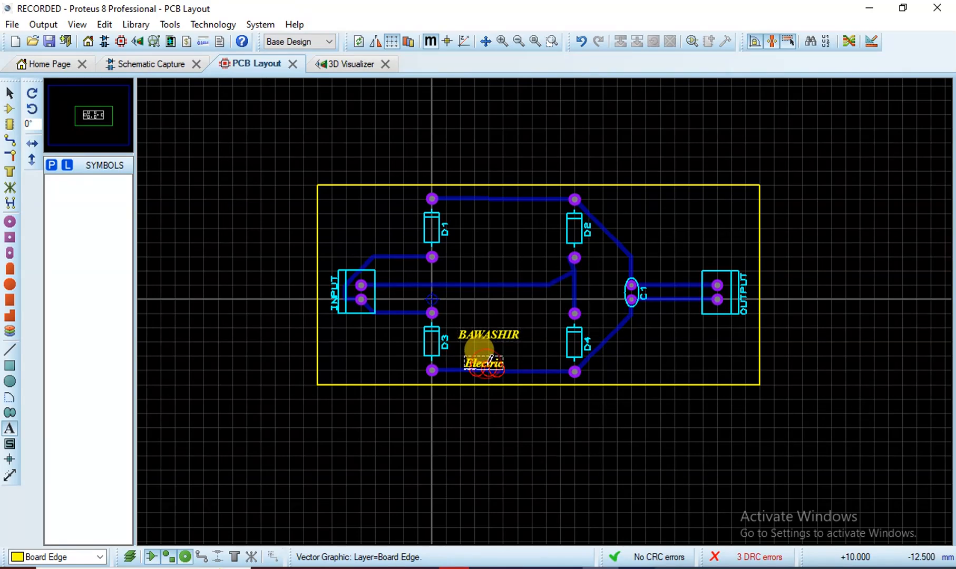
Discard a stray text label and drag 'Electric' up just under BAWASHIR
left_click(490, 359)
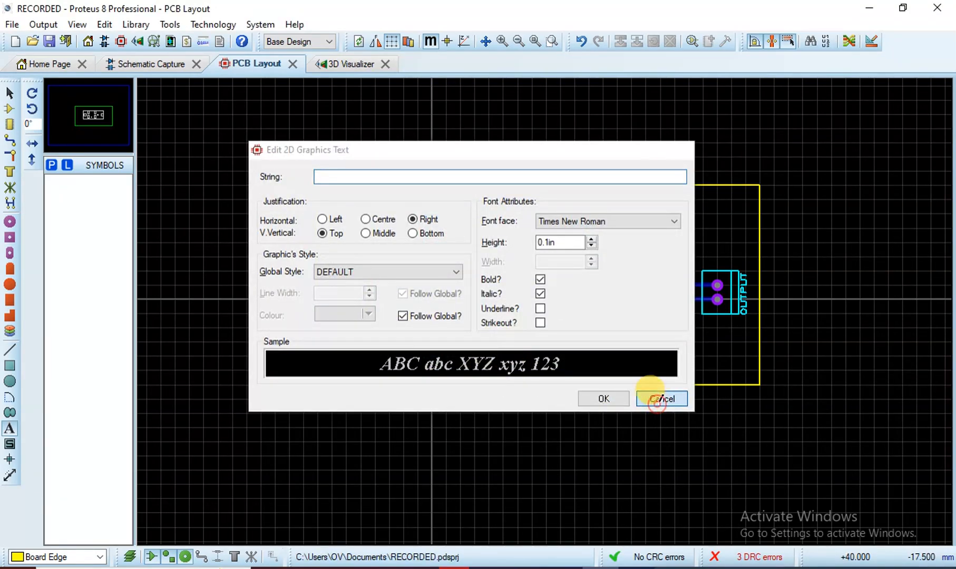
left_click(656, 400)
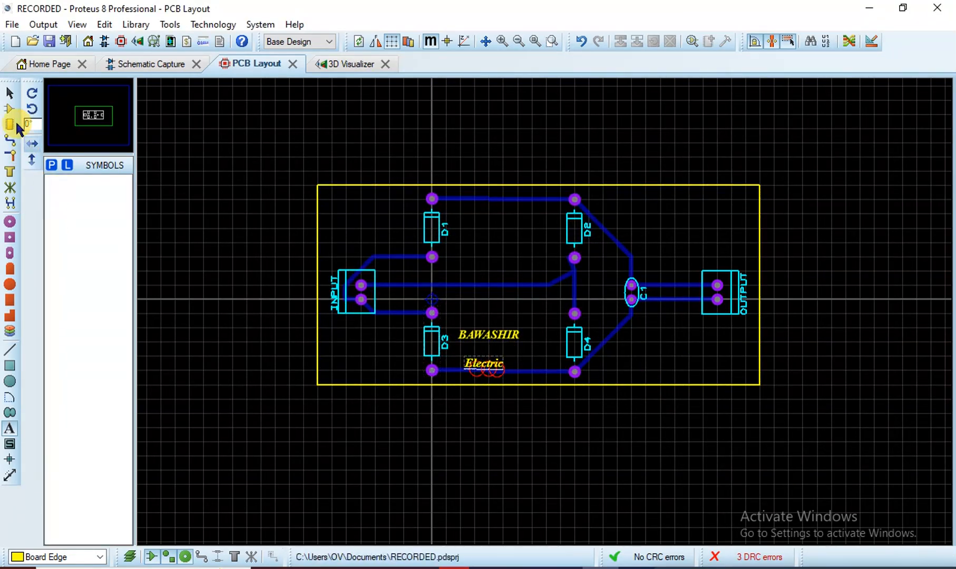
left_click(10, 94)
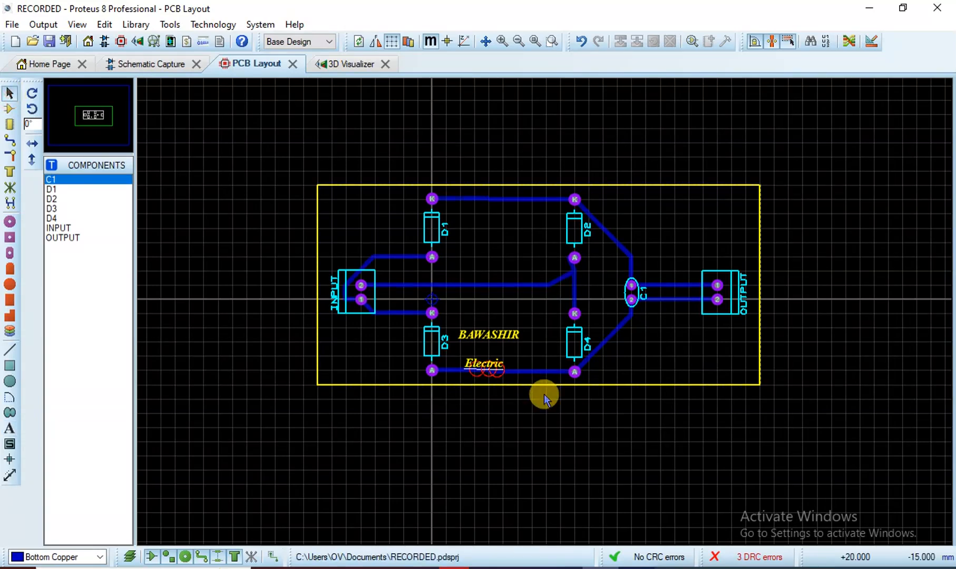
left_click(494, 362)
mouse_move(490, 365)
left_mouse_down()
mouse_move(518, 337)
mouse_move(500, 356)
left_mouse_up()
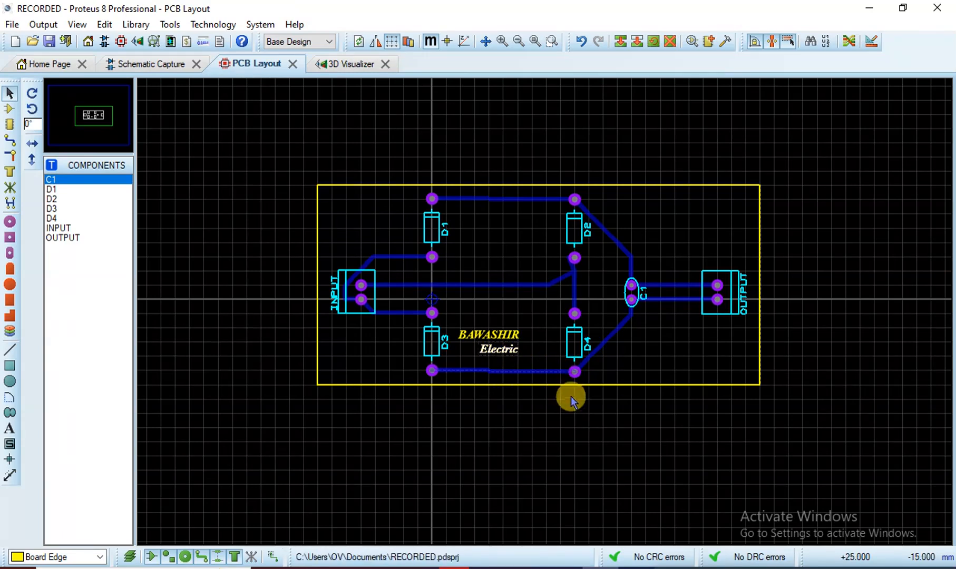
Deselect the text and save the project with File > Save Project
left_click(559, 435)
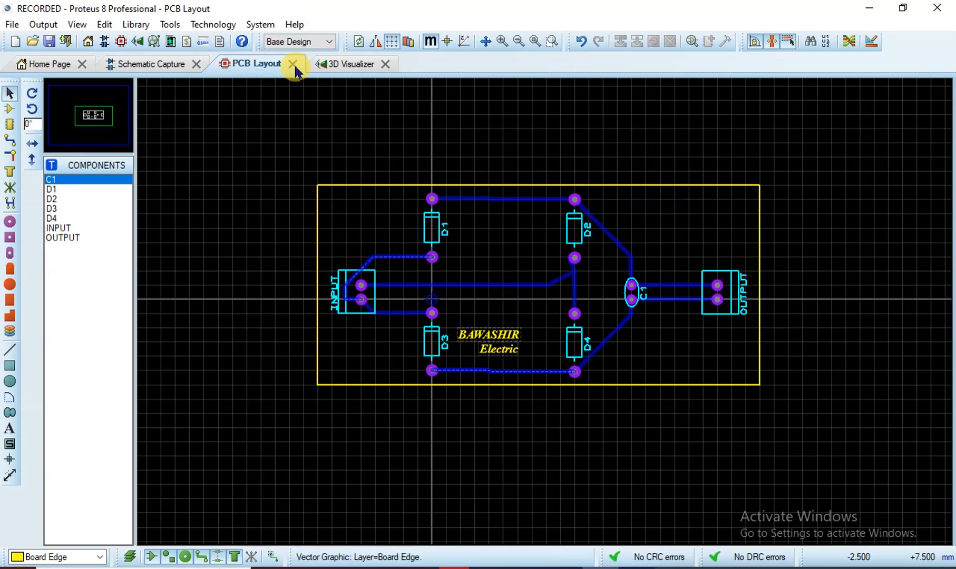
left_click(326, 62)
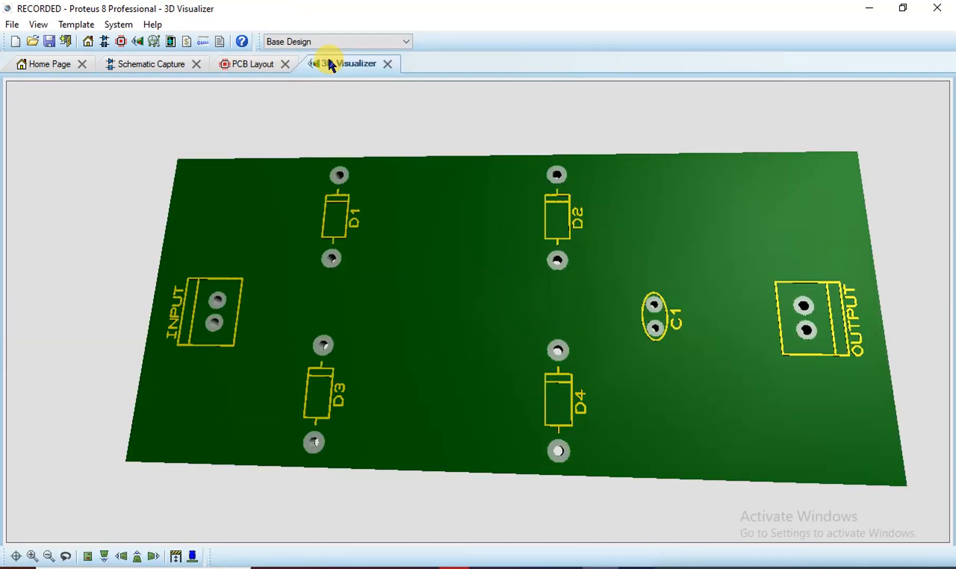
left_click(256, 64)
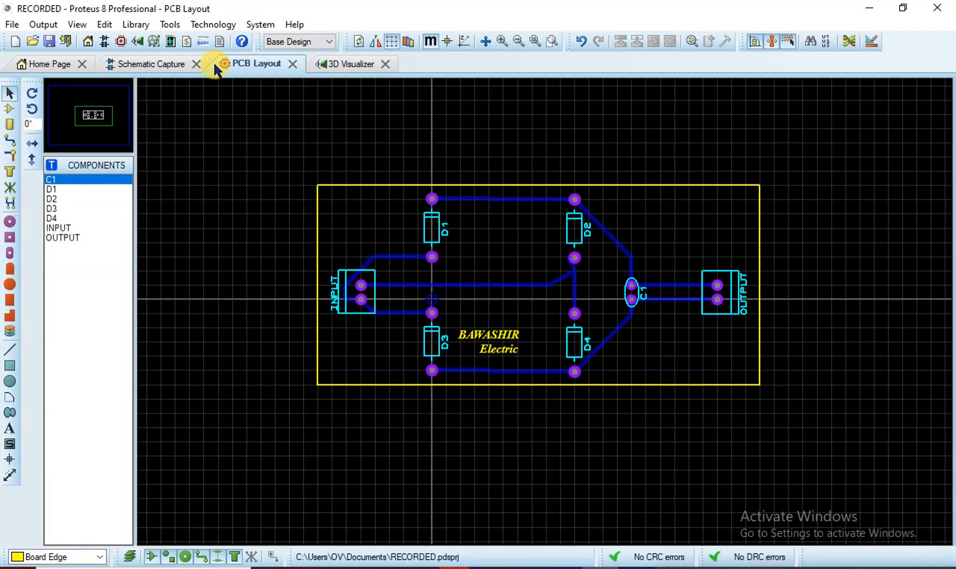
left_click(13, 25)
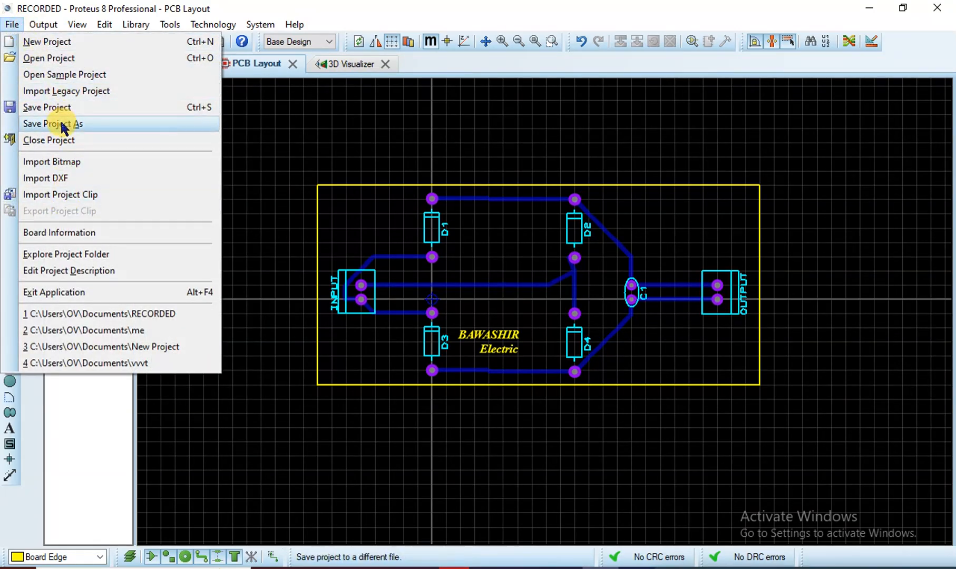
left_click(66, 106)
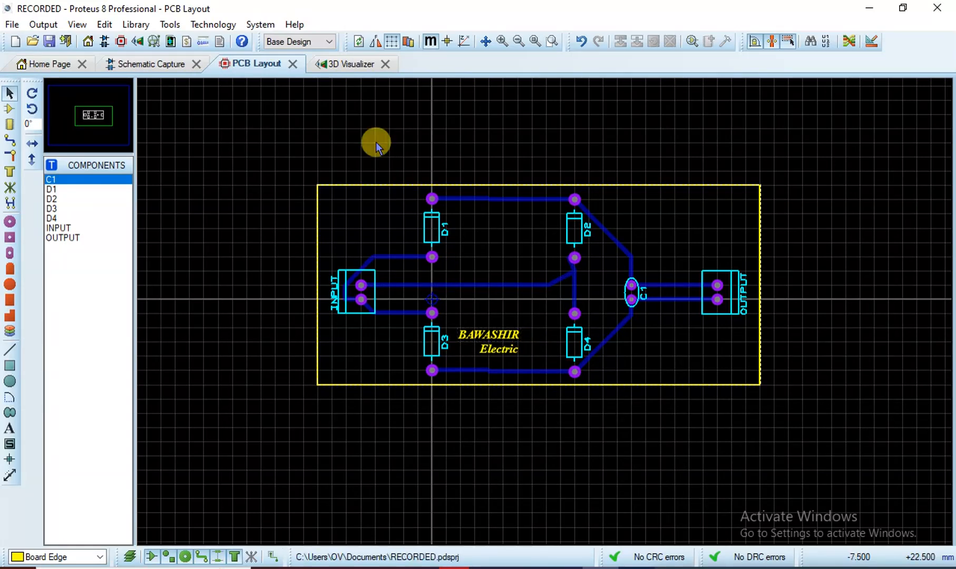
Orbit the 3D board to a near top-down view, where the text labels are missing
left_click(356, 67)
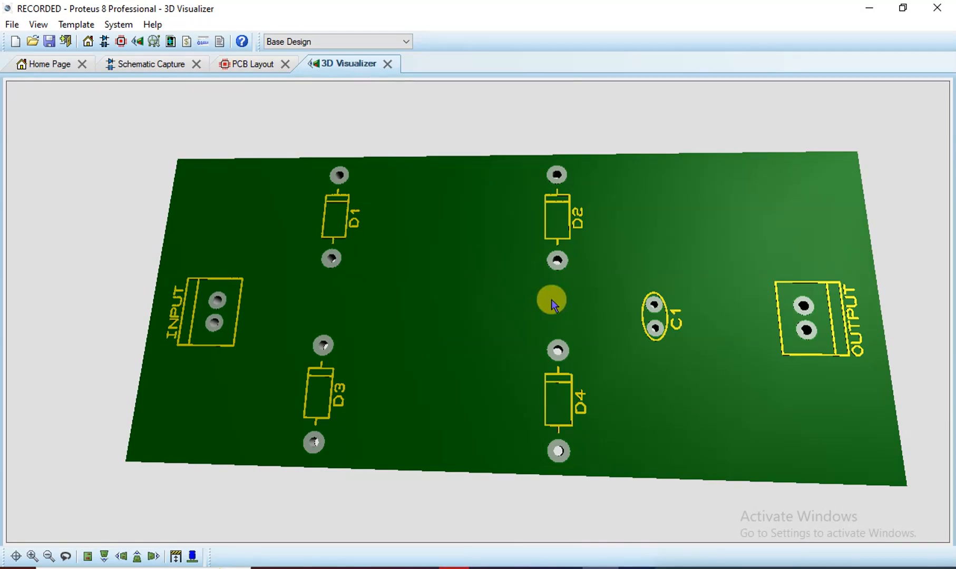
left_click(508, 359)
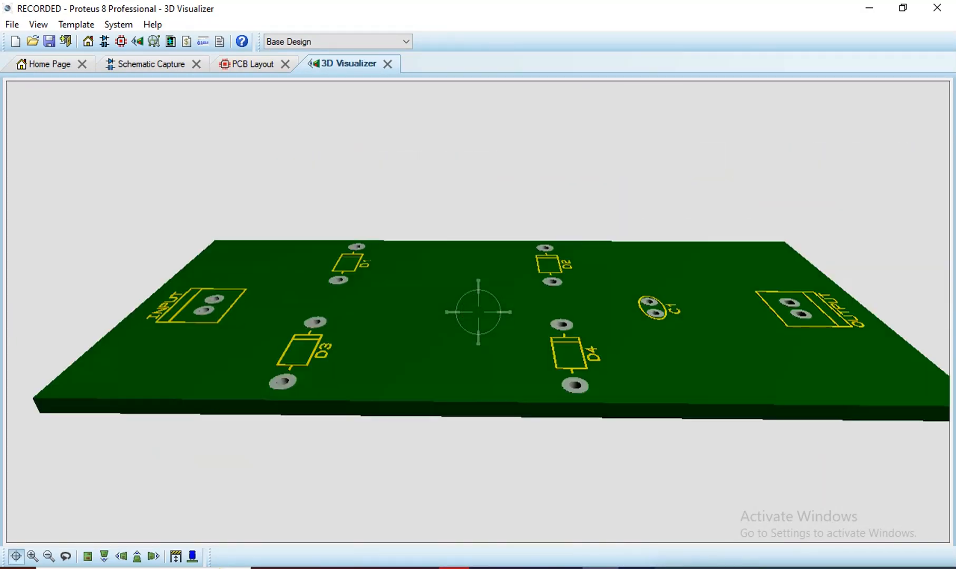
left_click(478, 314)
left_click(477, 315)
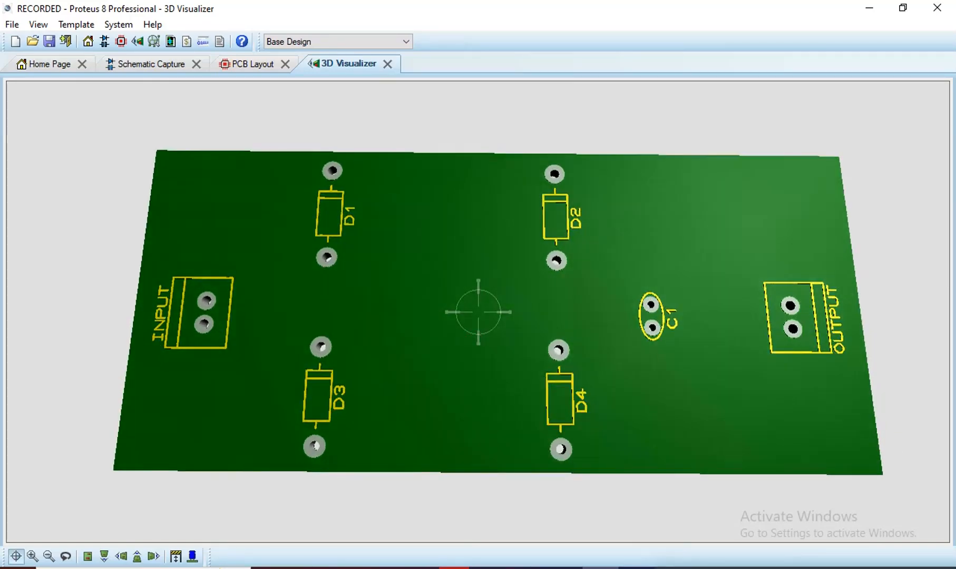
left_click(477, 315)
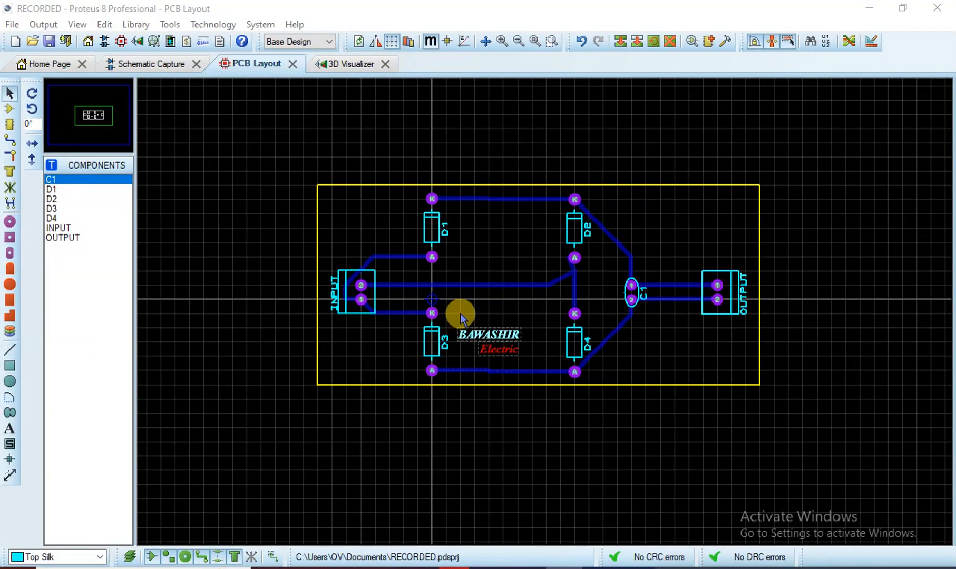
Move both the BAWASHIR and Electric text onto the Top Silk layer and view the board in 3D
left_click(506, 341)
left_click(491, 334)
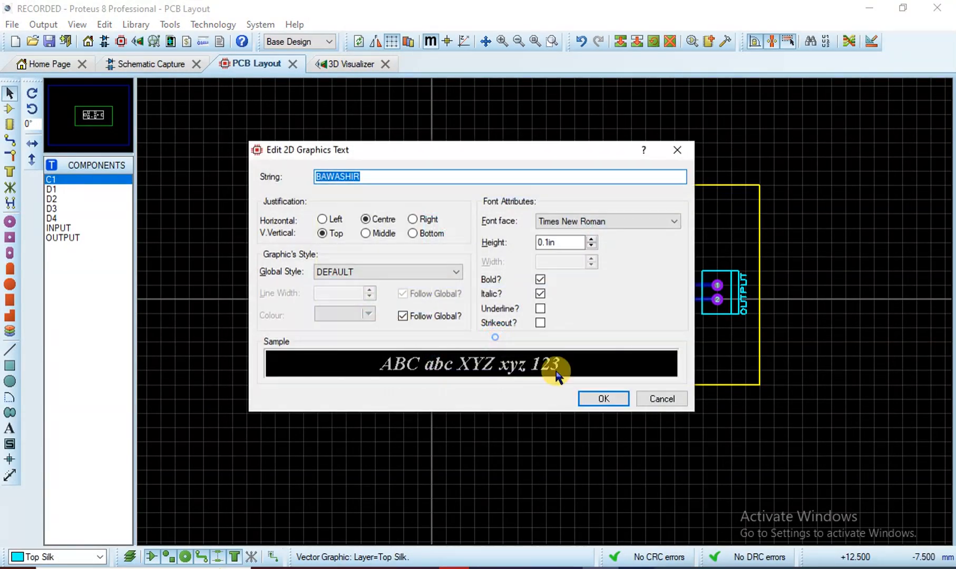
left_click(672, 397)
right_click(503, 336)
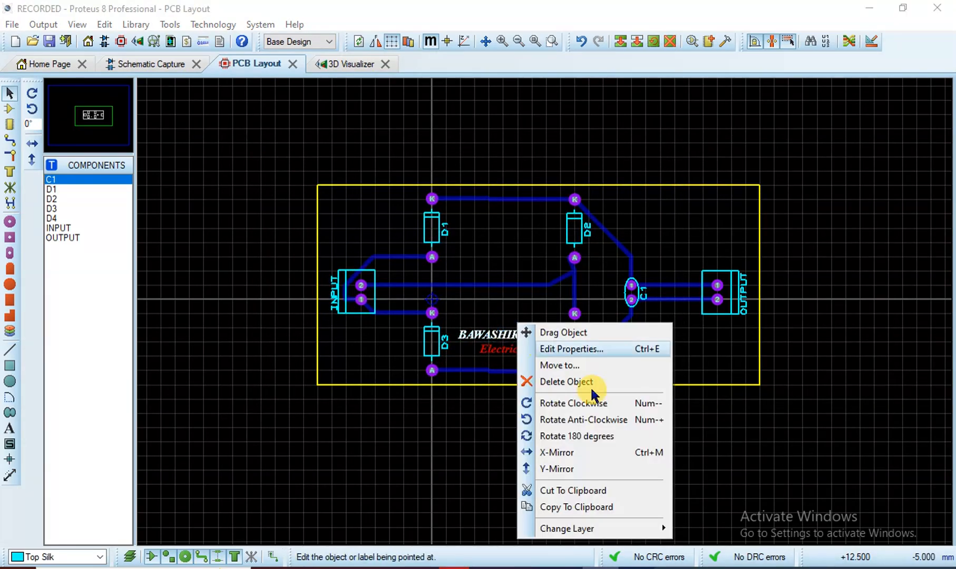
mouse_move(659, 528)
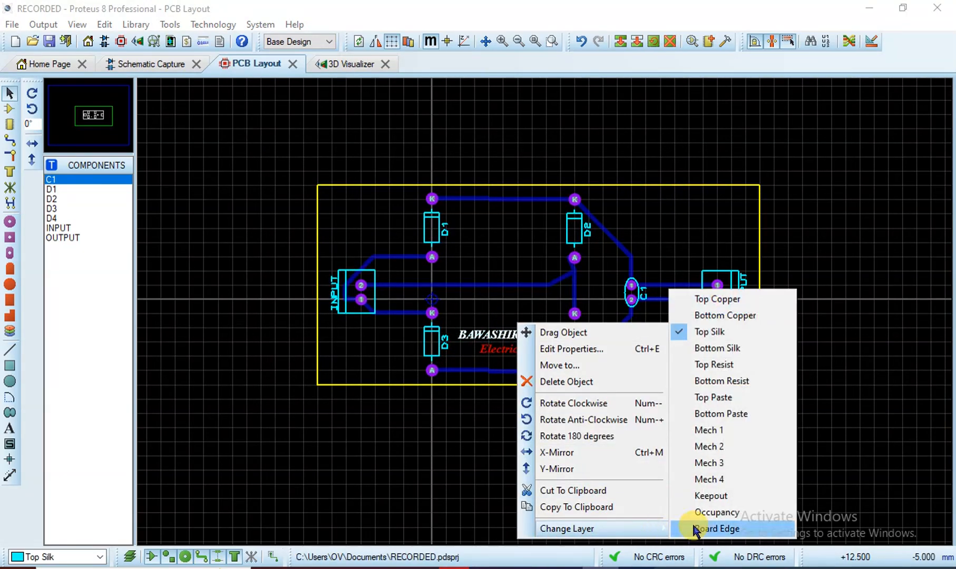
left_click(718, 332)
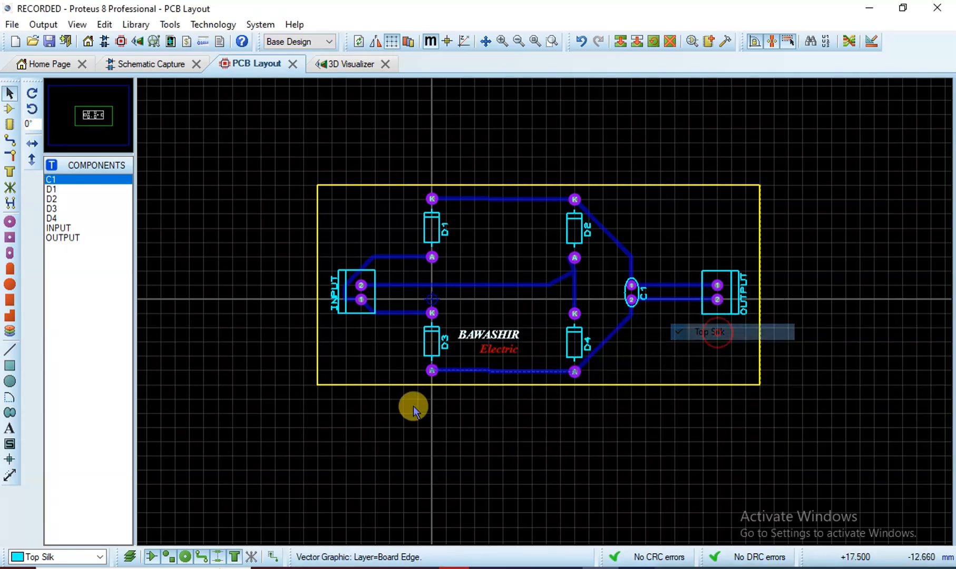
right_click(491, 350)
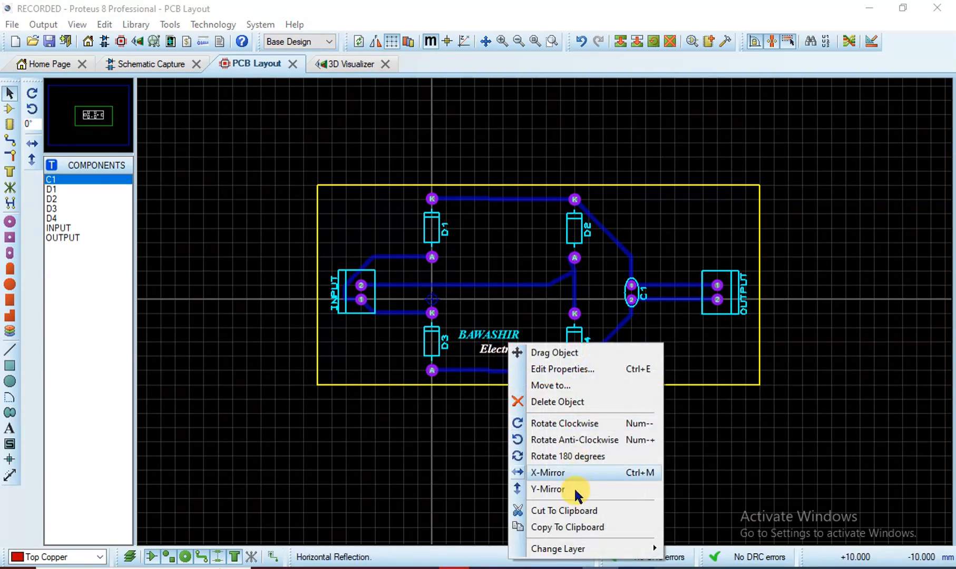
mouse_move(639, 553)
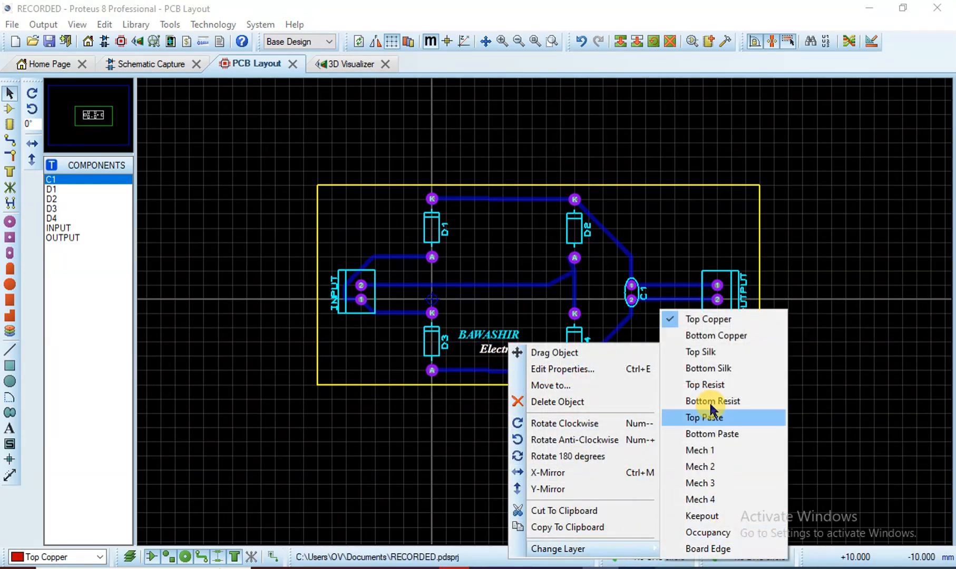
left_click(717, 351)
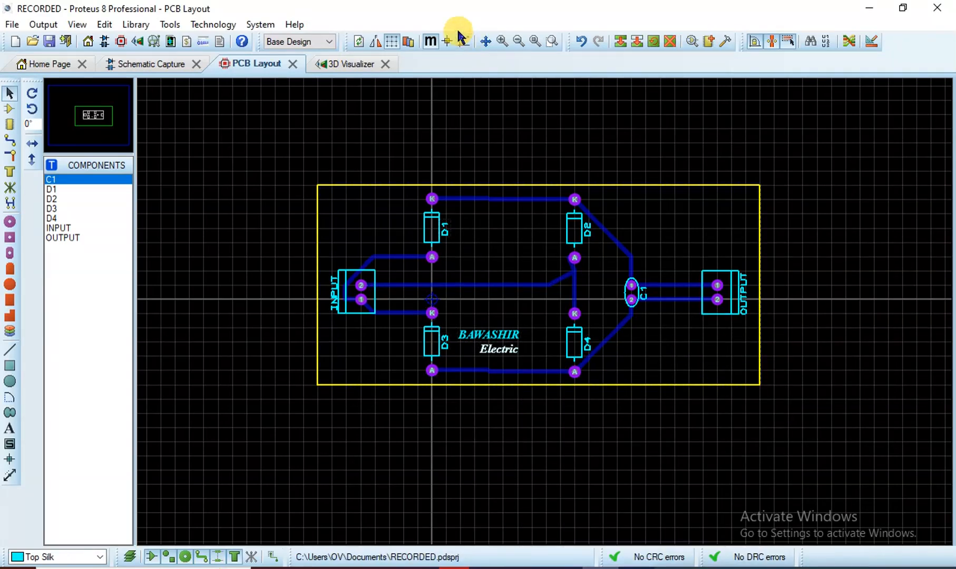
left_click(338, 63)
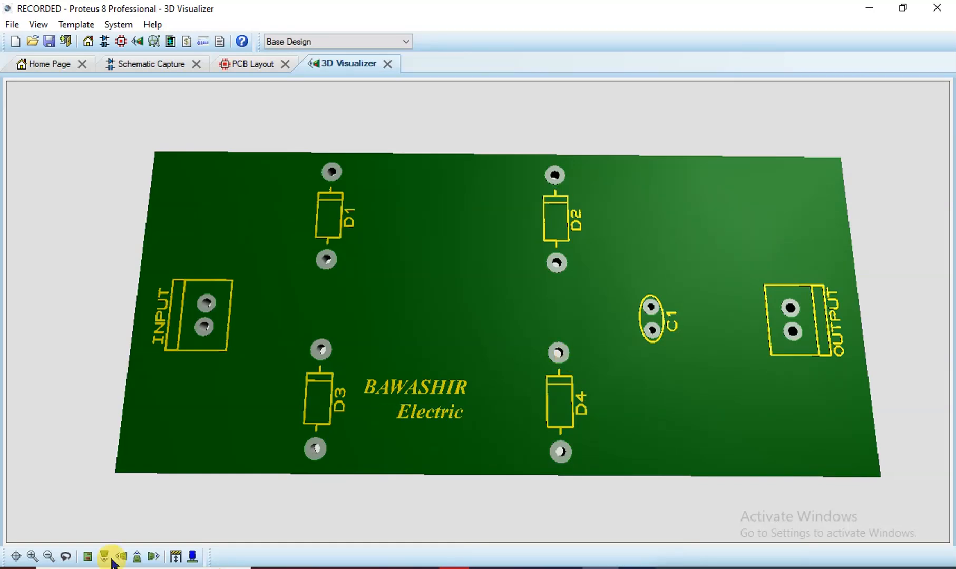
Show the 3D parts, orbit to the board's edge and underside, then hide the parts again
left_click(194, 558)
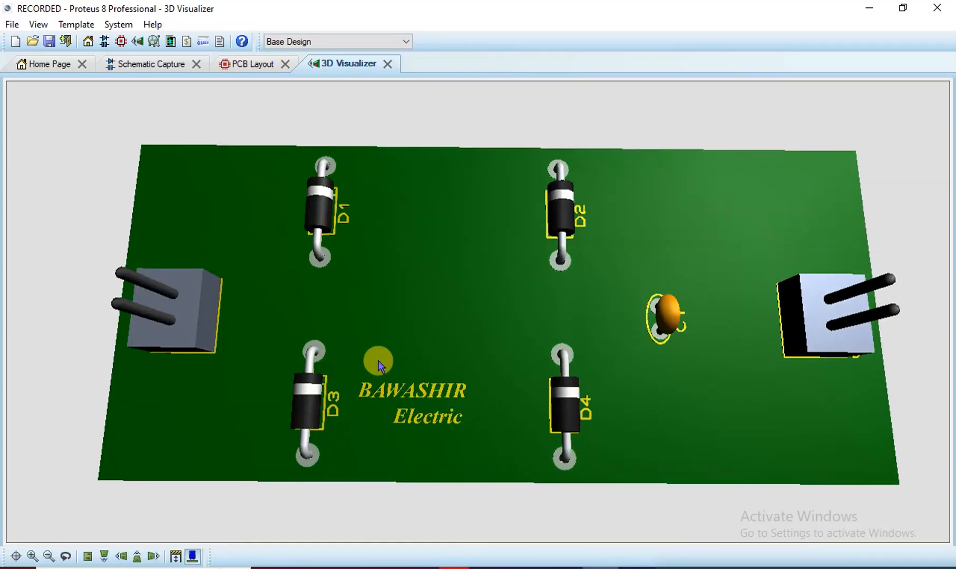
left_click(377, 343)
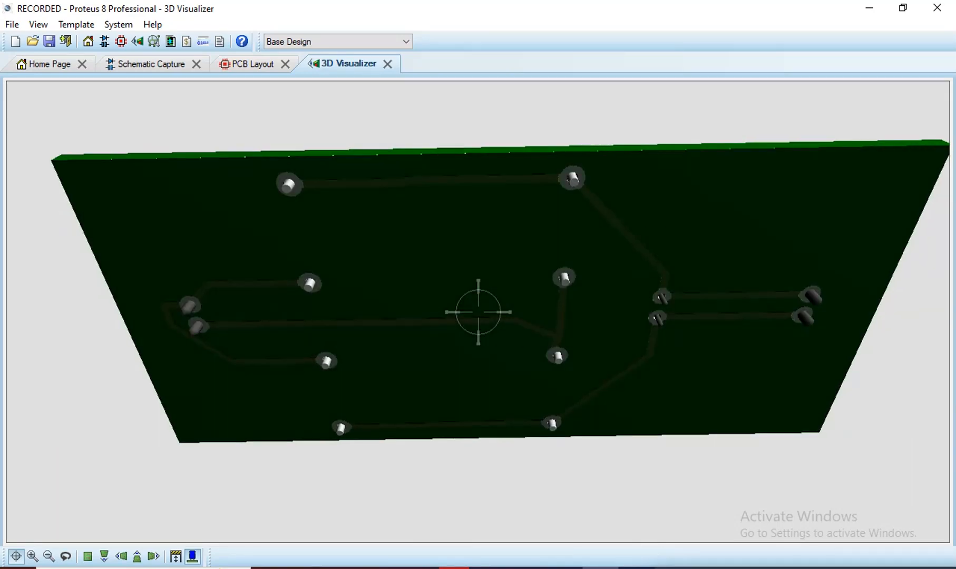
left_click_drag(478, 312, 482, 243)
left_click(478, 312)
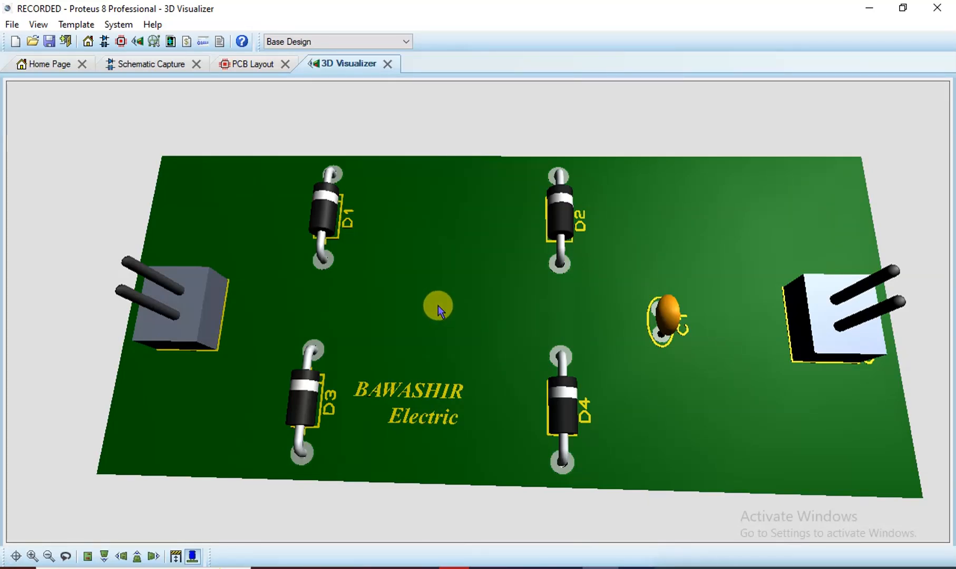
left_click(194, 556)
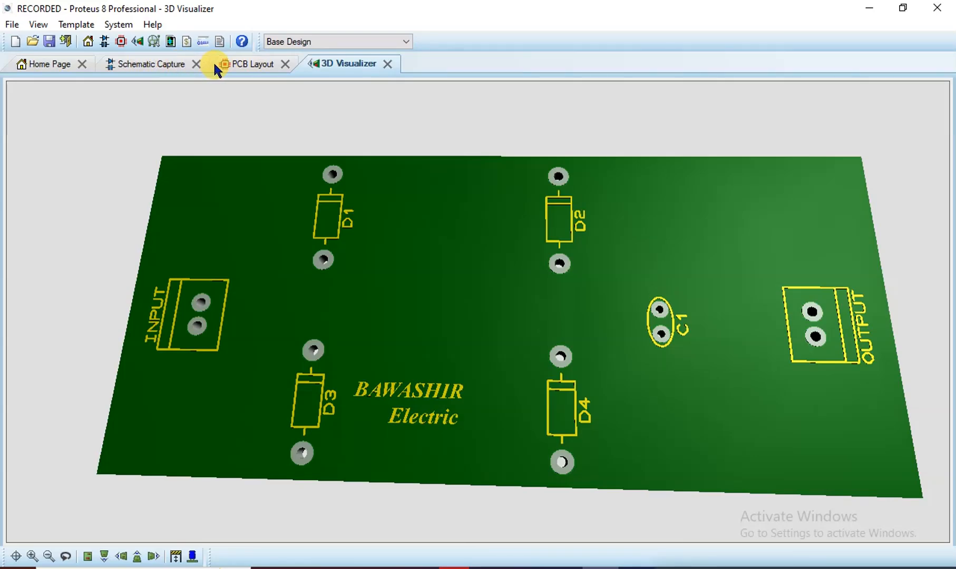
Start Output > Generate Gerber/Excellon Files from PCB Layout and accept the pre-production check
left_click(251, 64)
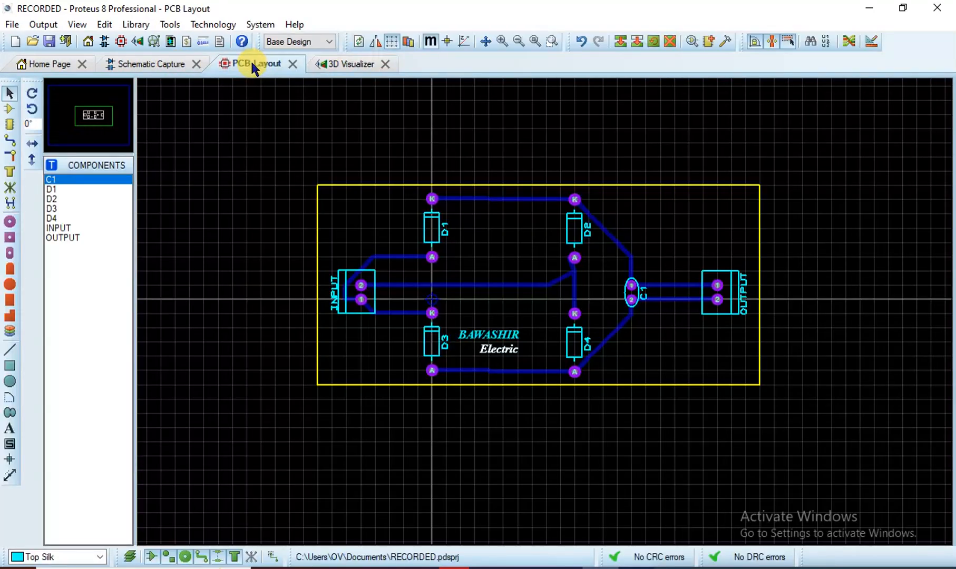
left_click(43, 24)
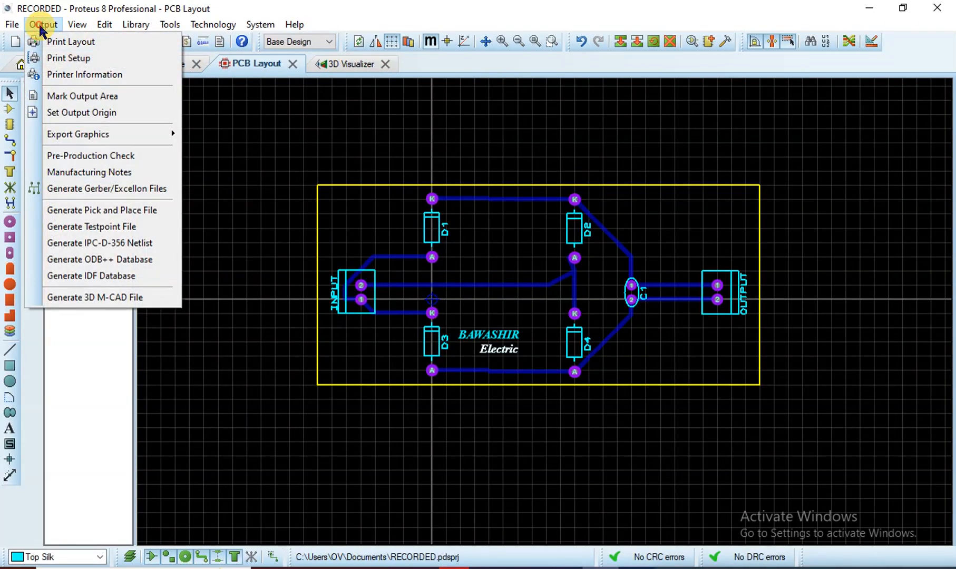
left_click(116, 189)
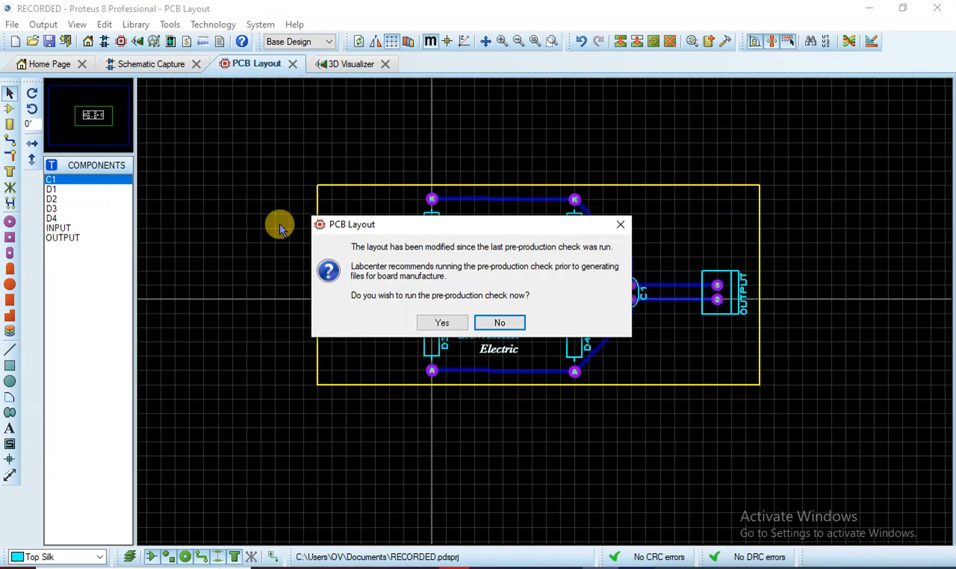
left_click(441, 318)
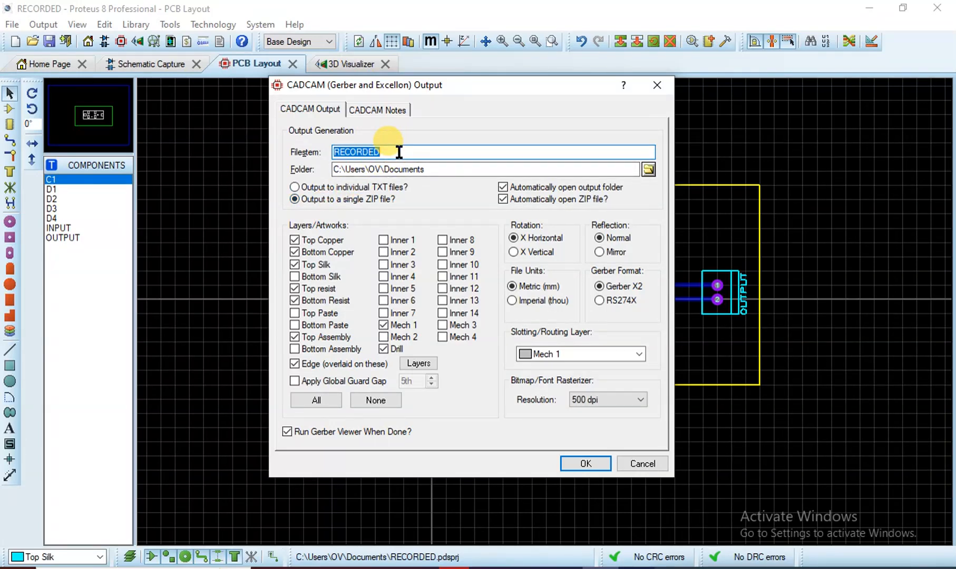
Set filestem RECORDED, let only the output folder open automatically, and generate the CADCAM ZIP
type("rect")
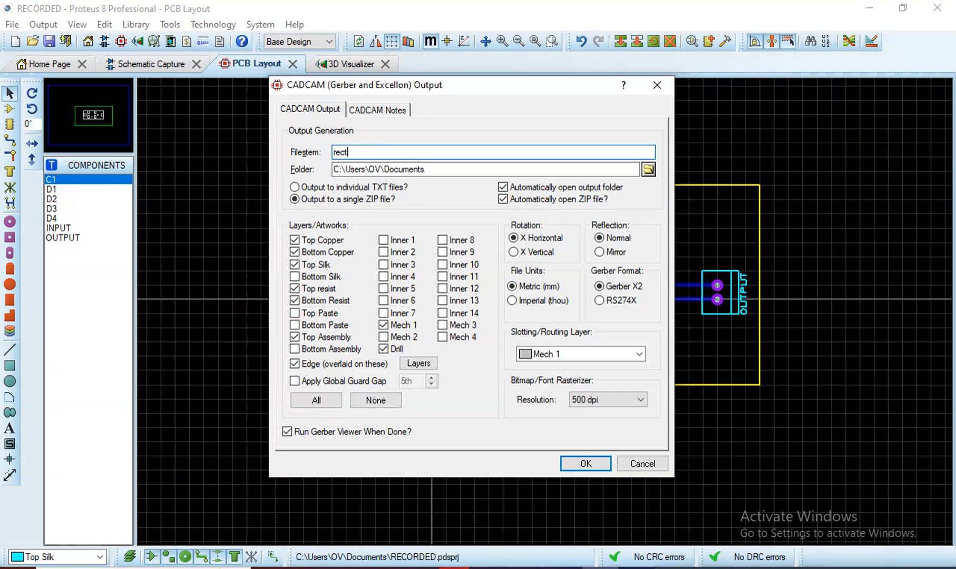
type("ic")
key("BackSpace")
key("BackSpace")
key("BackSpace")
key("BackSpace")
key("BackSpace")
key("BackSpace")
type("recorde")
key("BackSpace")
key("BackSpace")
key("BackSpace")
key("BackSpace")
key("BackSpace")
key("BackSpace")
key("BackSpace")
type("RECORDED")
left_click(503, 198)
left_click(503, 187)
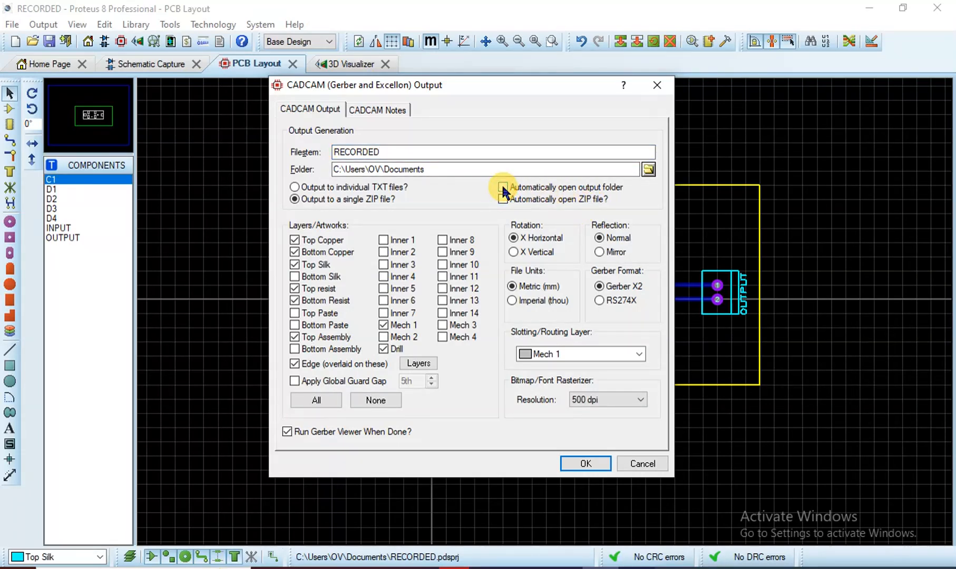
left_click(503, 187)
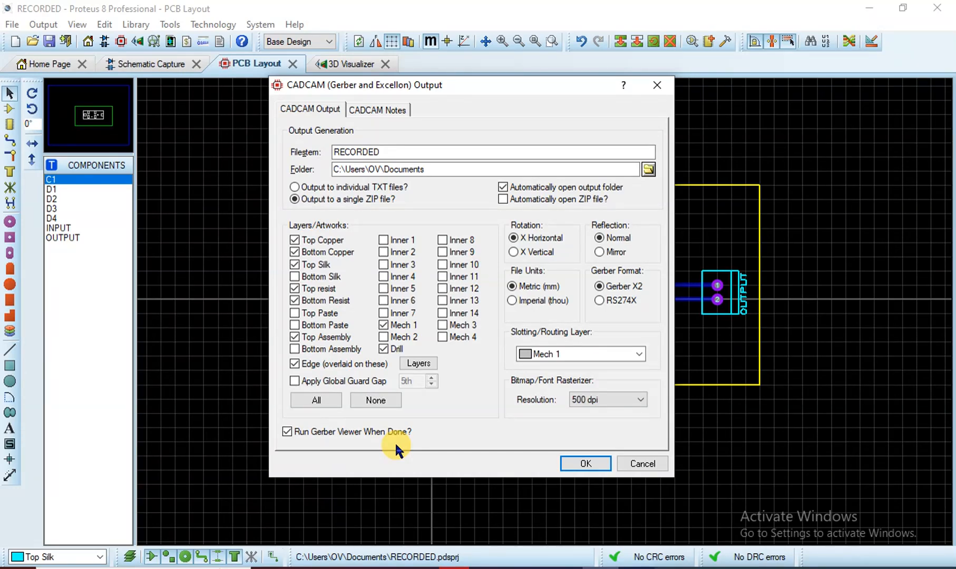
left_click(569, 464)
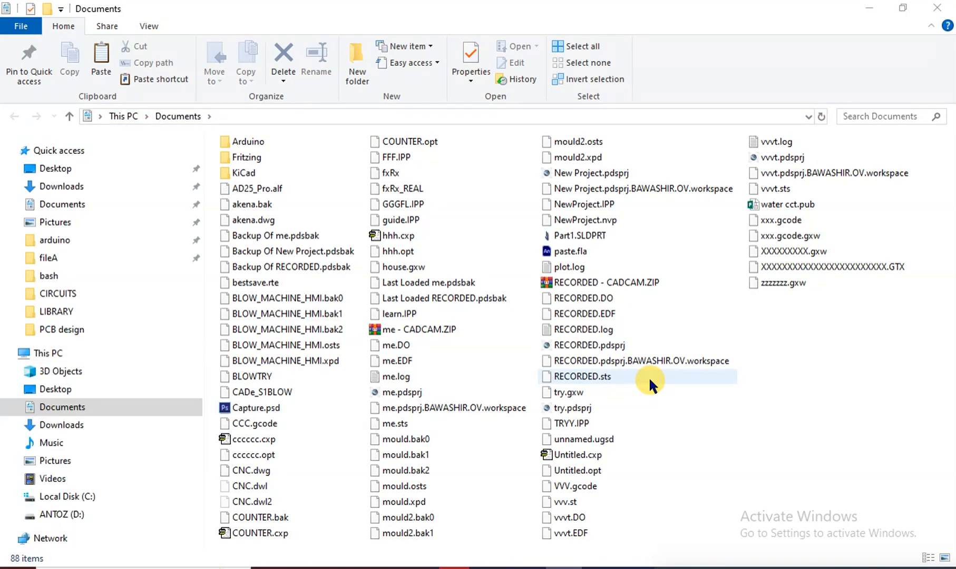
Select RECORDED - CADCAM.ZIP in Documents and switch to the Opera browser
left_click(632, 281)
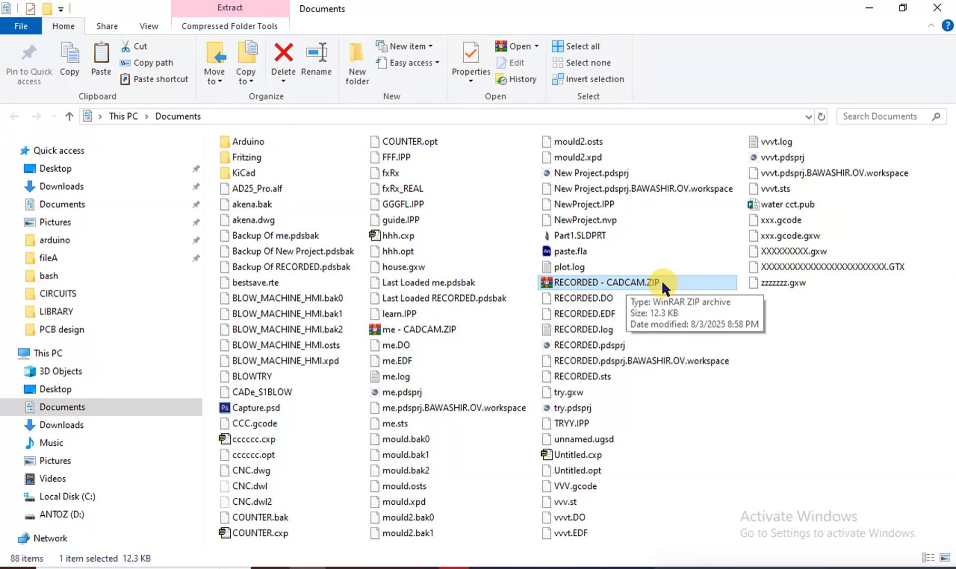
left_click(454, 563)
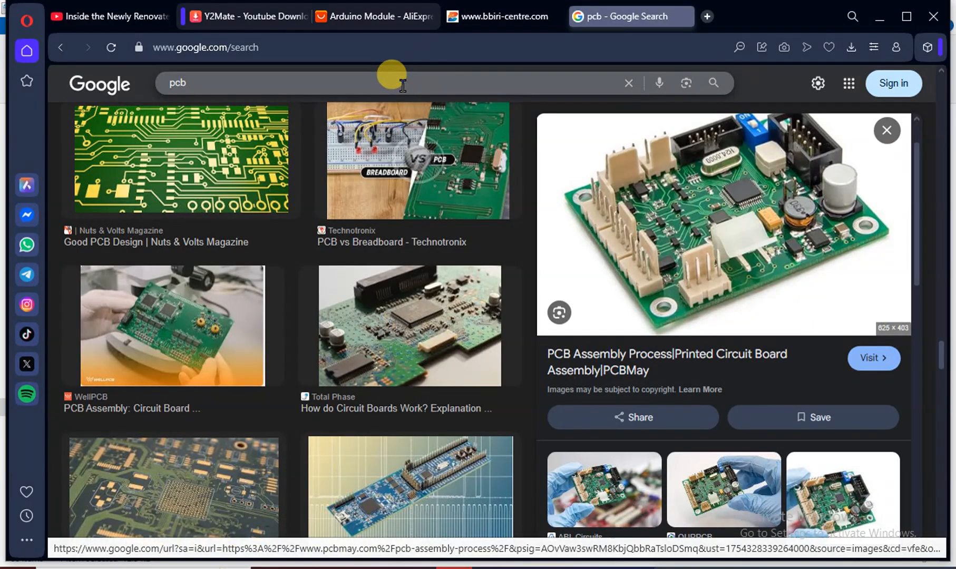
Replace the 'pcb' Google query with 'JLPCB' and run the search
left_click_drag(361, 74, 86, 50)
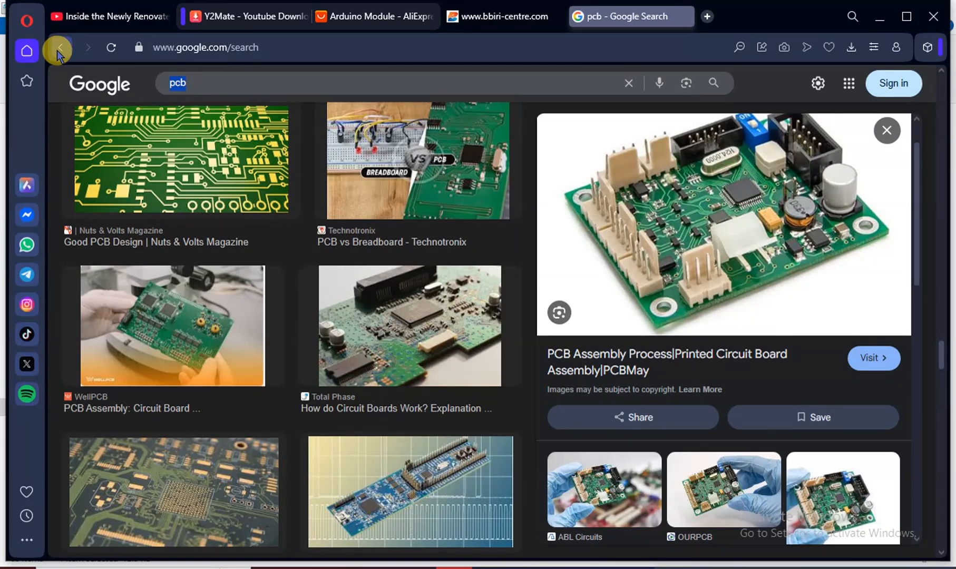
type("JLP")
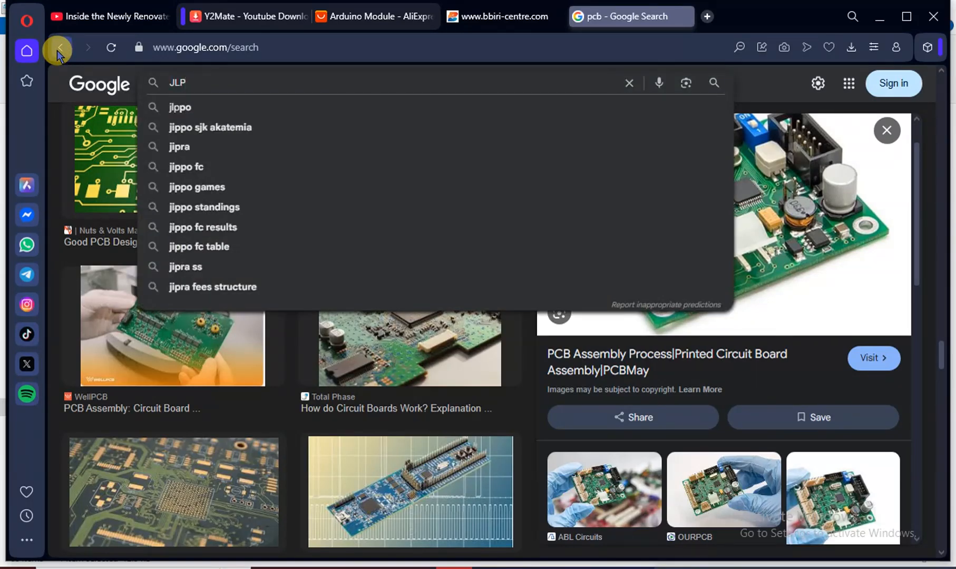
type("P")
key("BackSpace")
type("CB")
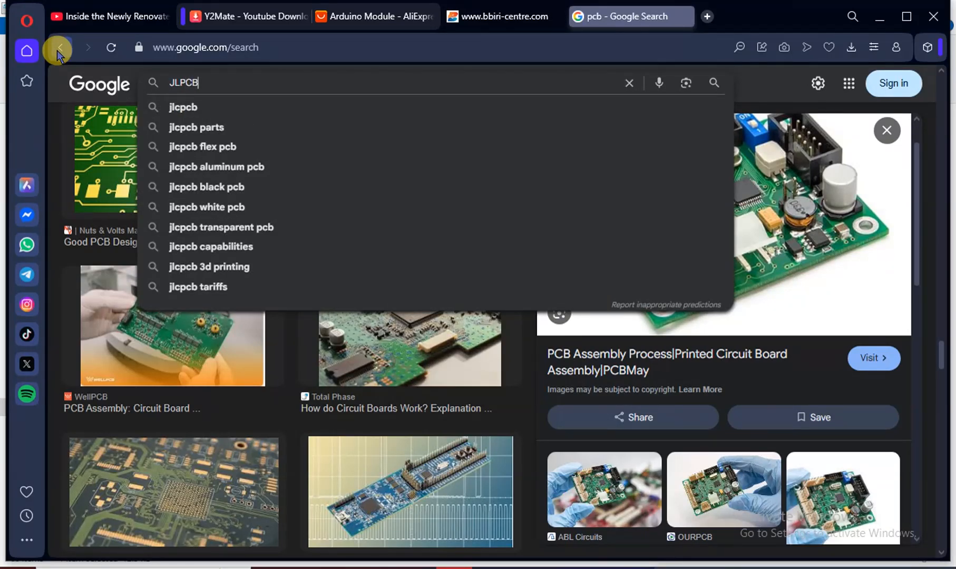
key("Return")
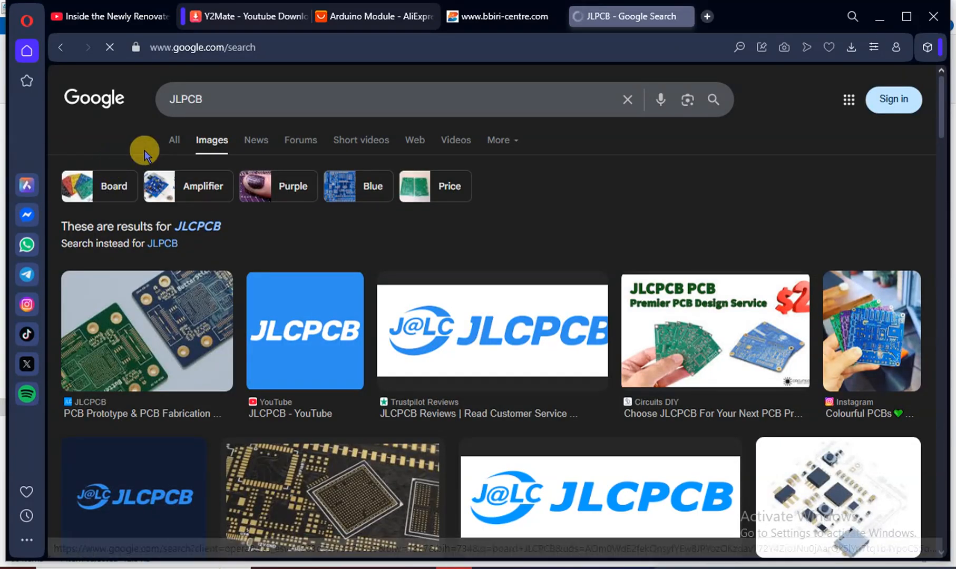
Open the JLCPCB 'PCB Prototype & PCB Fabrication' site and scroll to its layer options and product cards
left_click(171, 143)
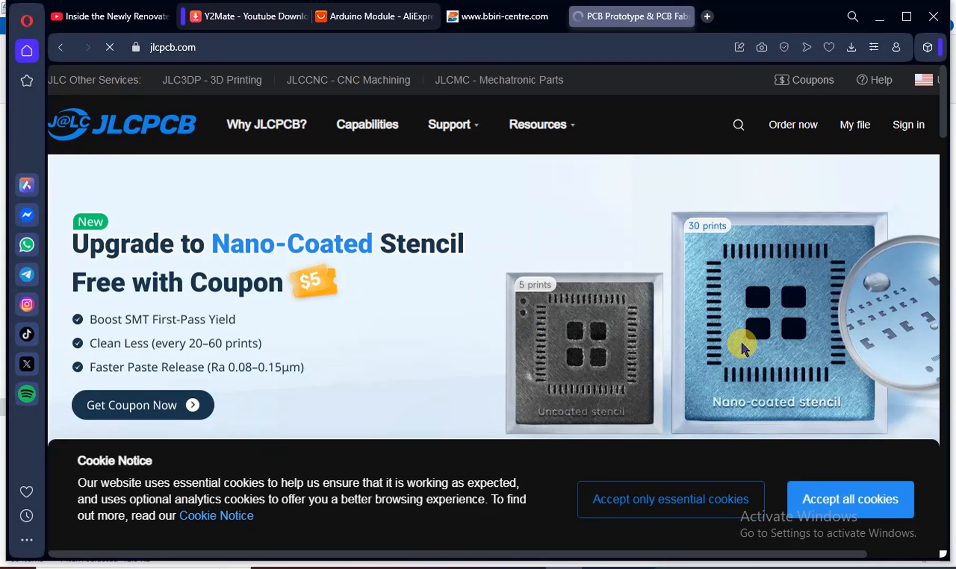
scroll(742, 345, "down", 6)
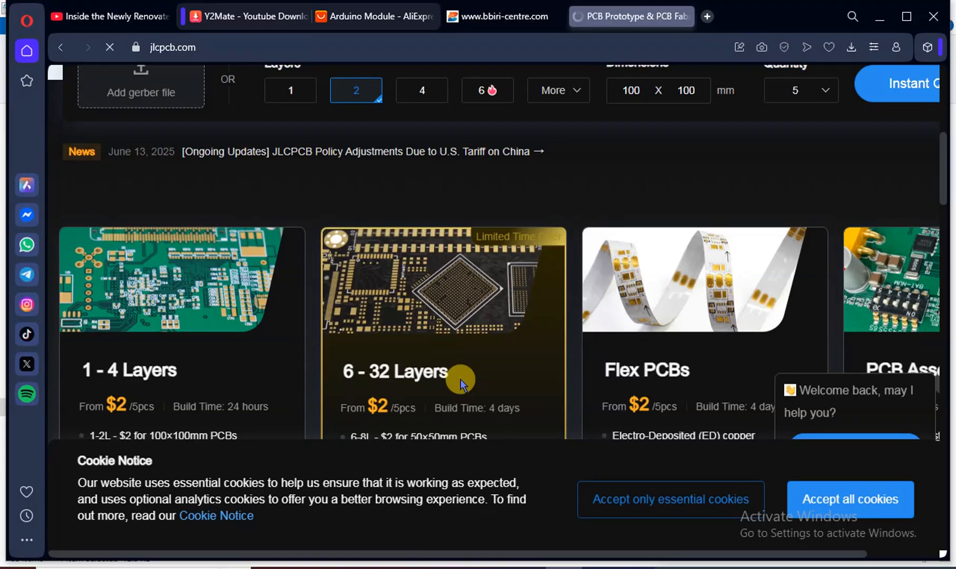
scroll(455, 382, "down", 4)
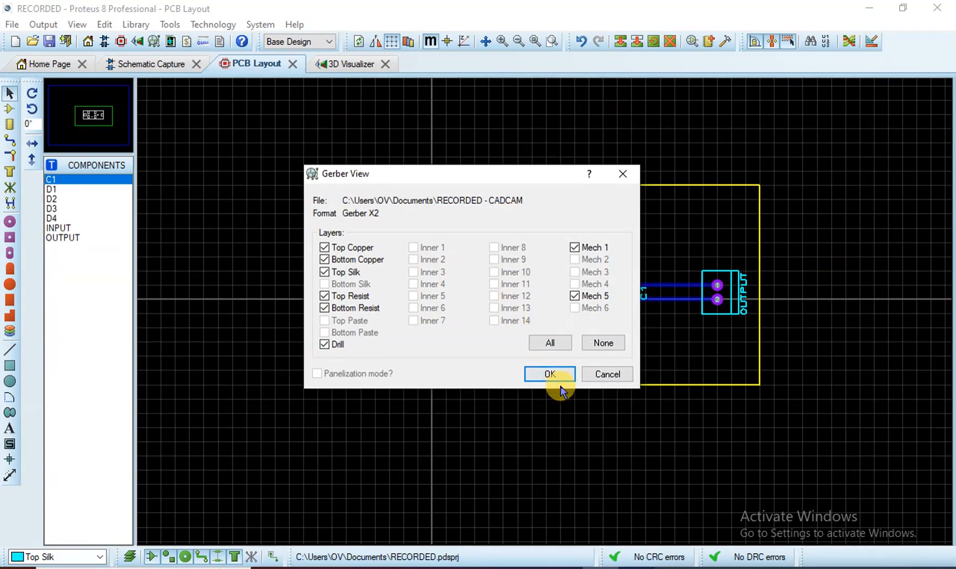
Load the RECORDED - CADCAM.ZIP layers into Gerber Viewer, then go back to the bridge-rectifier schematic
left_click(549, 374)
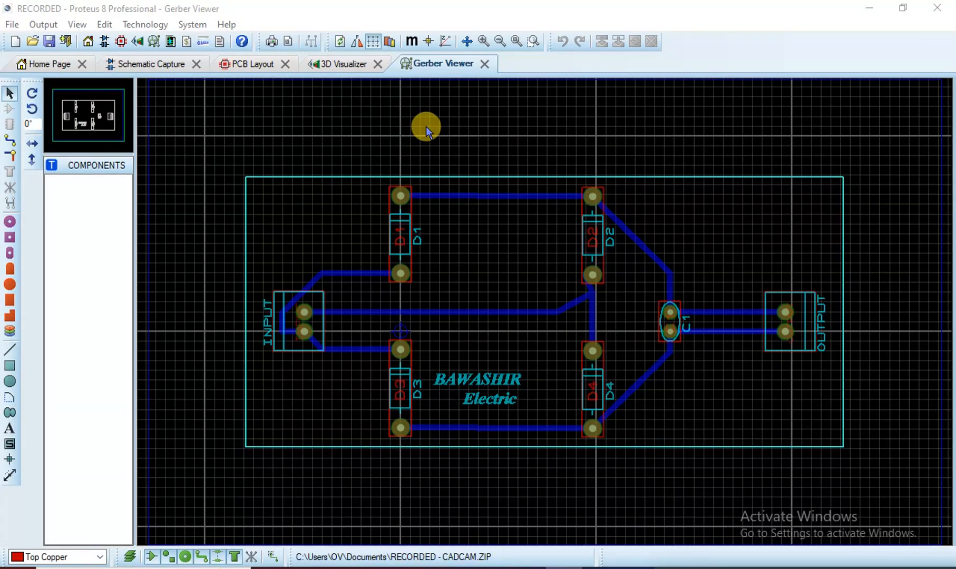
left_click(155, 69)
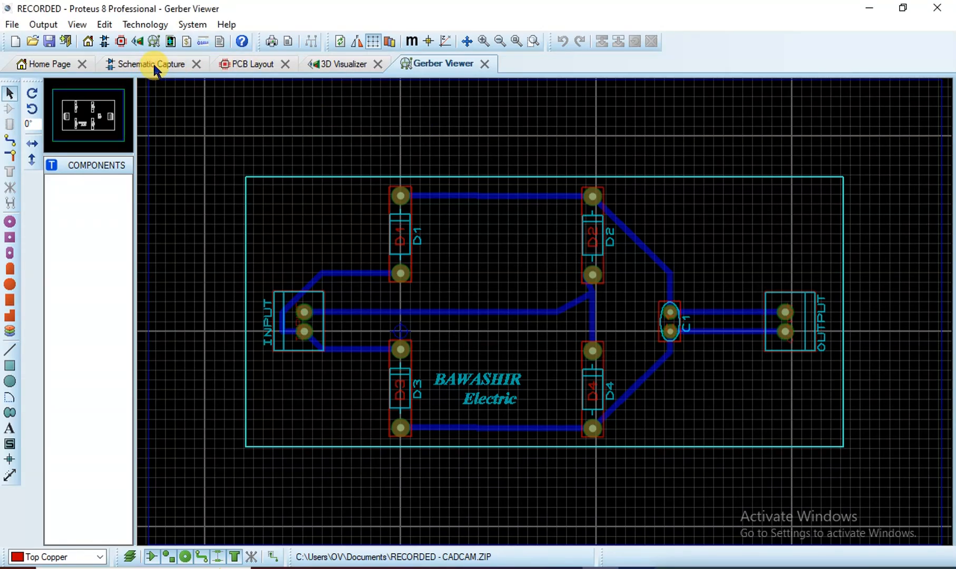
left_click(156, 68)
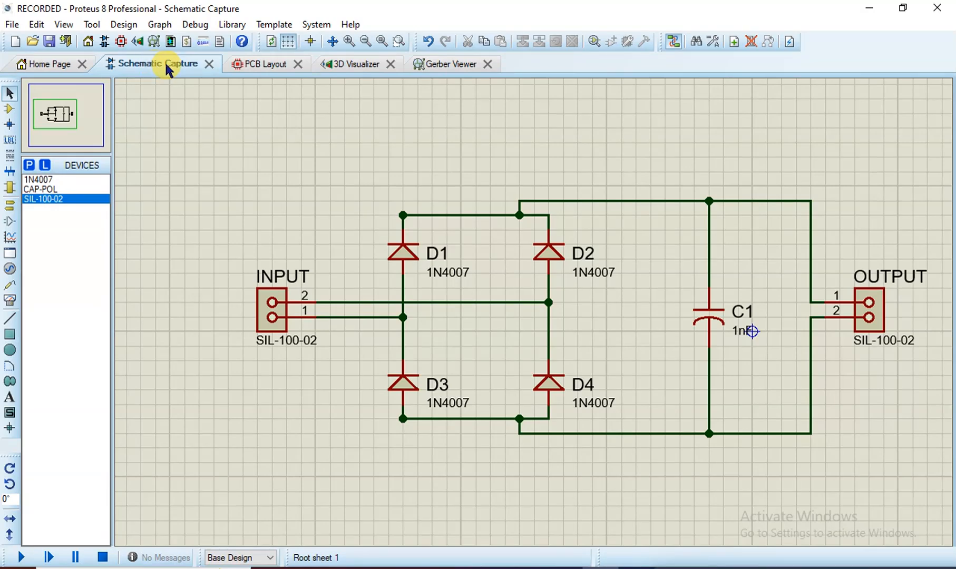
Show the rectifier board in 3D Visualizer with all components displayed and the BAWASHIR Electric silkscreen
left_click(257, 66)
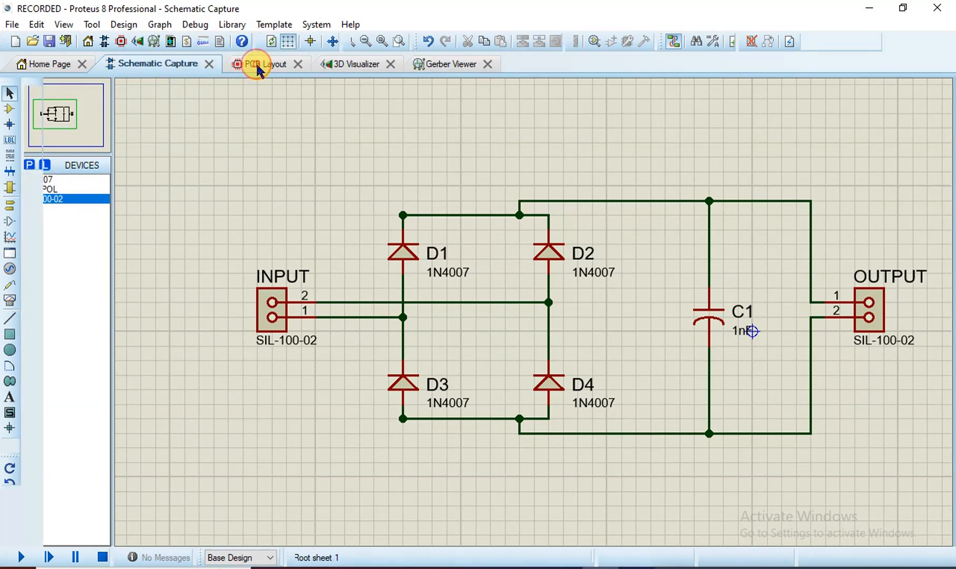
left_click(361, 64)
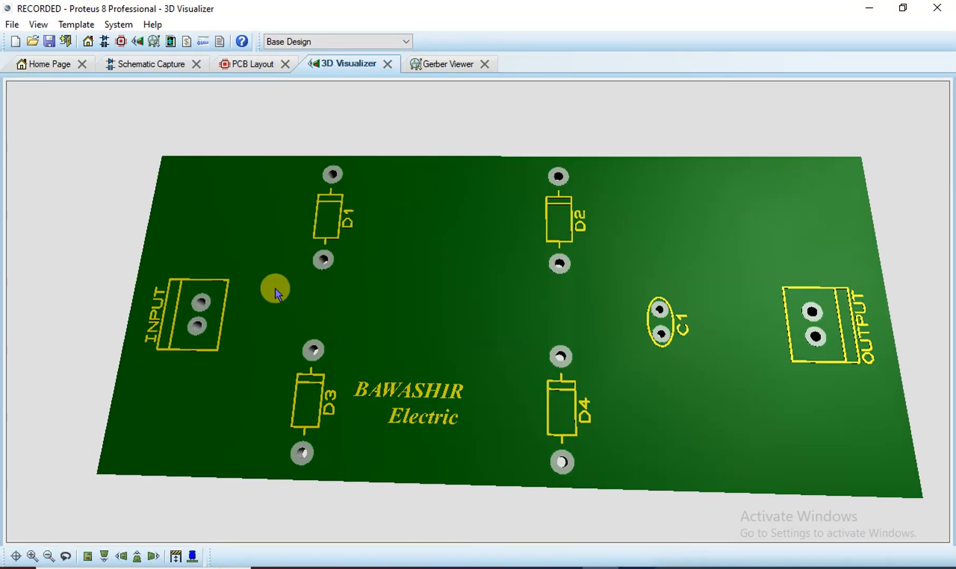
left_click(193, 556)
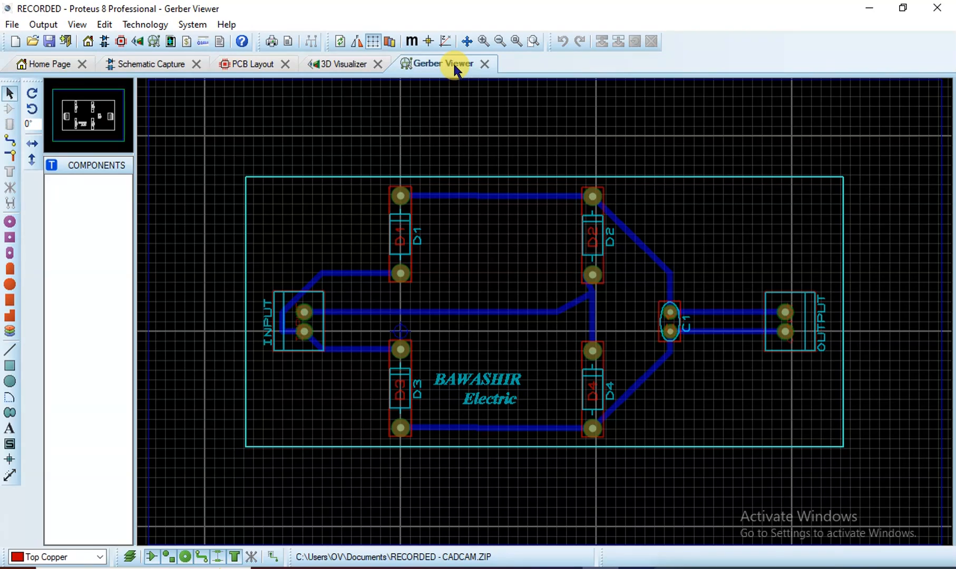
left_click(357, 65)
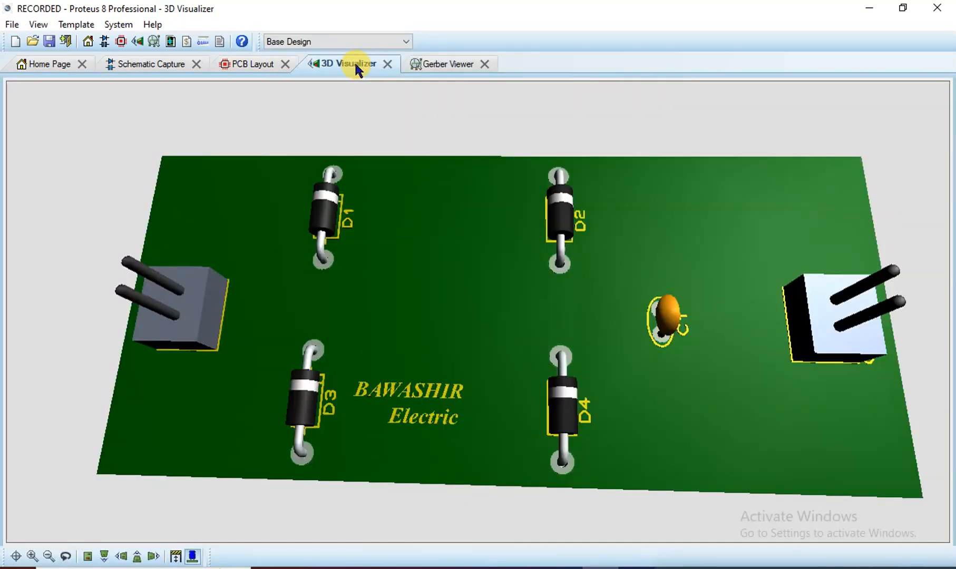